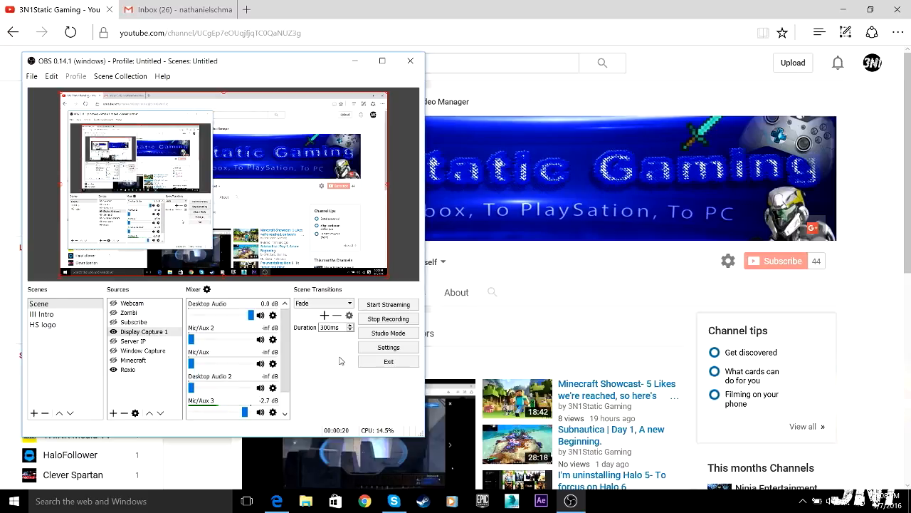
pyautogui.click(178, 9)
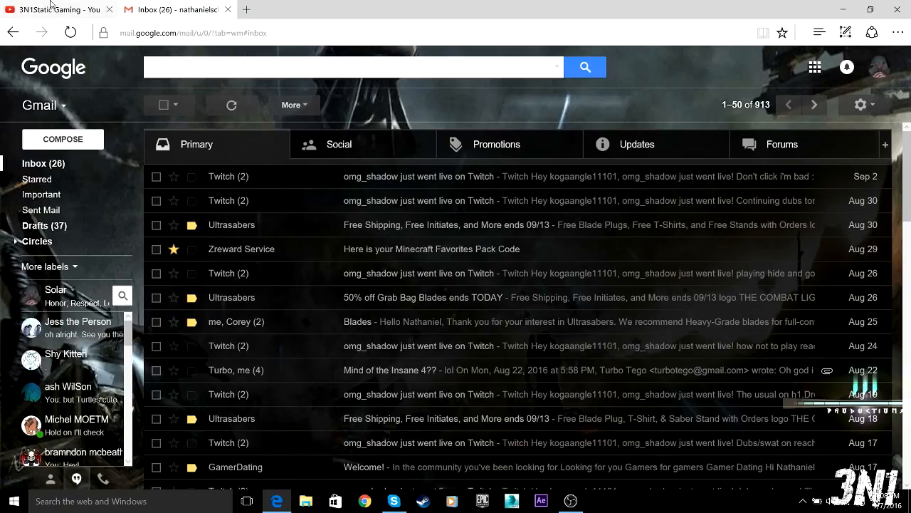
pyautogui.click(55, 4)
pyautogui.moveTo(908, 130)
pyautogui.mouseDown()
pyautogui.moveTo(909, 307)
pyautogui.moveTo(908, 129)
pyautogui.mouseUp()
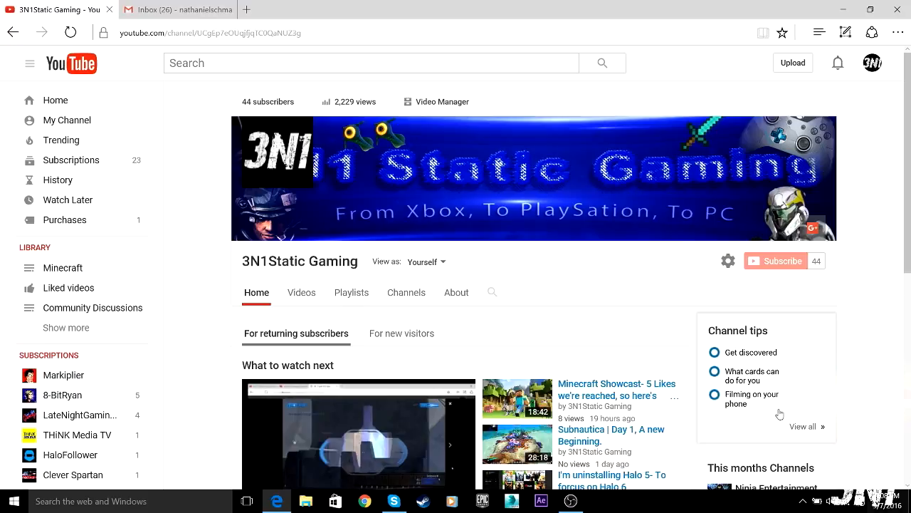
# Switch to OBS 0.14.1 and center its window over the browser
pyautogui.click(572, 500)
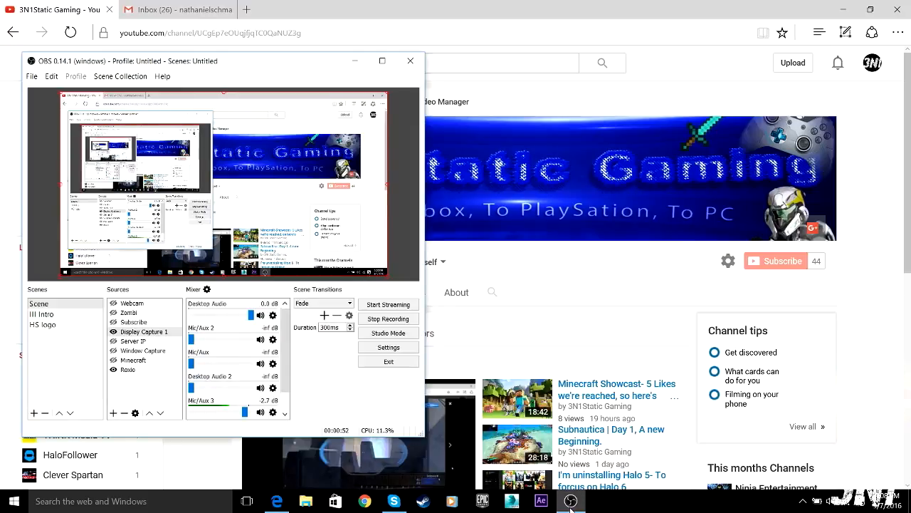
pyautogui.moveTo(214, 69); pyautogui.dragTo(467, 86)
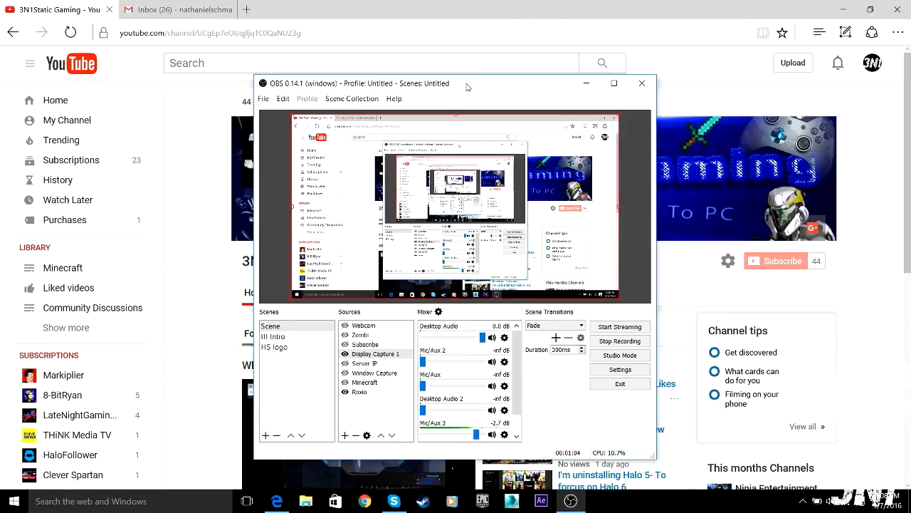
pyautogui.moveTo(466, 86); pyautogui.dragTo(444, 102)
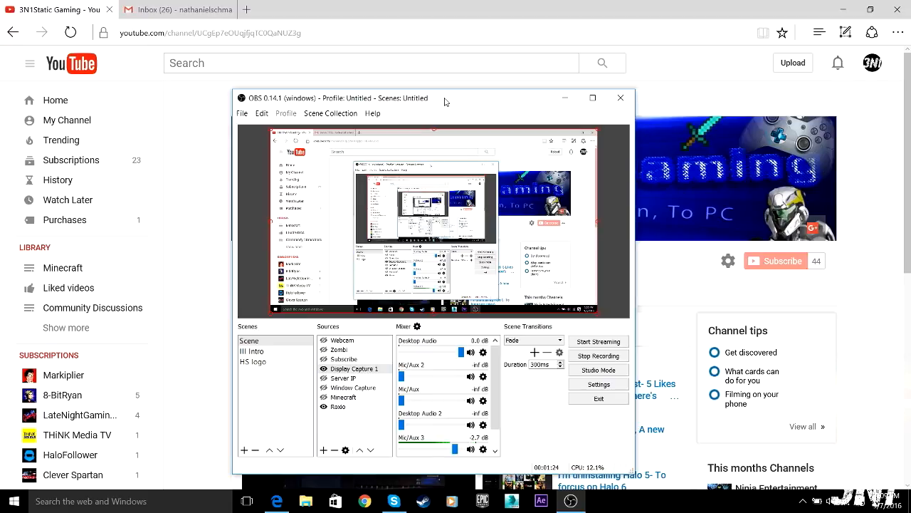
pyautogui.moveTo(444, 102)
pyautogui.mouseDown()
pyautogui.moveTo(436, 71)
pyautogui.moveTo(410, 156)
pyautogui.moveTo(450, 94)
pyautogui.moveTo(445, 103)
pyautogui.mouseUp()
# Find This PC in the Windows search and open its properties to show the computer's basic system information
pyautogui.click(158, 500)
pyautogui.write('This')
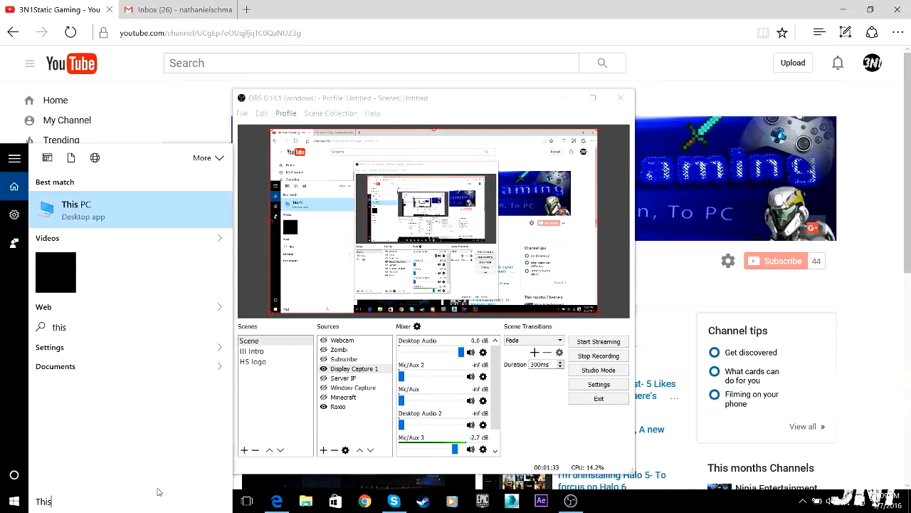
pyautogui.rightClick(135, 215)
pyautogui.click(146, 304)
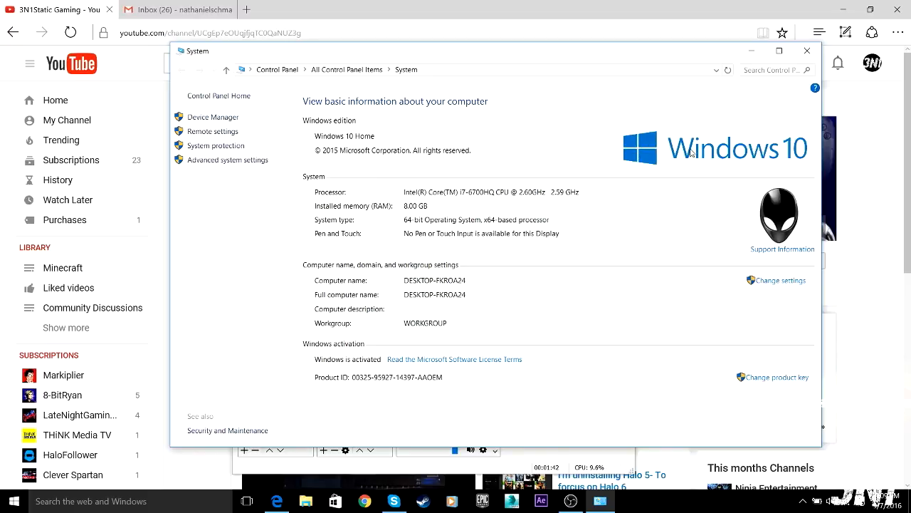
pyautogui.moveTo(604, 56); pyautogui.dragTo(617, 41)
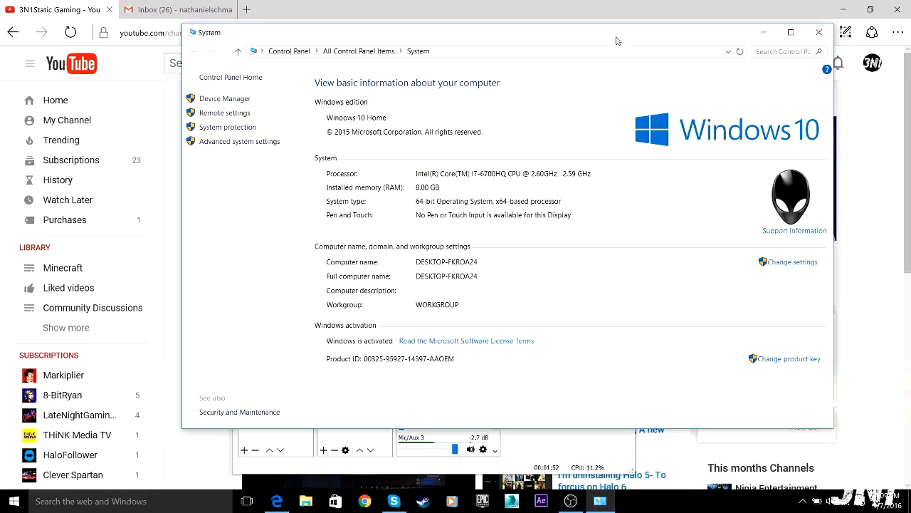
# Open a new browser tab
pyautogui.click(249, 7)
pyautogui.write('A')
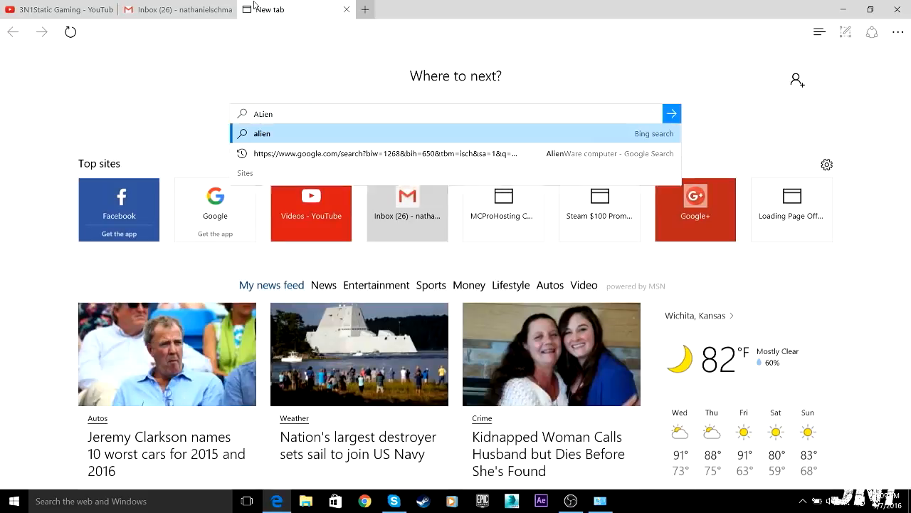
pyautogui.press('BackSpace')
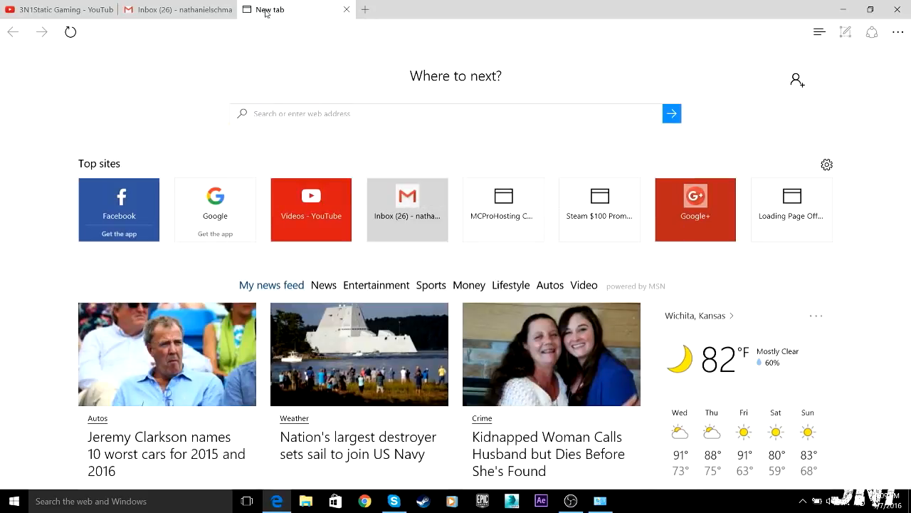
pyautogui.click(267, 109)
pyautogui.write('Alien')
pyautogui.press('BackSpace')
pyautogui.press('BackSpace')
pyautogui.press('BackSpace')
pyautogui.press('BackSpace')
pyautogui.press('BackSpace')
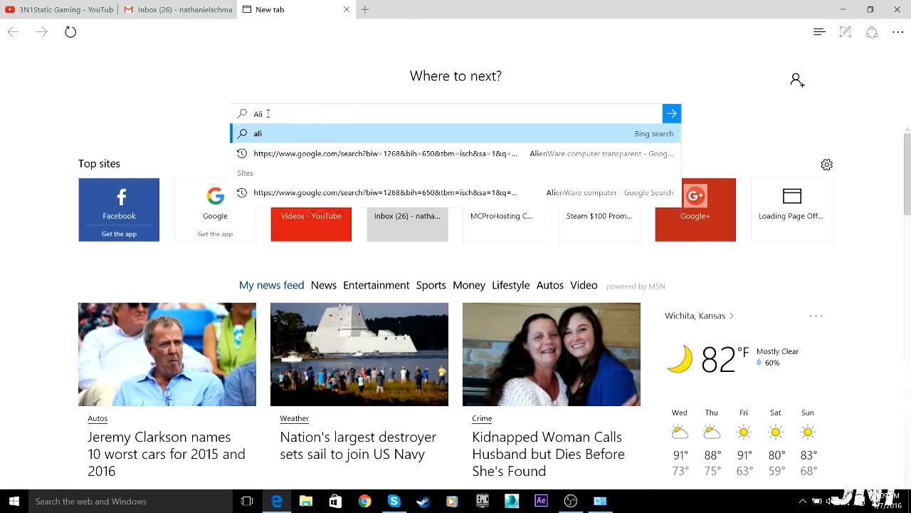
# Search Google for AlienWare and open the sponsored Alienware Gaming Laptops & PCs result
pyautogui.write('goo')
pyautogui.press('Return')
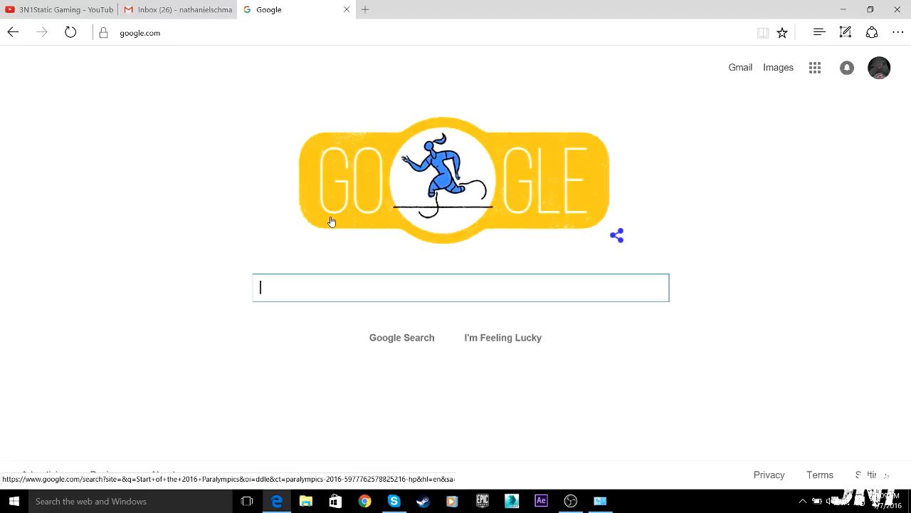
pyautogui.write('AlienWare')
pyautogui.press('Return')
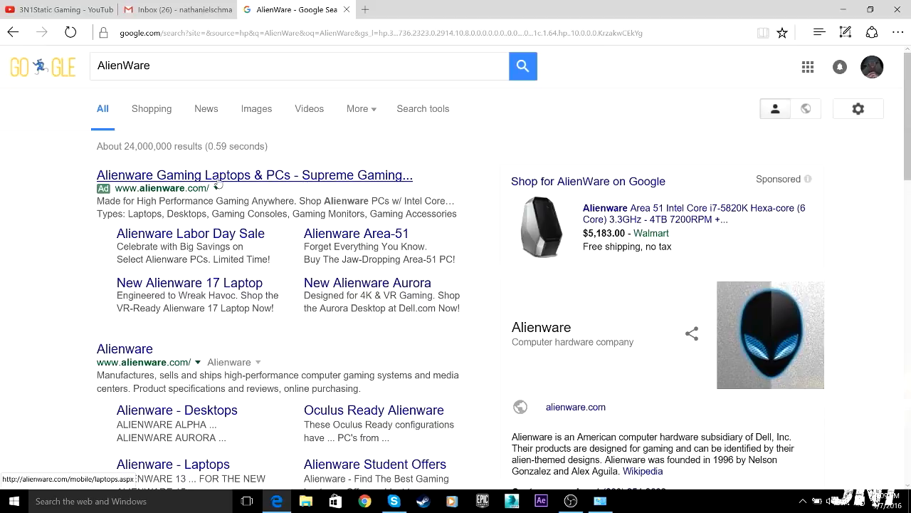
pyautogui.click(217, 180)
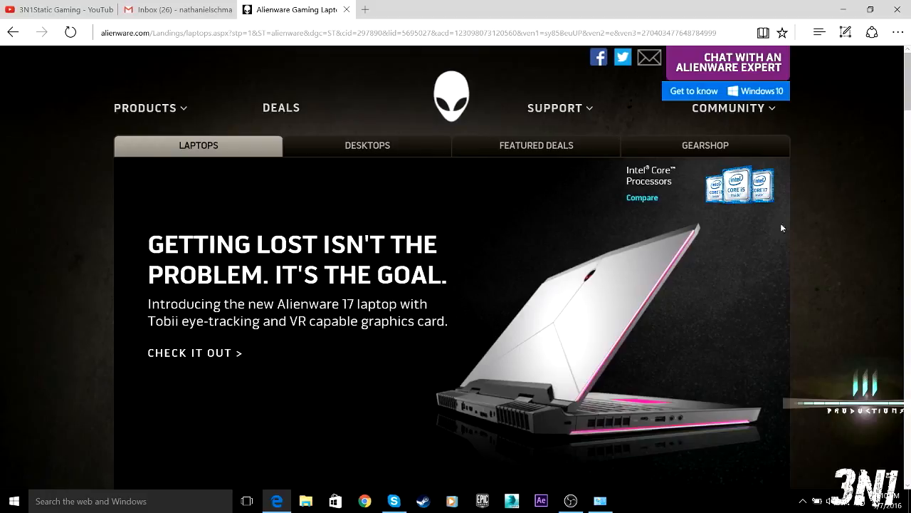
# Examine the starting prices of the Alienware 13, 15 and 17 on the laptops page
pyautogui.moveTo(909, 101)
pyautogui.mouseDown()
pyautogui.moveTo(909, 115)
pyautogui.moveTo(908, 100)
pyautogui.mouseUp()
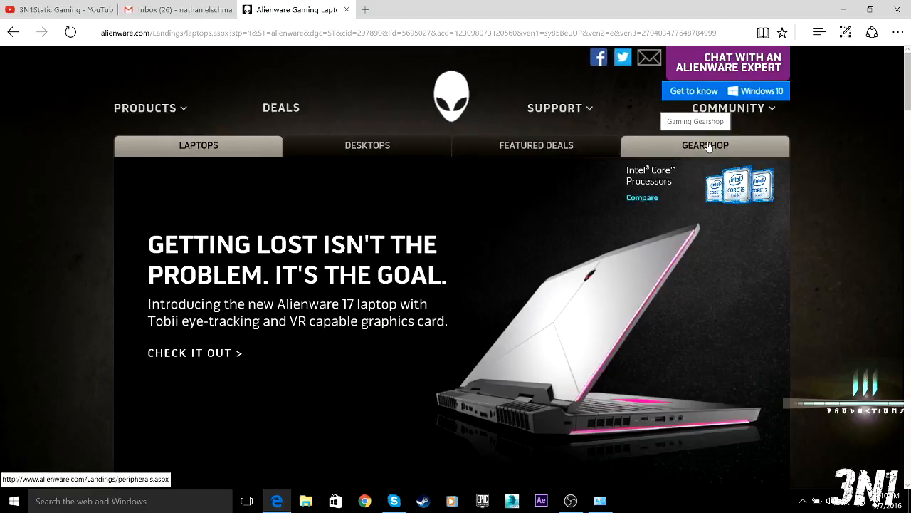
pyautogui.moveTo(907, 106); pyautogui.dragTo(906, 158)
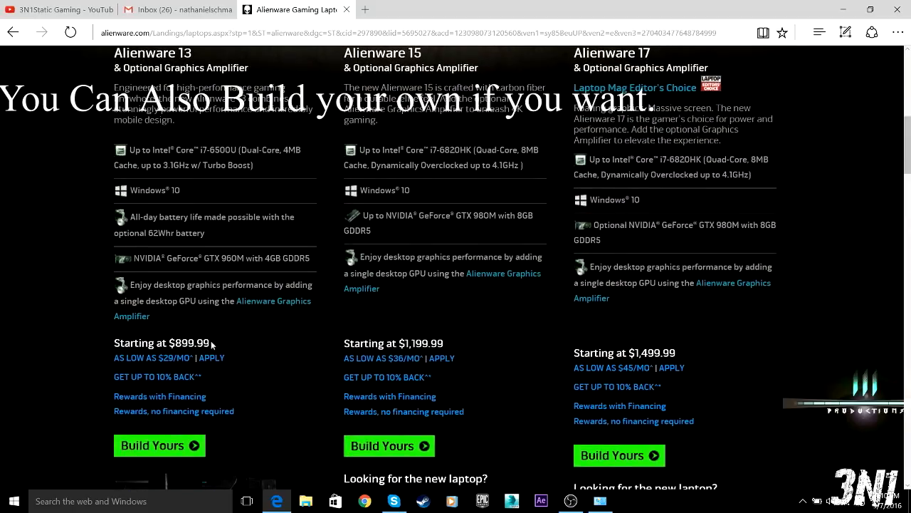
pyautogui.moveTo(214, 344); pyautogui.dragTo(174, 343)
pyautogui.click(456, 345)
pyautogui.moveTo(444, 345); pyautogui.dragTo(404, 344)
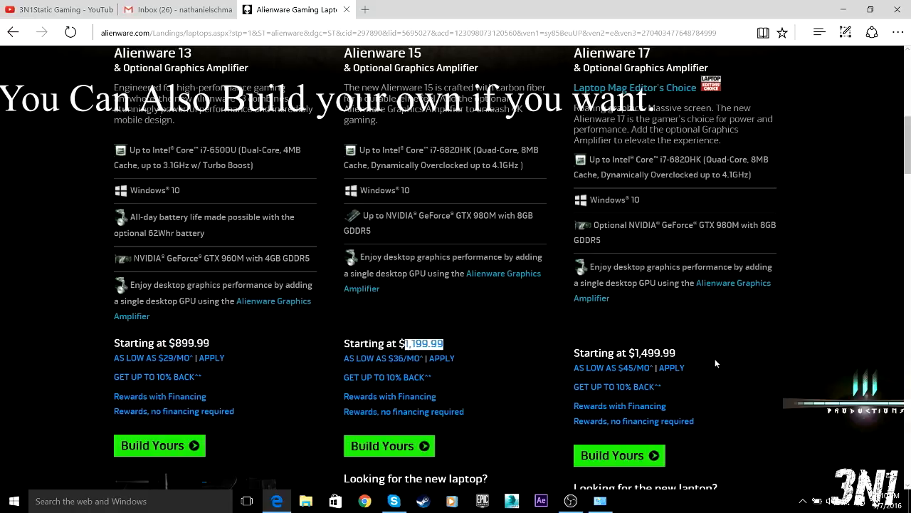
pyautogui.moveTo(677, 354); pyautogui.dragTo(633, 355)
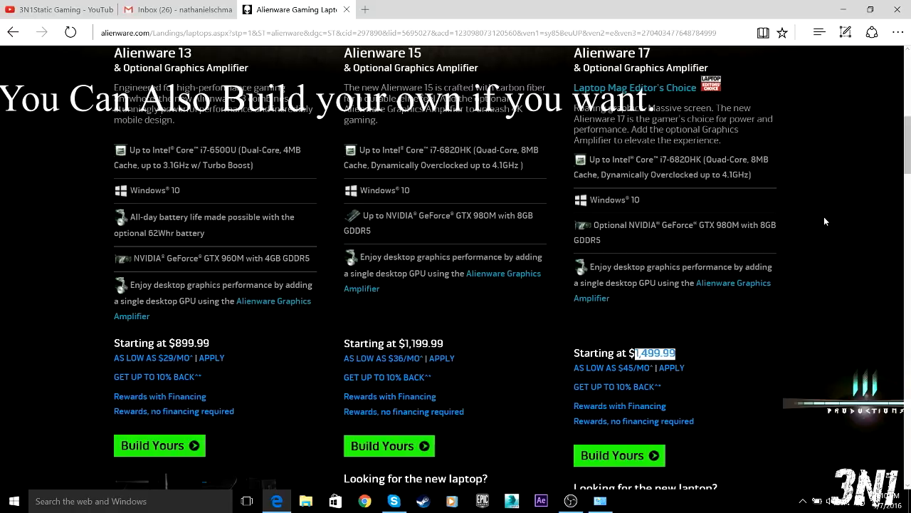
pyautogui.click(650, 108)
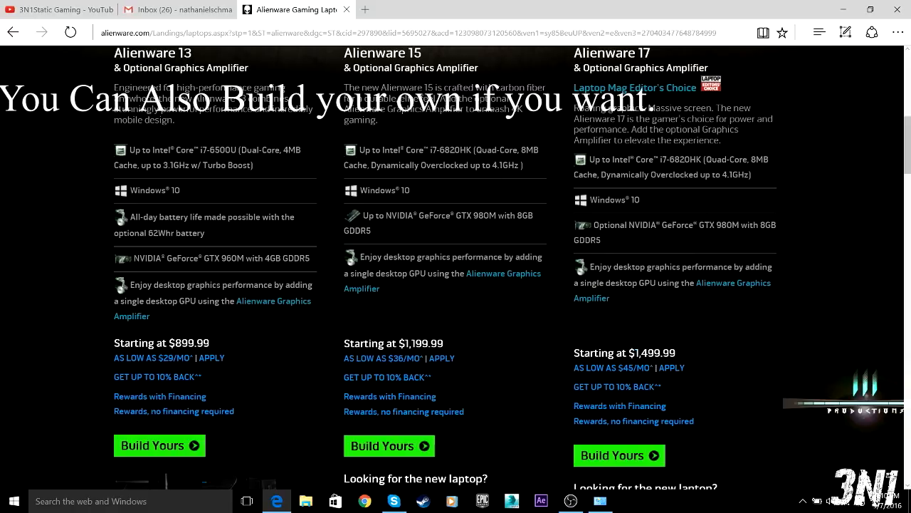
pyautogui.moveTo(442, 343); pyautogui.dragTo(408, 345)
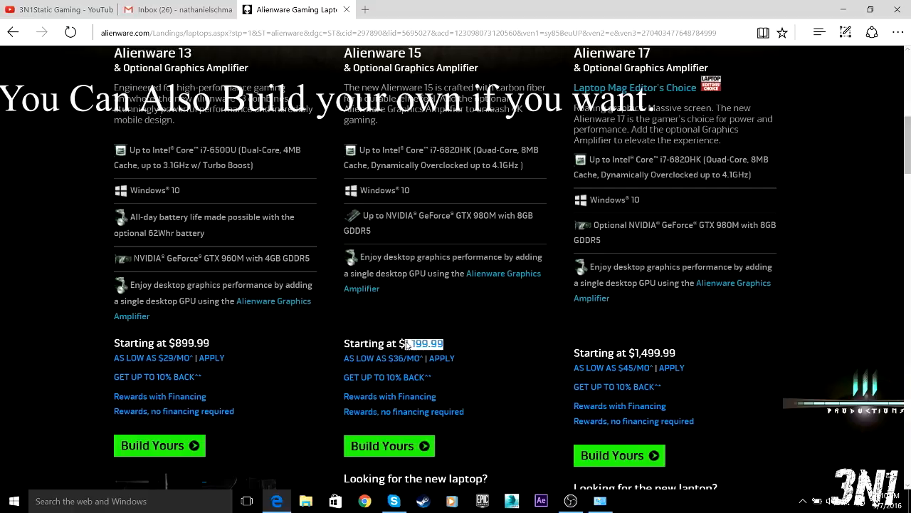
pyautogui.click(437, 341)
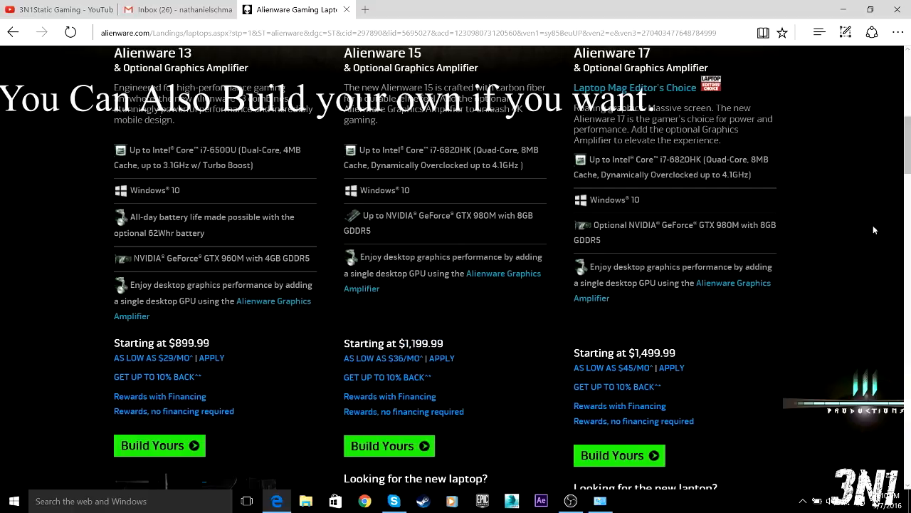
pyautogui.moveTo(909, 163); pyautogui.dragTo(910, 75)
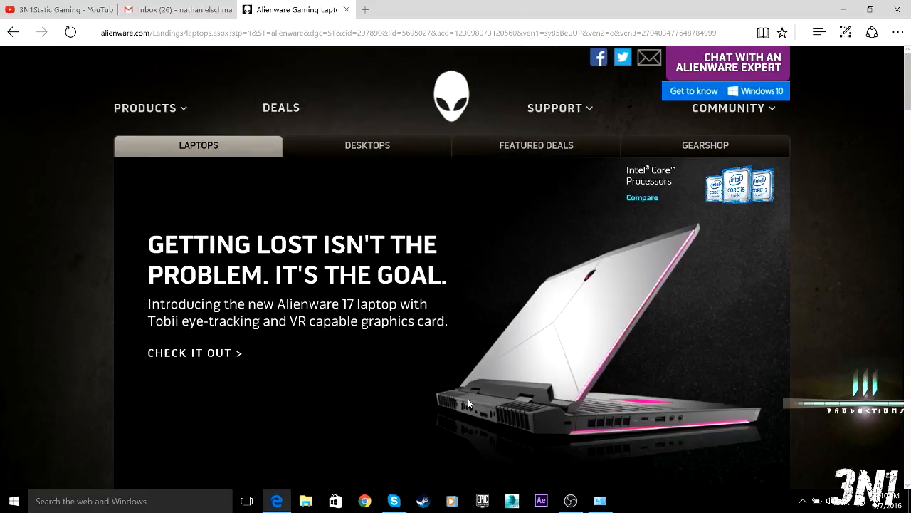
# Bring the System information window back up and close it
pyautogui.click(600, 500)
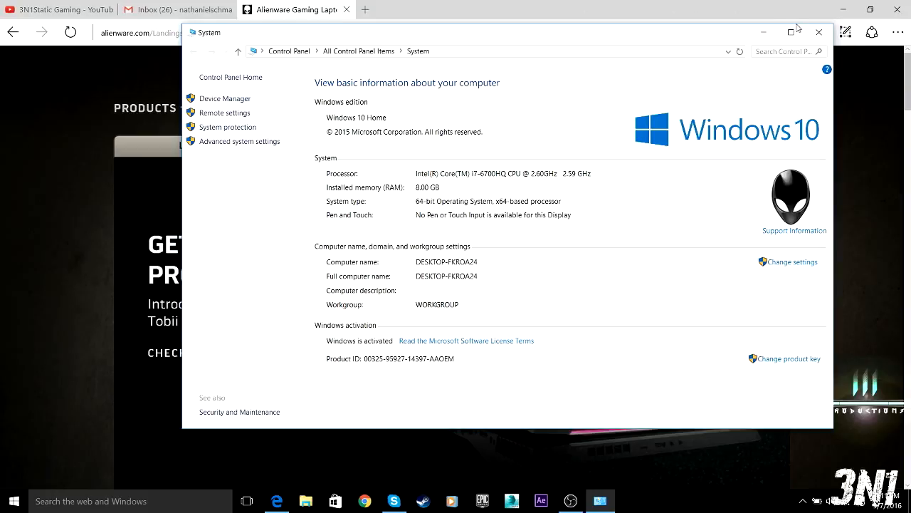
pyautogui.click(819, 32)
pyautogui.scroll(-2, 626, 399)
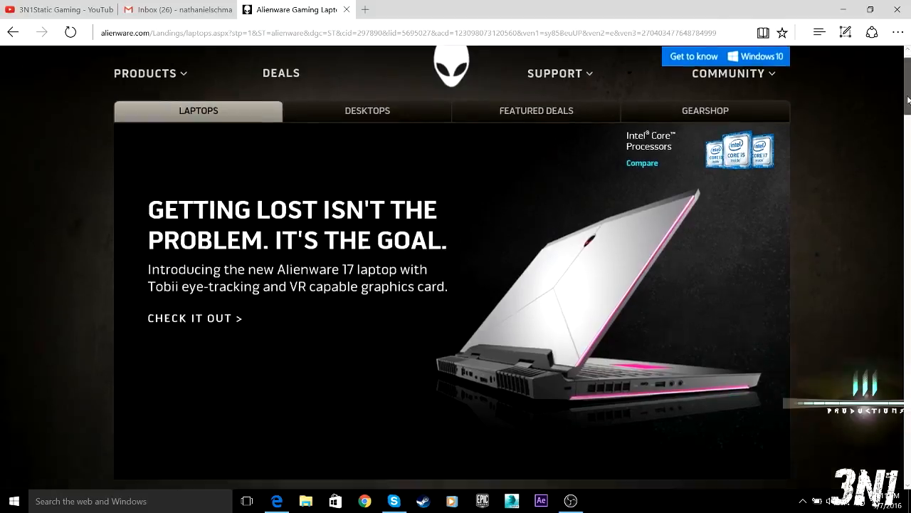
pyautogui.scroll(2, 626, 407)
# Launch Open Broadcaster Software (64bit) and arrange its window side by side with the OBS 0.14.1 window
pyautogui.click(570, 500)
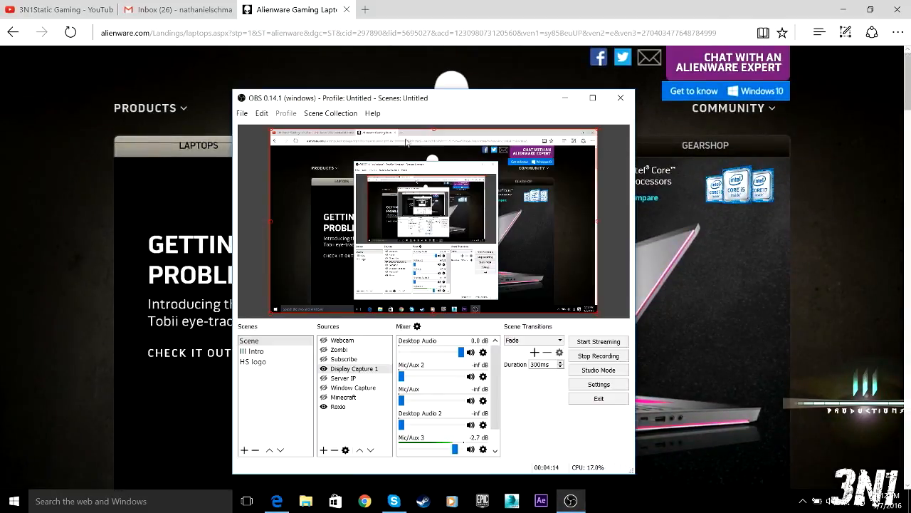
pyautogui.moveTo(385, 105); pyautogui.dragTo(637, 64)
pyautogui.click(91, 500)
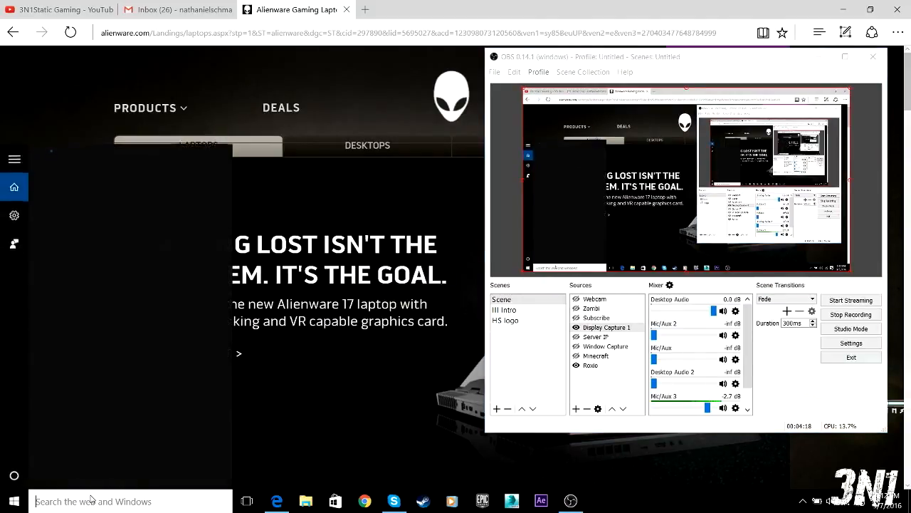
pyautogui.write('Open')
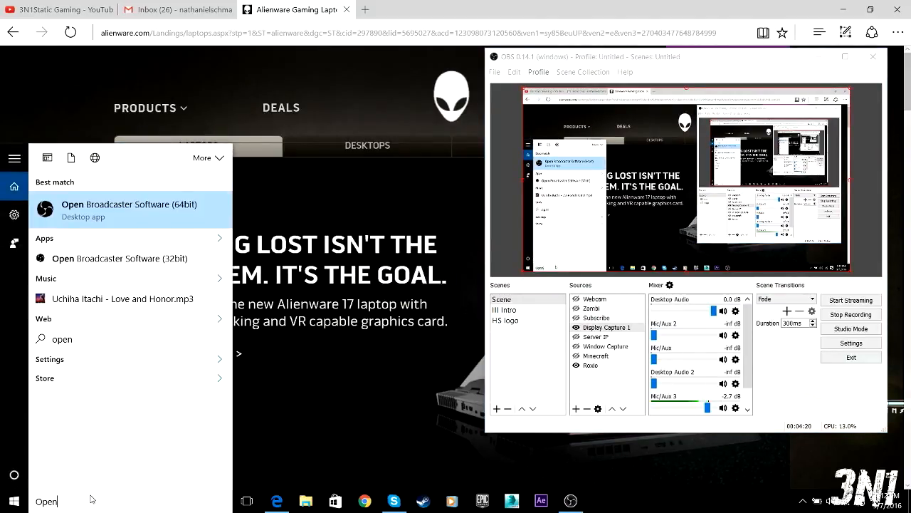
pyautogui.click(113, 216)
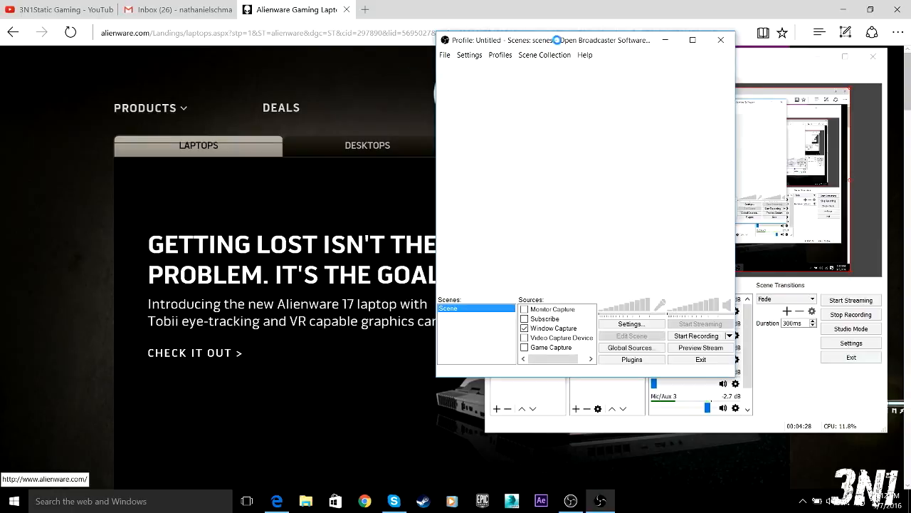
pyautogui.click(523, 318)
pyautogui.moveTo(591, 44); pyautogui.dragTo(272, 76)
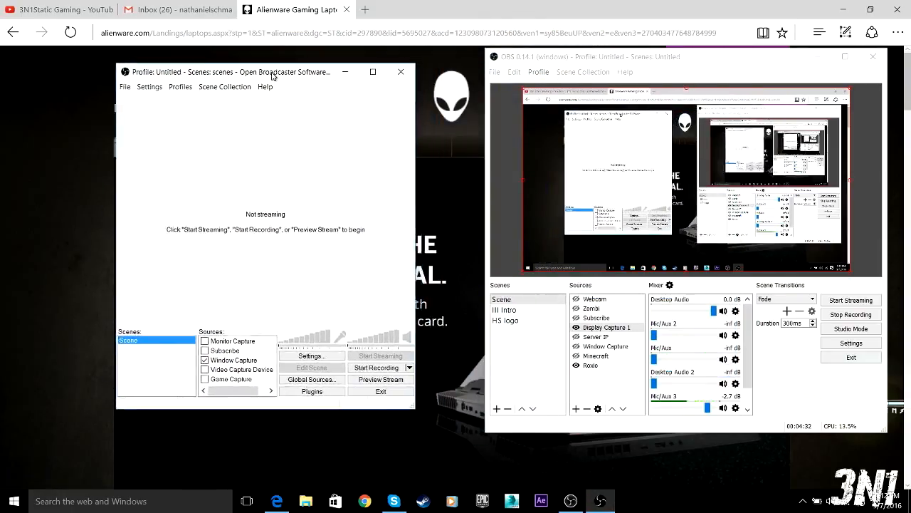
# Open the classic Open Broadcaster Software settings and look through the Encoding, Broadcast, Video, Audio, Hotkeys and Advanced options
pyautogui.click(299, 358)
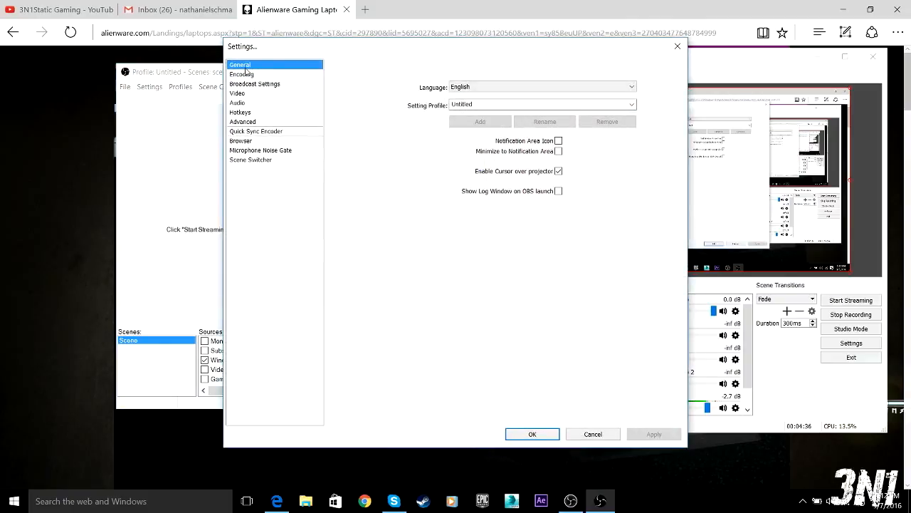
pyautogui.click(246, 73)
pyautogui.click(246, 84)
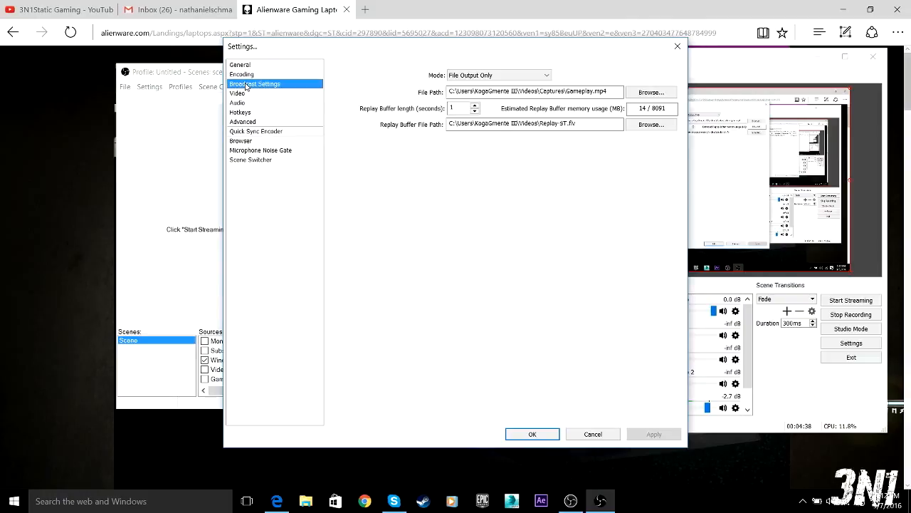
pyautogui.click(245, 93)
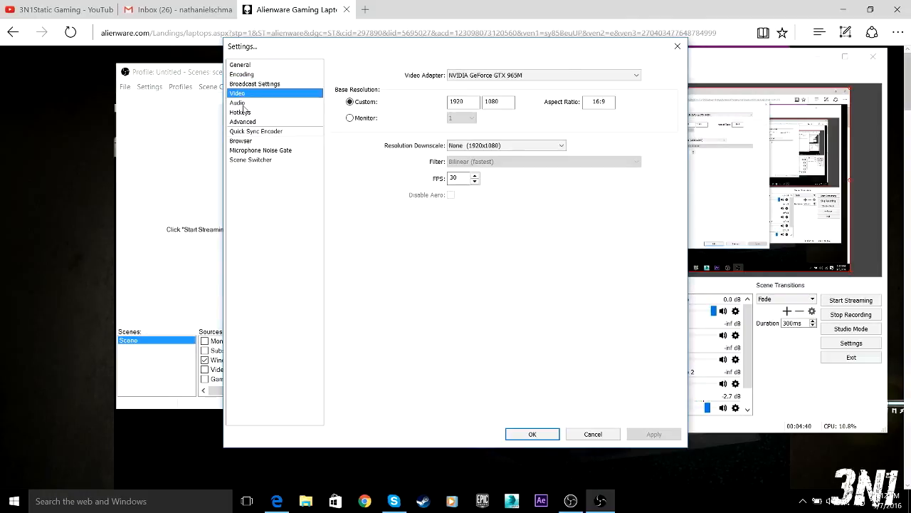
pyautogui.click(245, 103)
pyautogui.click(246, 121)
pyautogui.click(245, 113)
pyautogui.click(248, 103)
pyautogui.click(249, 94)
pyautogui.click(247, 122)
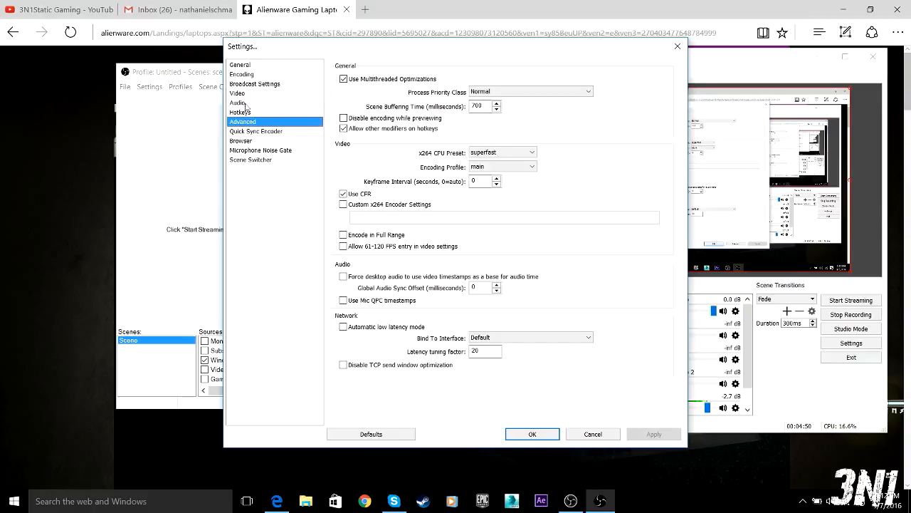
# Review the General, Encoding and Broadcast settings again, and examine the base resolution and FPS in the Video settings
pyautogui.click(240, 65)
pyautogui.click(245, 75)
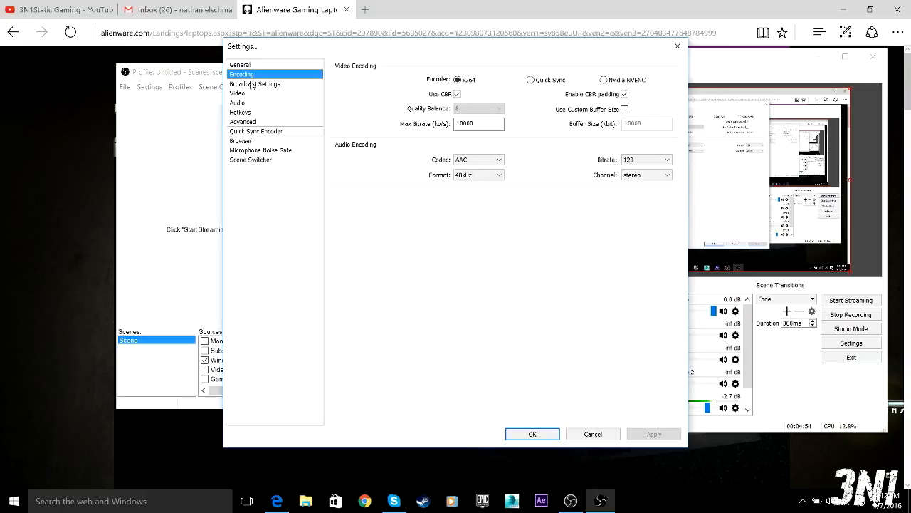
pyautogui.click(252, 84)
pyautogui.click(245, 94)
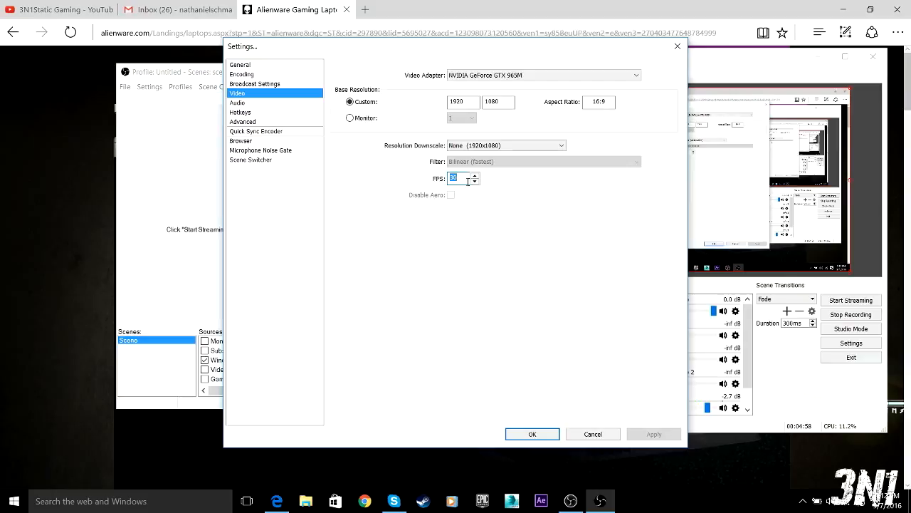
# Set the video FPS to 60 and apply the change
pyautogui.write('60')
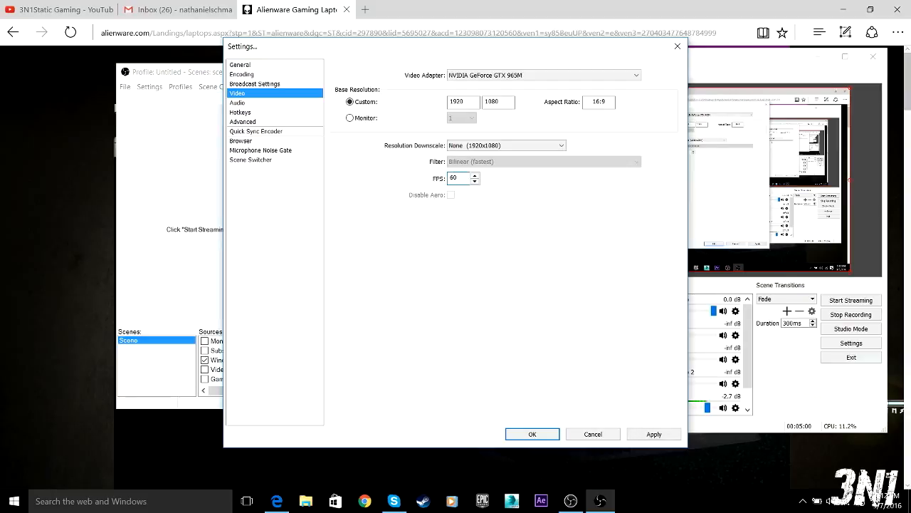
pyautogui.click(643, 433)
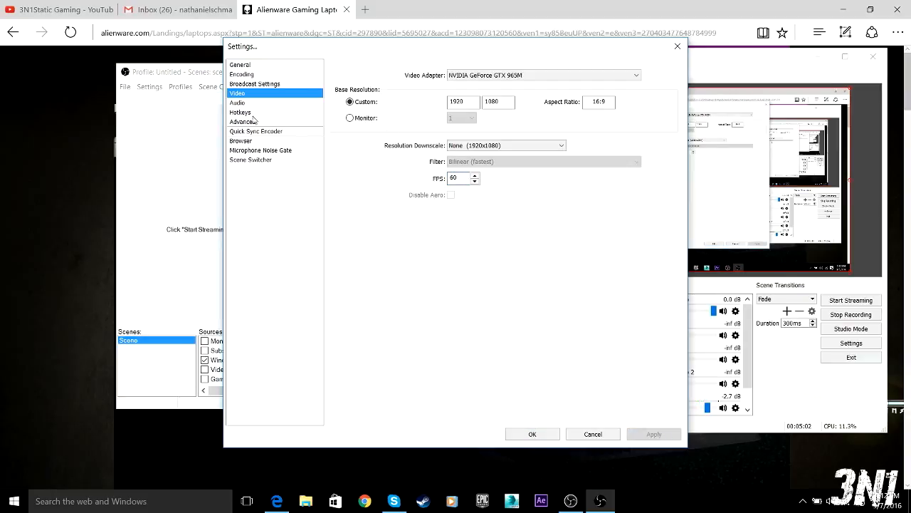
pyautogui.moveTo(471, 101); pyautogui.dragTo(418, 91)
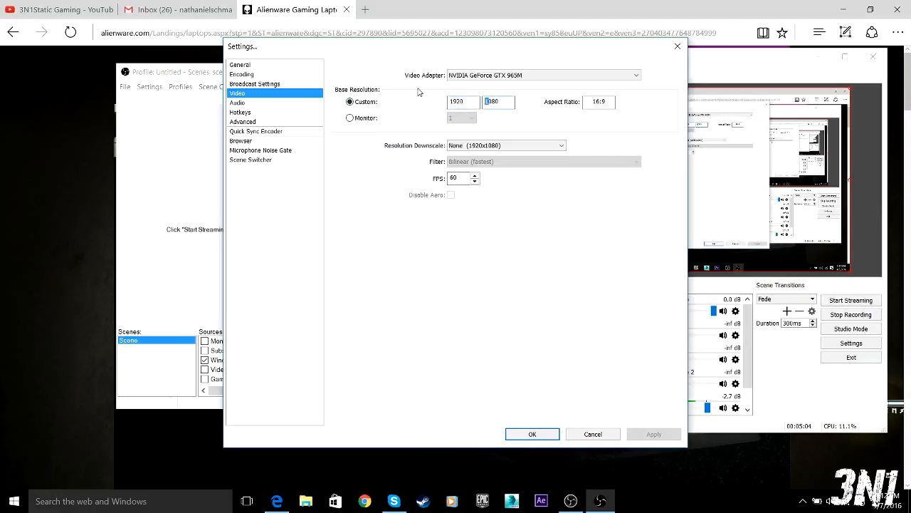
# Check the available video adapters, select NVIDIA GeForce GTX 965M and apply the video settings
pyautogui.click(516, 76)
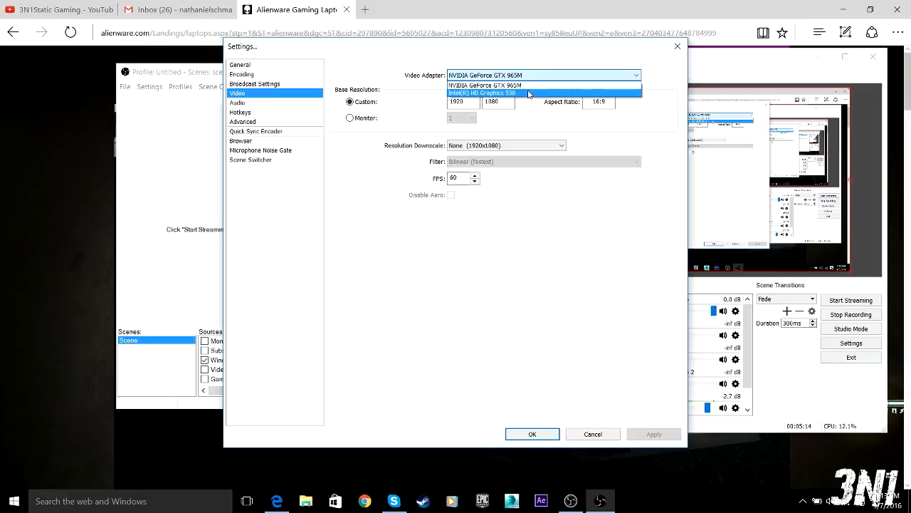
pyautogui.click(531, 85)
pyautogui.click(534, 78)
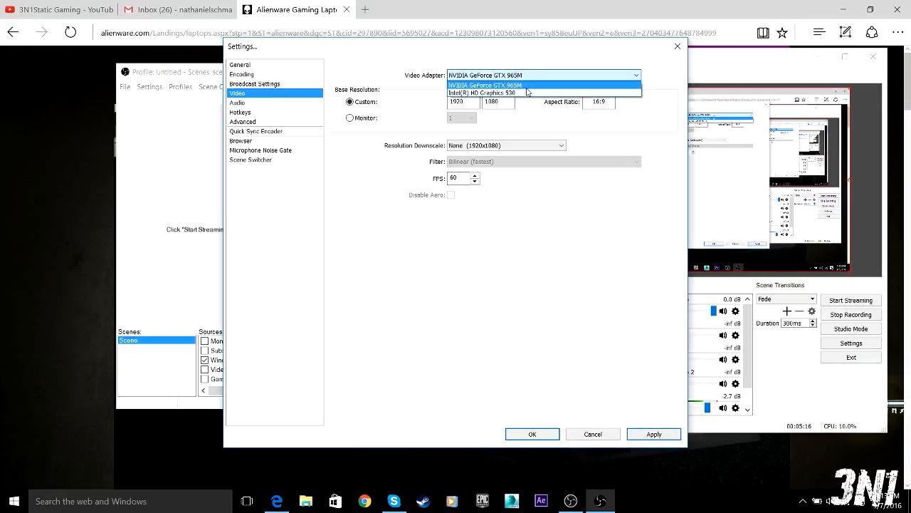
pyautogui.click(547, 84)
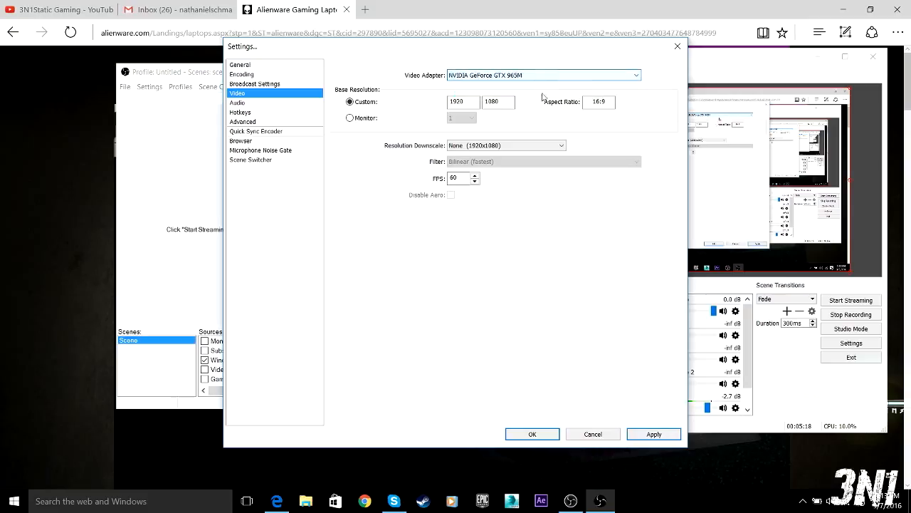
pyautogui.click(650, 435)
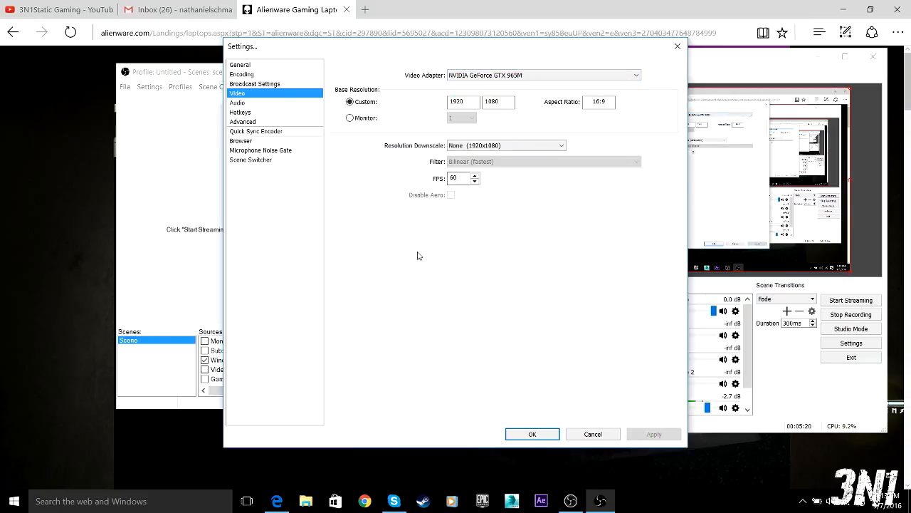
# Review the Audio settings with the microphone device options, and look through the Hotkeys, Advanced, Browser and Encoding settings
pyautogui.click(245, 104)
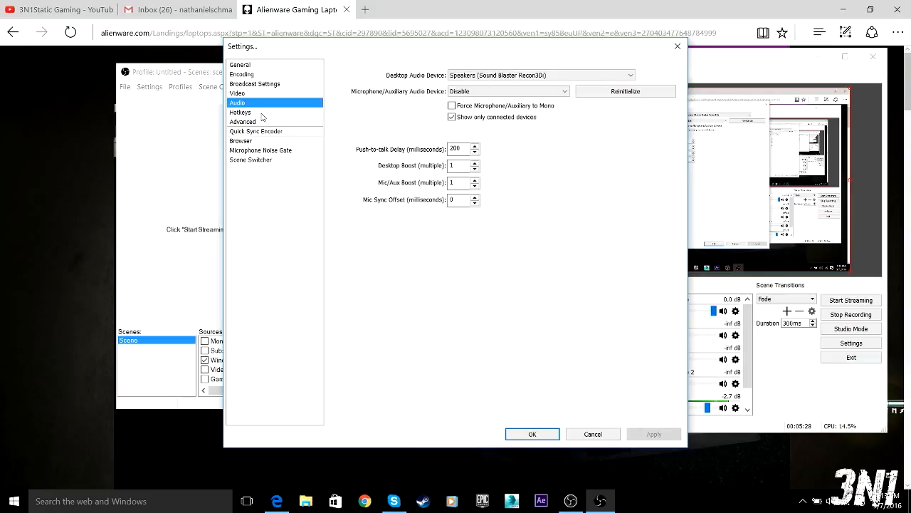
pyautogui.click(509, 93)
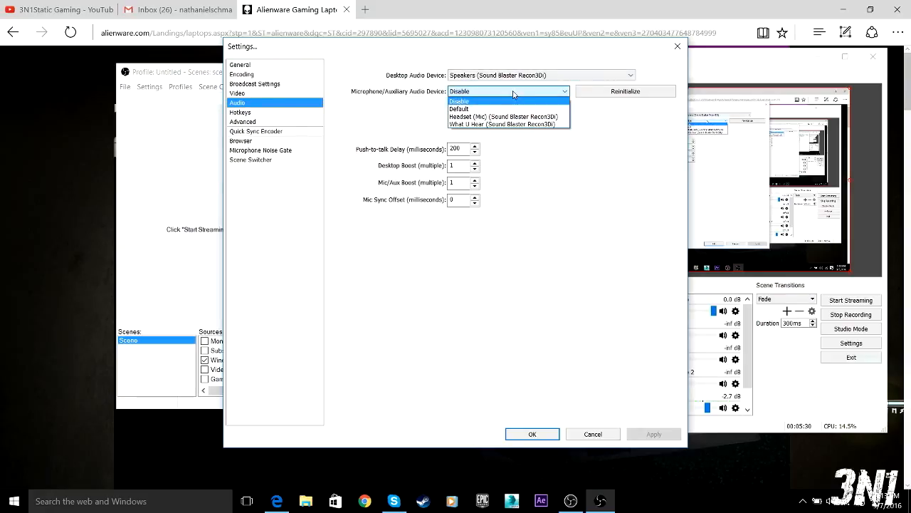
pyautogui.click(470, 99)
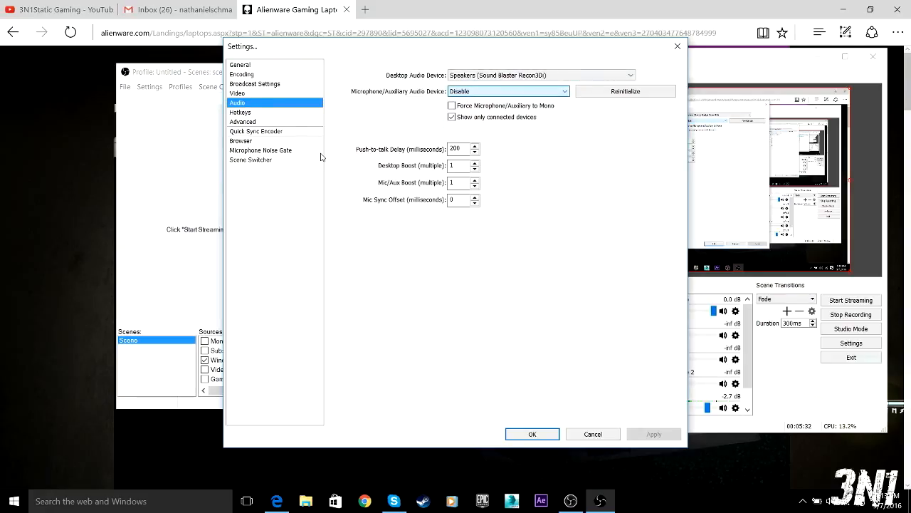
pyautogui.click(256, 112)
pyautogui.click(257, 122)
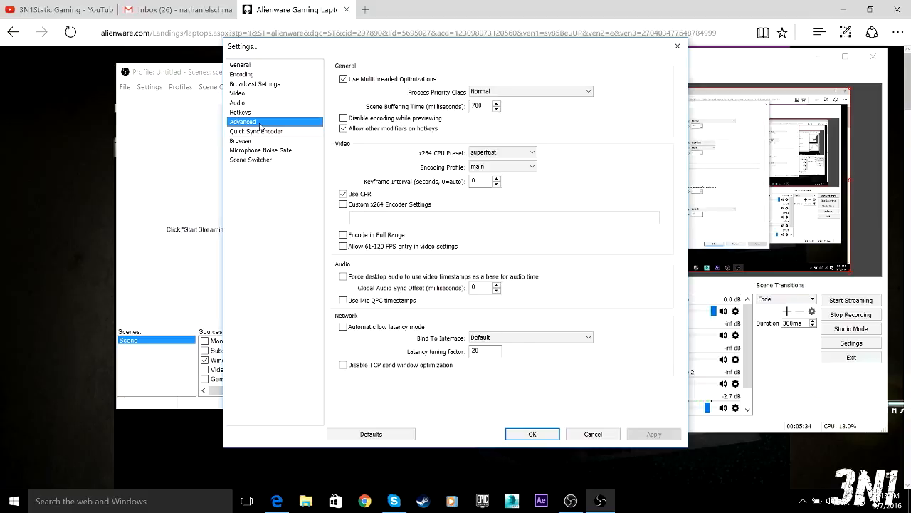
pyautogui.click(261, 140)
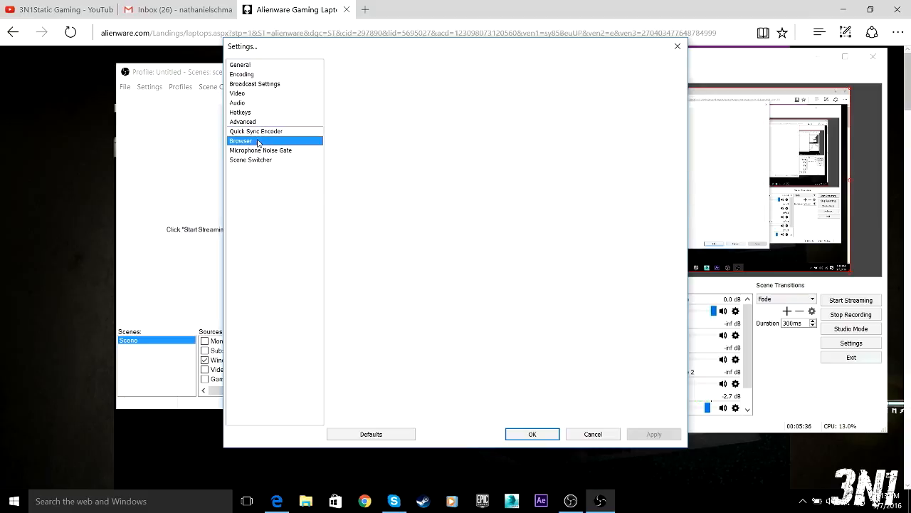
pyautogui.click(241, 75)
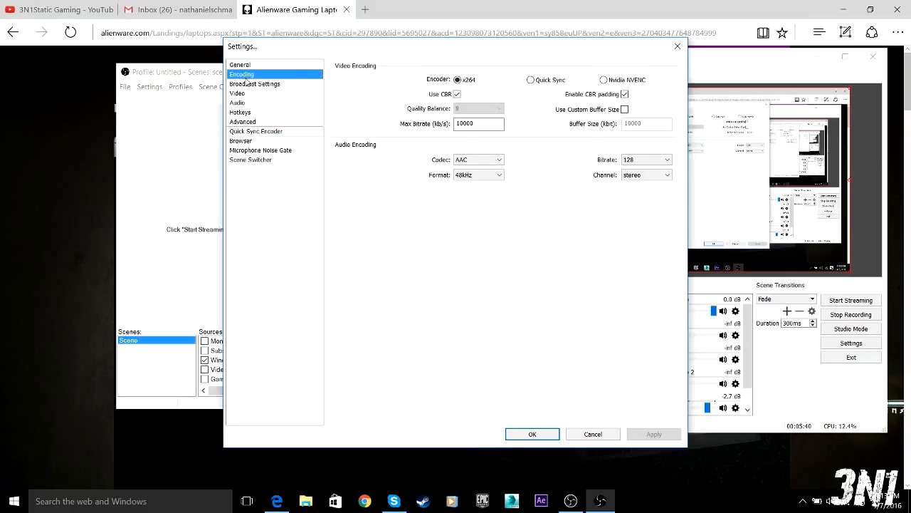
# Try the Live Stream broadcast mode to view its stream key and replay buffer fields, and return the mode to File Output Only
pyautogui.click(247, 83)
pyautogui.click(464, 75)
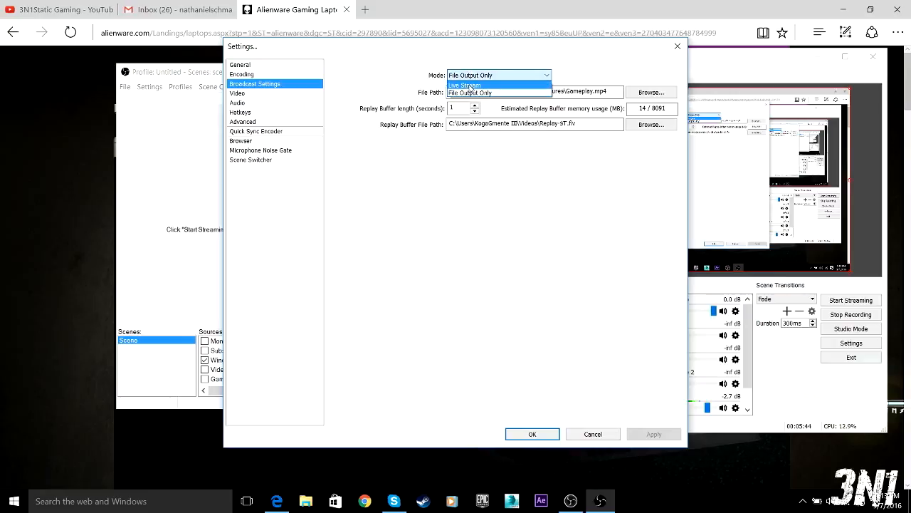
pyautogui.click(466, 85)
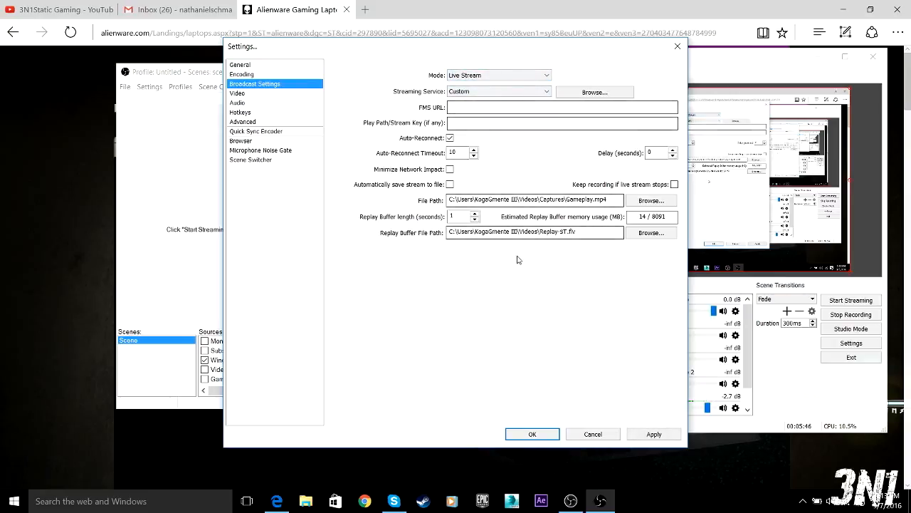
pyautogui.click(499, 123)
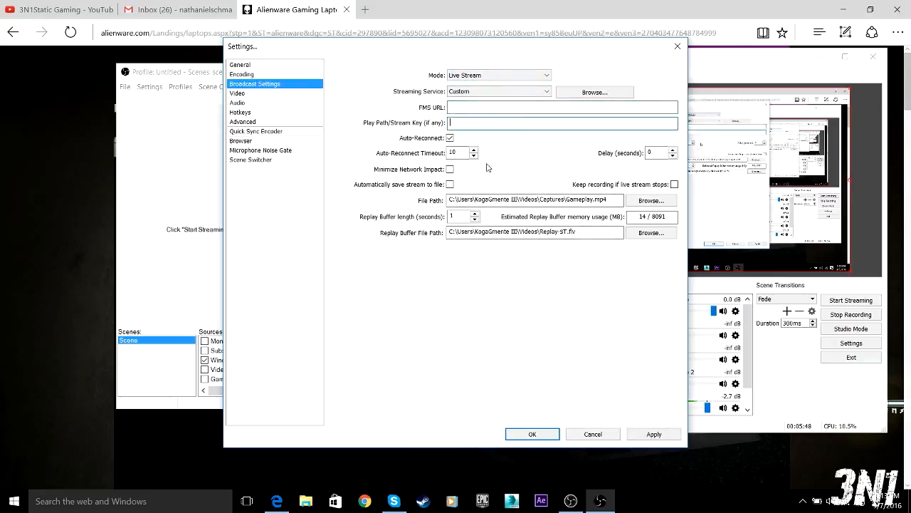
pyautogui.click(500, 232)
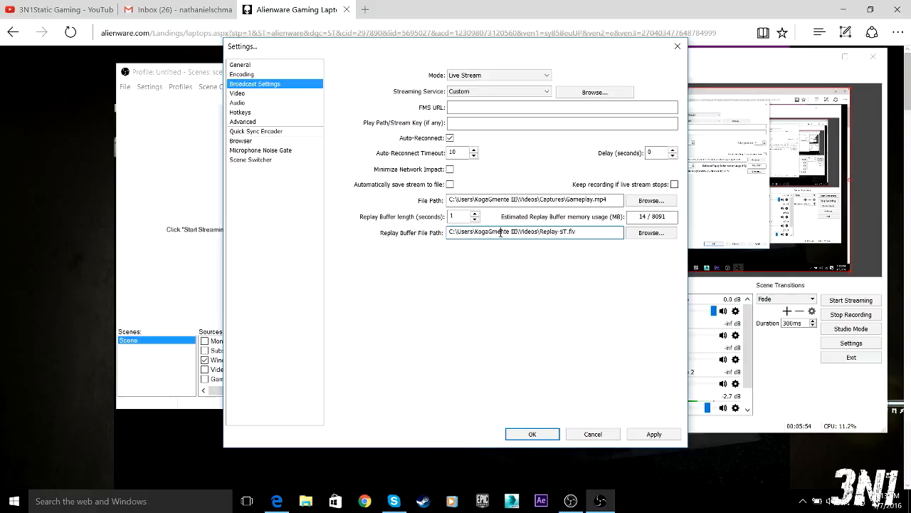
pyautogui.click(497, 75)
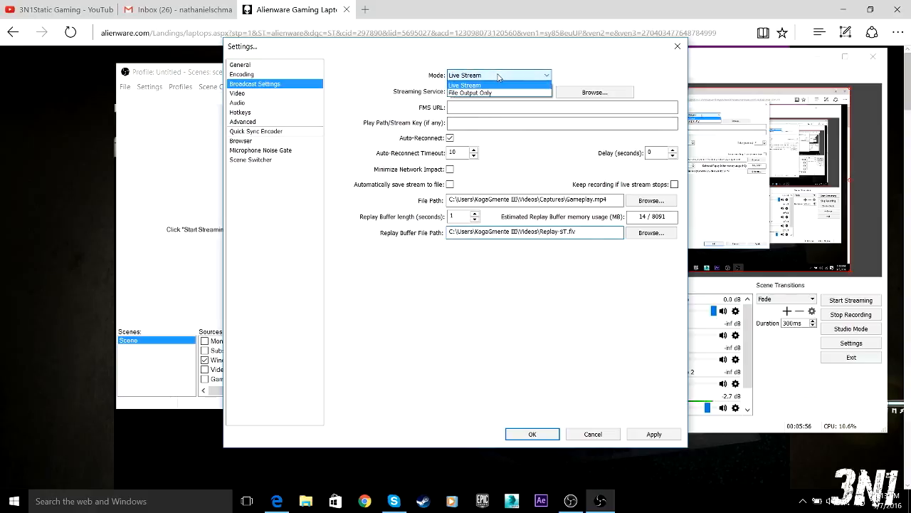
pyautogui.click(485, 93)
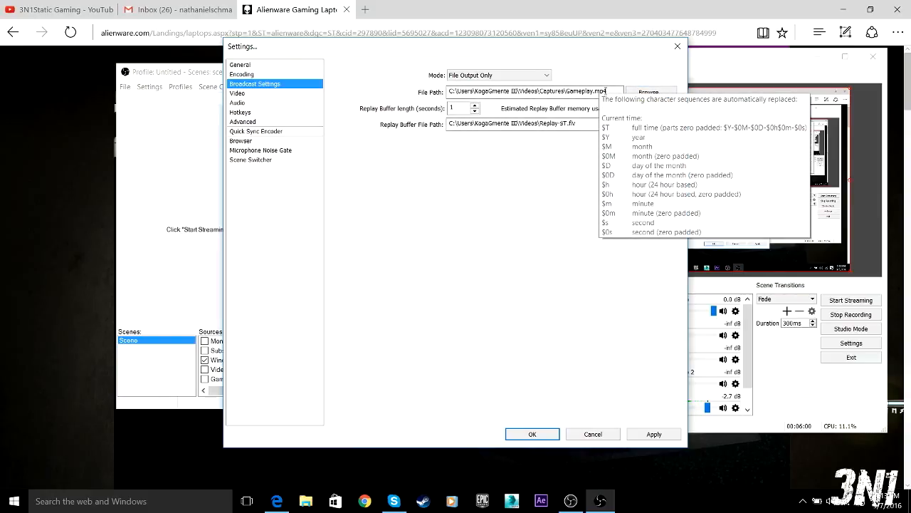
# Examine the replay buffer file path and the Gameplay.mp4 recording path, apply the broadcast settings and close the settings
pyautogui.moveTo(554, 123)
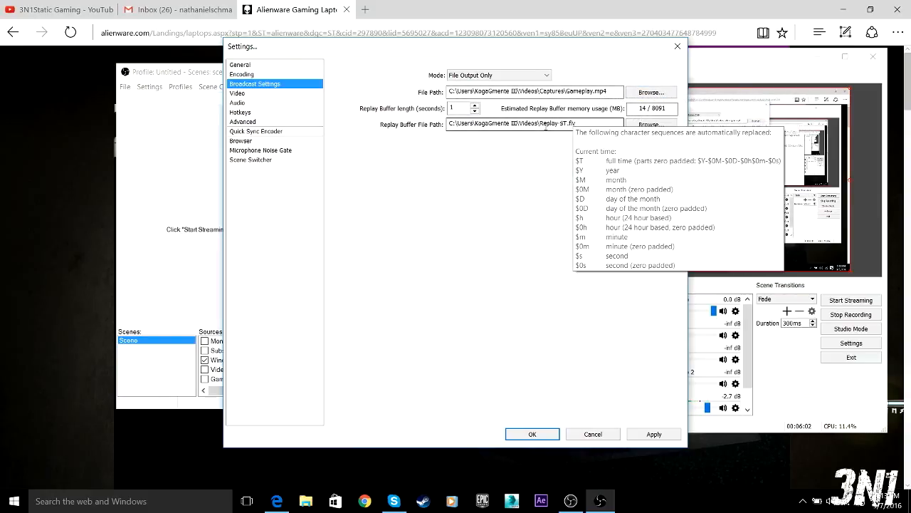
pyautogui.doubleClick(489, 123)
pyautogui.click(490, 123)
pyautogui.hotkey('ctrl', 'a')
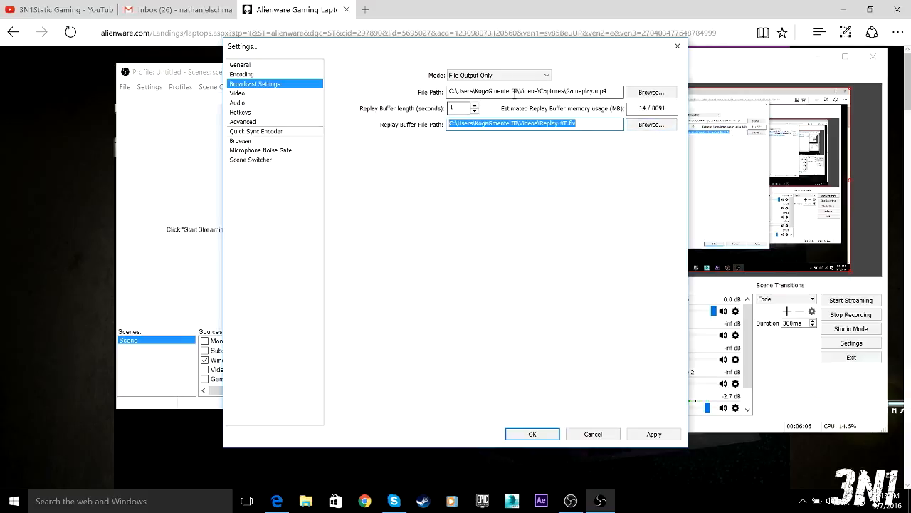
pyautogui.doubleClick(514, 91)
pyautogui.doubleClick(590, 92)
pyautogui.click(593, 92)
pyautogui.doubleClick(597, 94)
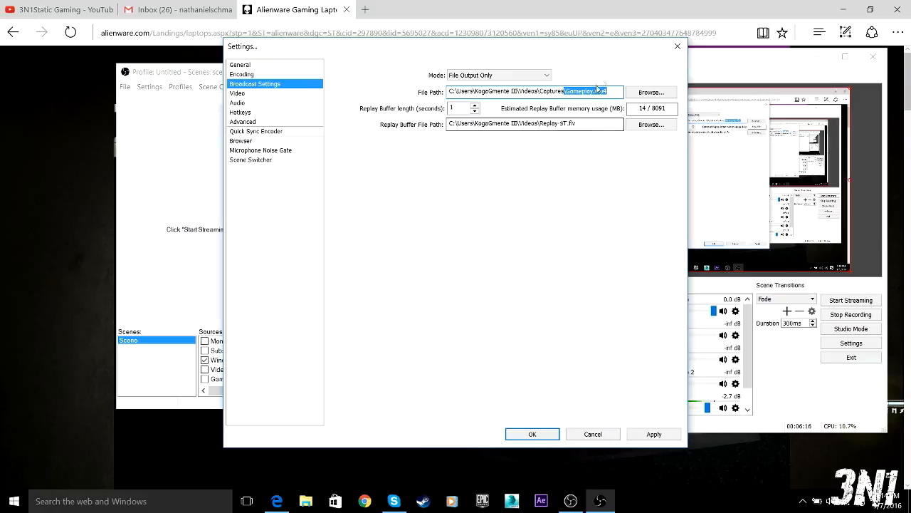
pyautogui.click(604, 90)
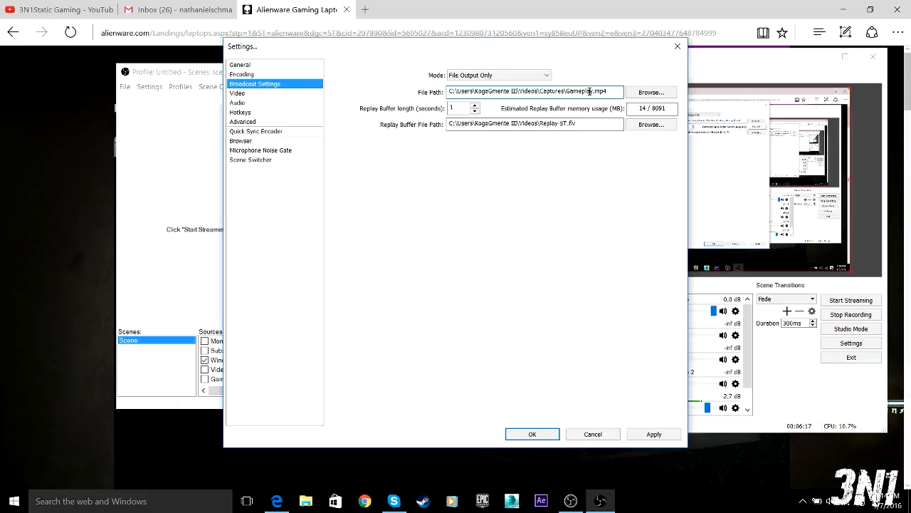
pyautogui.click(650, 436)
pyautogui.click(591, 435)
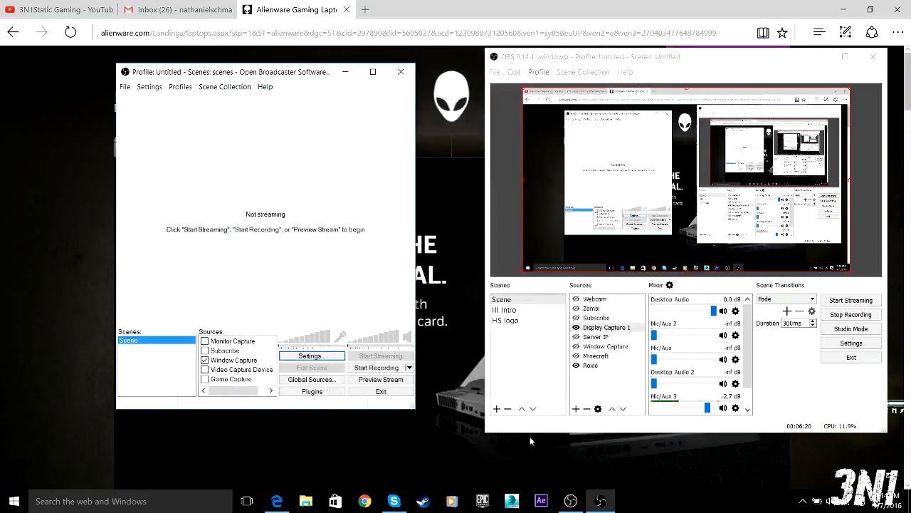
# Test the stream preview with the Monitor Capture source enabled, and close the classic Open Broadcaster Software window
pyautogui.click(372, 379)
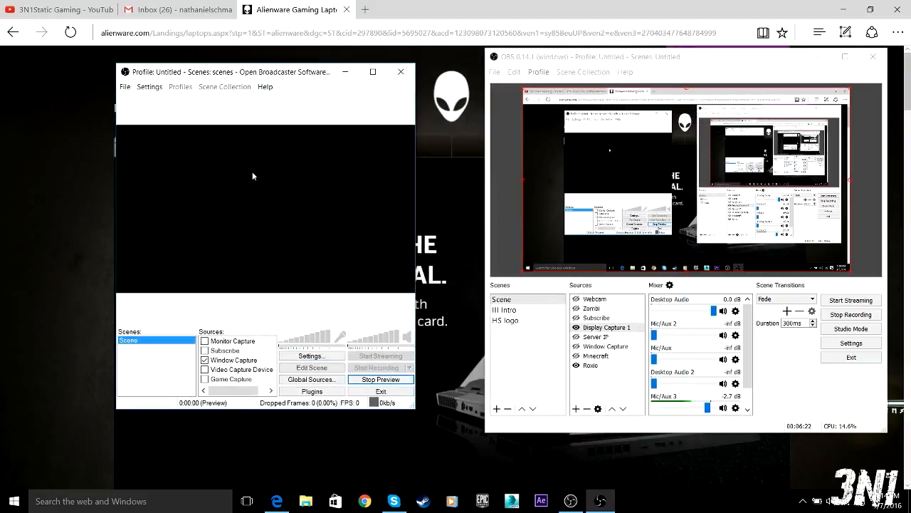
pyautogui.click(204, 341)
pyautogui.click(366, 382)
pyautogui.click(365, 382)
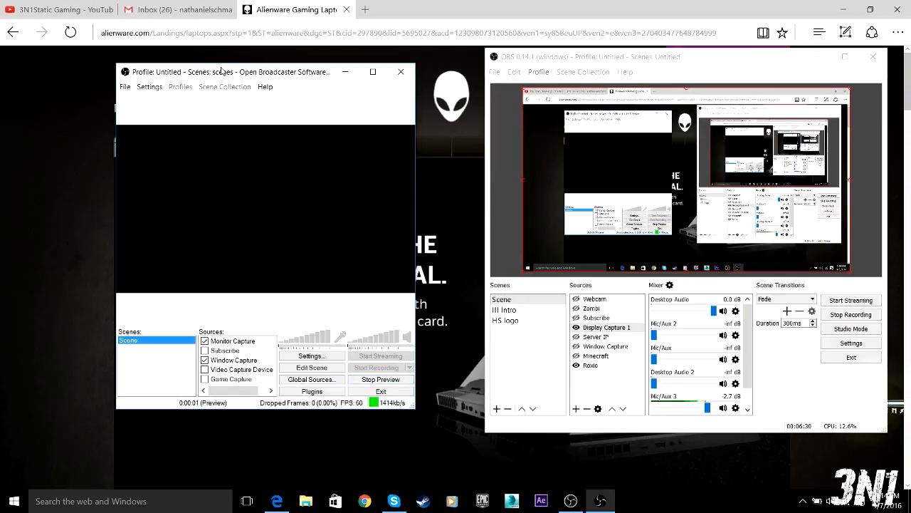
pyautogui.moveTo(223, 71)
pyautogui.mouseDown()
pyautogui.moveTo(292, 113)
pyautogui.moveTo(262, 35)
pyautogui.moveTo(212, 70)
pyautogui.moveTo(221, 89)
pyautogui.moveTo(225, 76)
pyautogui.mouseUp()
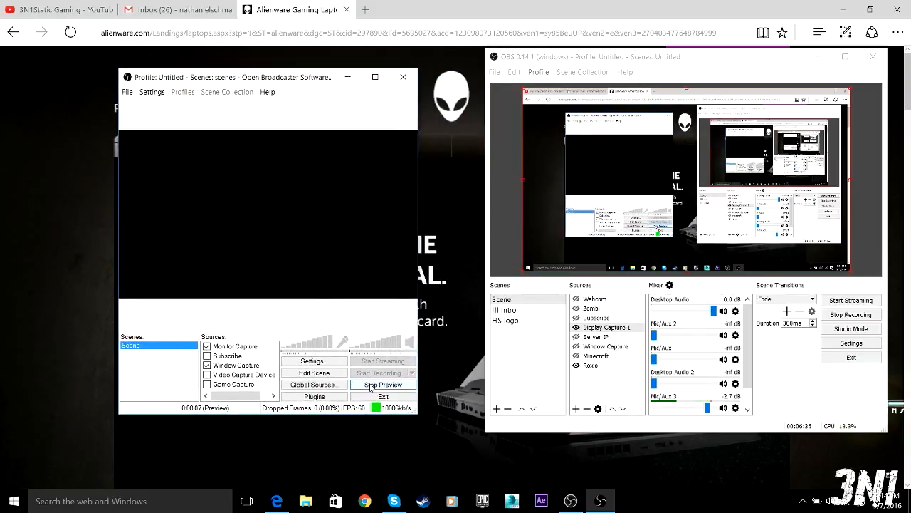
pyautogui.click(385, 387)
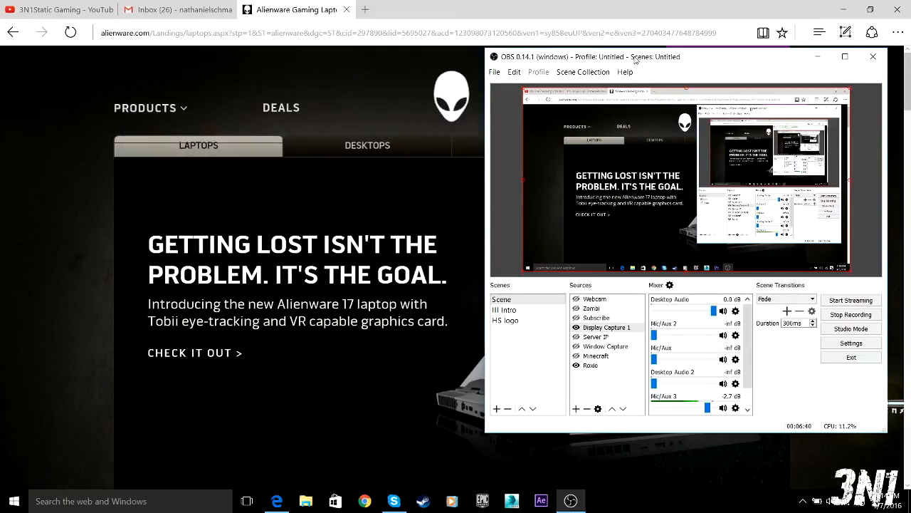
# Launch a second OBS Studio instance from the taskbar and place its window beside the one that is recording
pyautogui.moveTo(636, 59); pyautogui.dragTo(324, 83)
pyautogui.click(571, 500)
pyautogui.click(573, 501)
pyautogui.rightClick(573, 500)
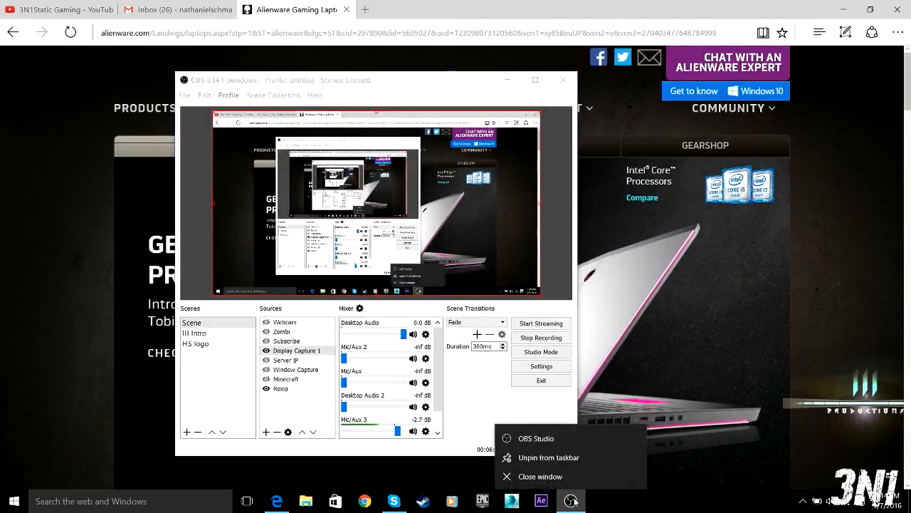
pyautogui.click(536, 439)
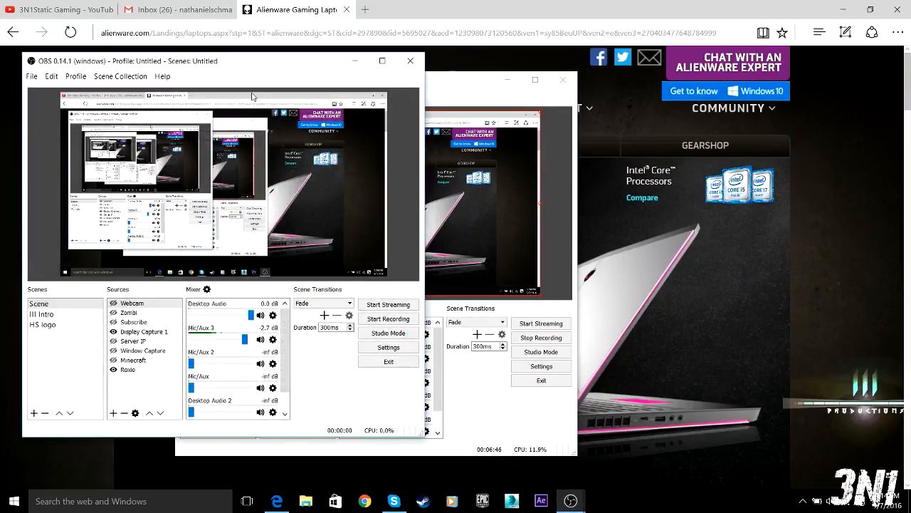
pyautogui.moveTo(228, 72); pyautogui.dragTo(570, 43)
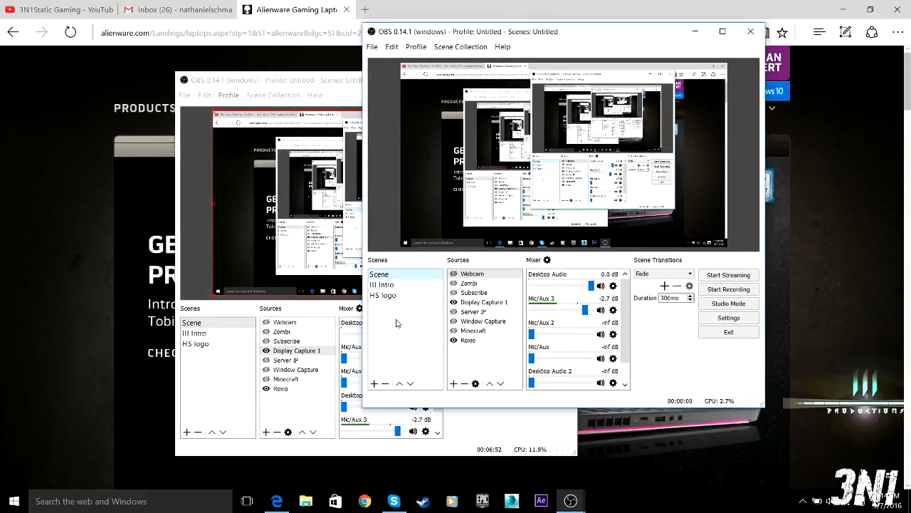
# Look through the III Intro and HS logo scenes in the new OBS window, and return to the scene named Scene
pyautogui.click(389, 286)
pyautogui.click(389, 276)
pyautogui.click(391, 287)
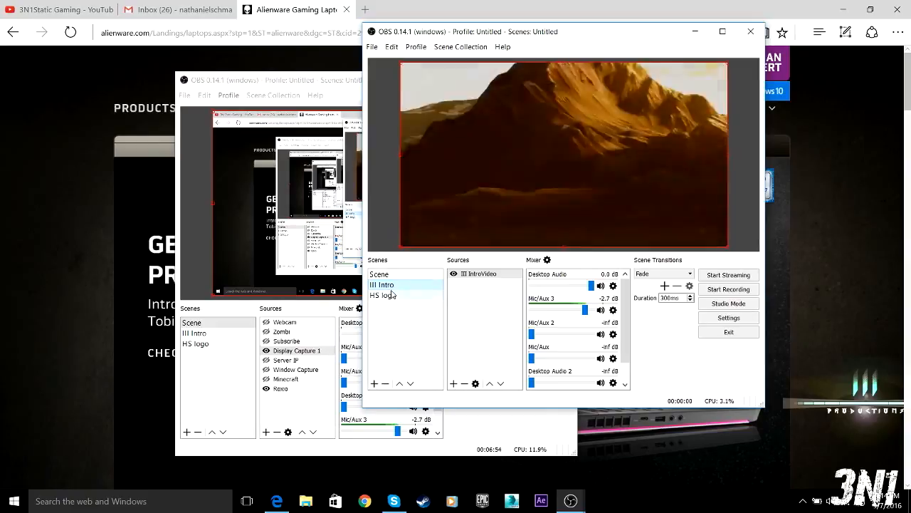
pyautogui.click(392, 294)
pyautogui.click(396, 287)
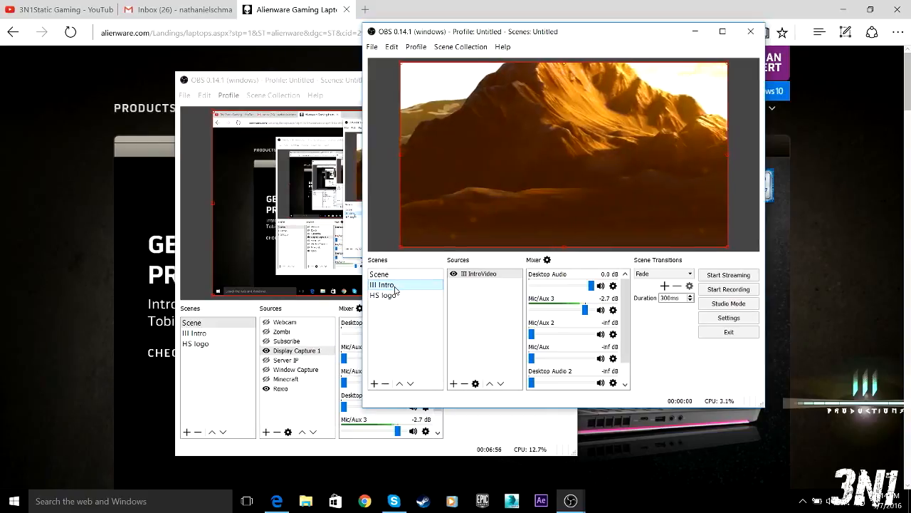
pyautogui.click(423, 276)
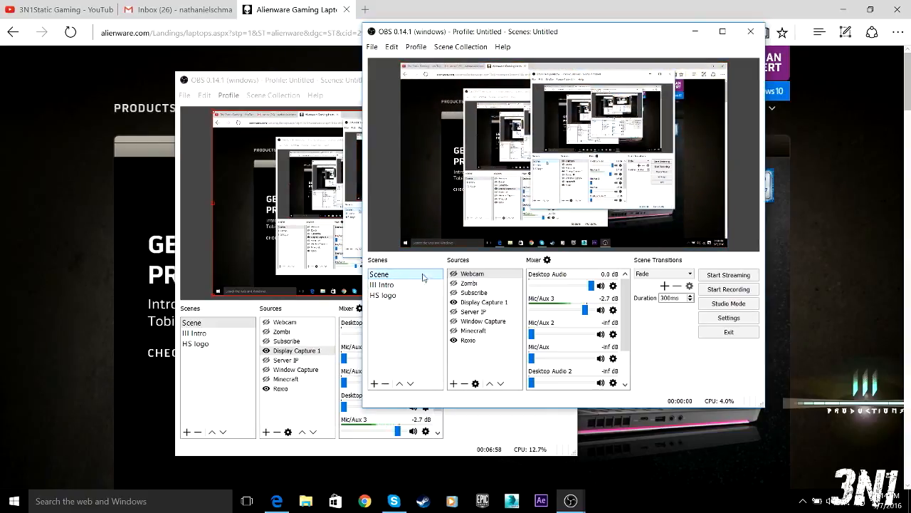
# Open the settings of the new OBS window and examine the stream service, streaming output and recording output options, including the recording types
pyautogui.click(727, 318)
pyautogui.click(389, 114)
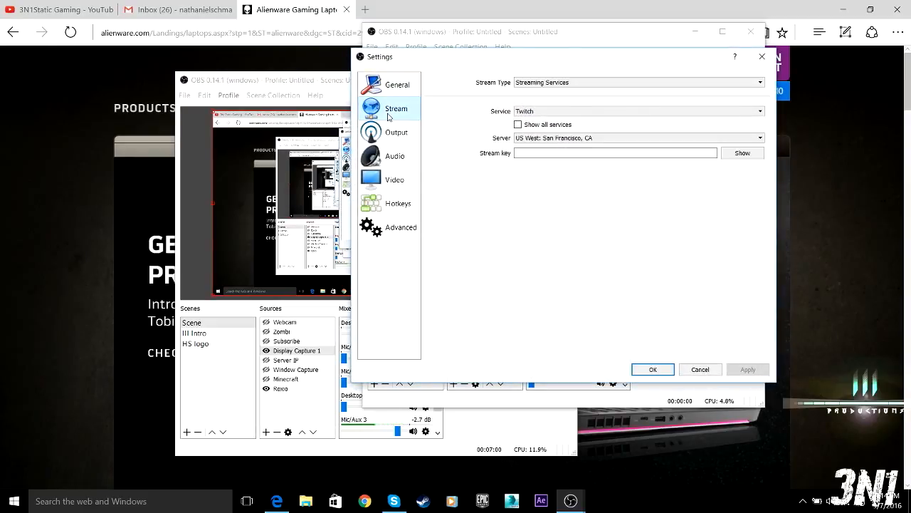
pyautogui.click(394, 134)
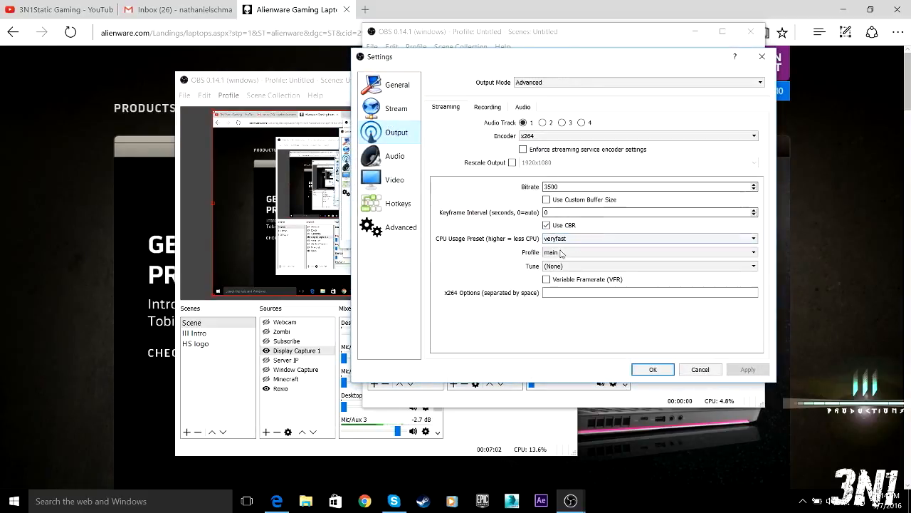
pyautogui.click(488, 107)
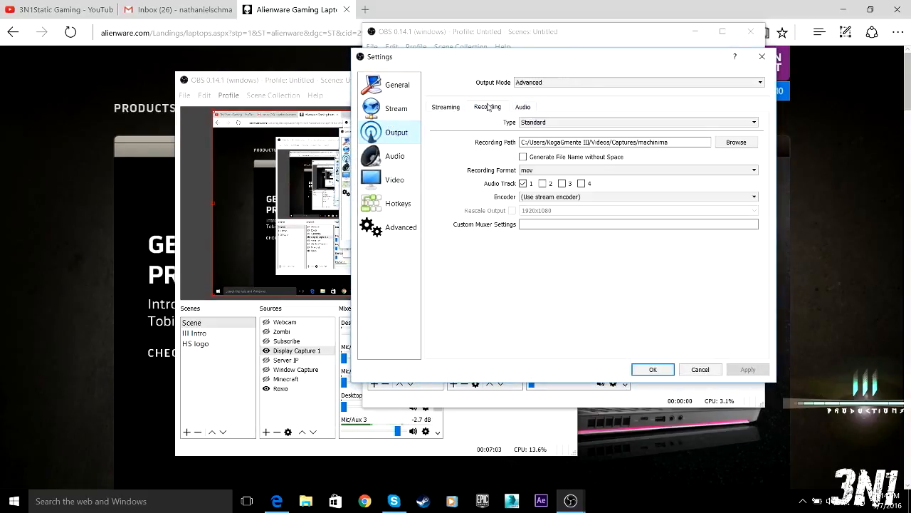
pyautogui.click(544, 123)
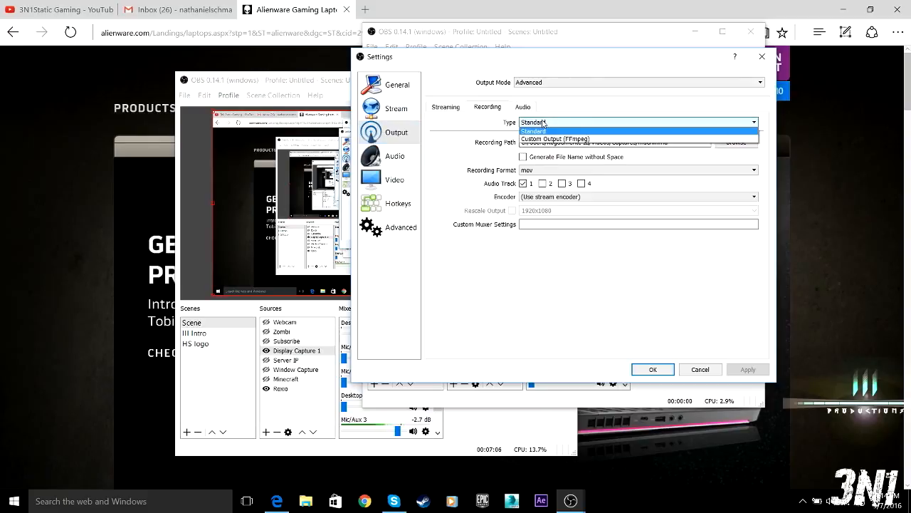
pyautogui.click(456, 128)
# Keep x264 as the streaming encoder, check the video and audio settings, then apply the settings and close them
pyautogui.click(445, 108)
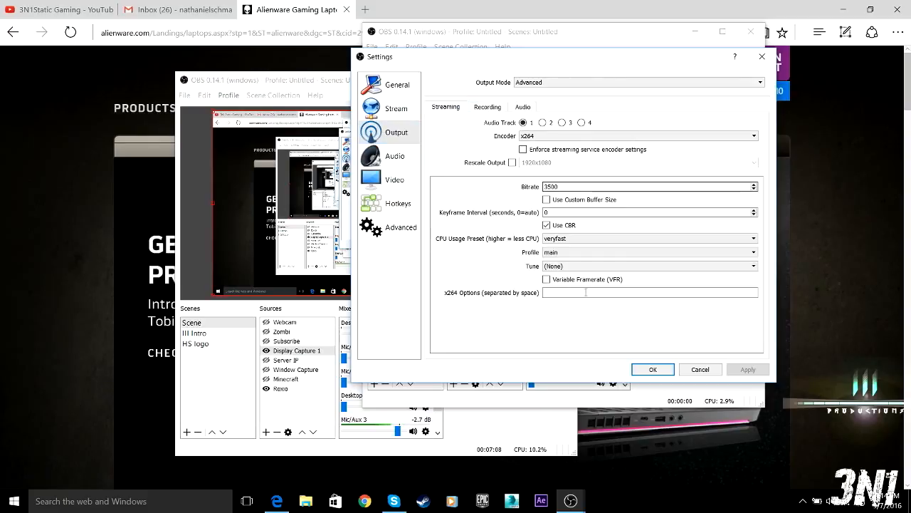
pyautogui.click(567, 136)
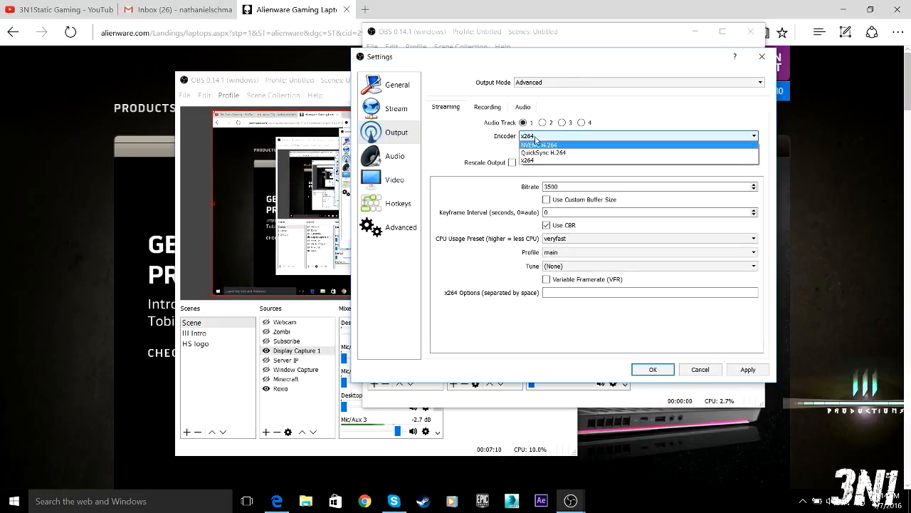
pyautogui.click(527, 160)
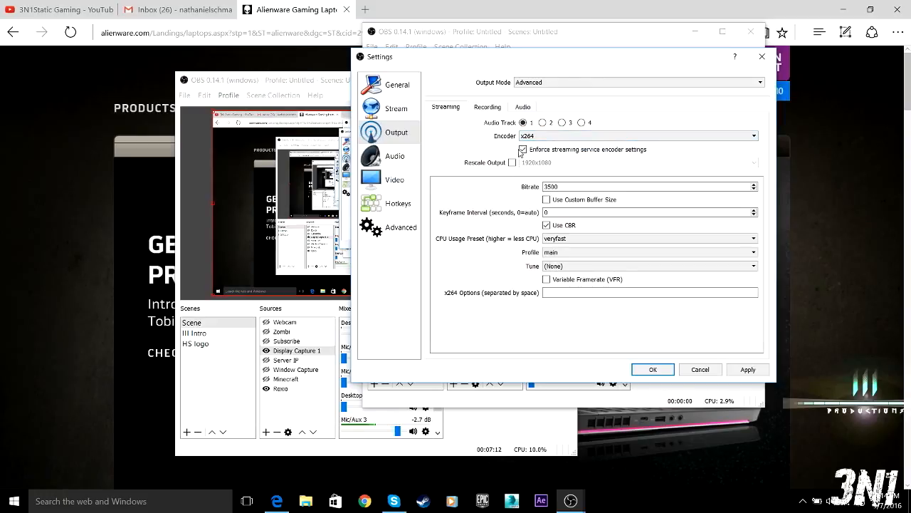
pyautogui.click(396, 180)
pyautogui.click(396, 156)
pyautogui.click(747, 369)
pyautogui.click(653, 370)
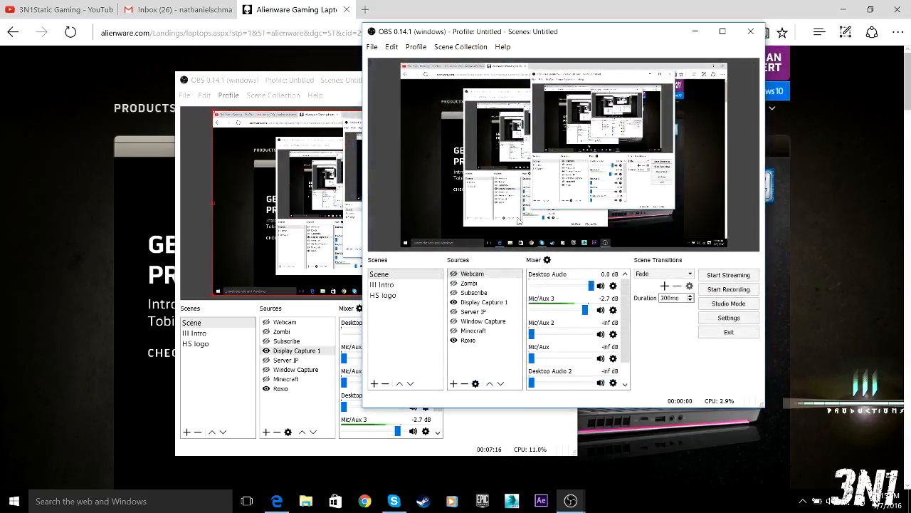
# Close the second OBS Studio window and minimize the one that is recording
pyautogui.moveTo(573, 40); pyautogui.dragTo(408, 98)
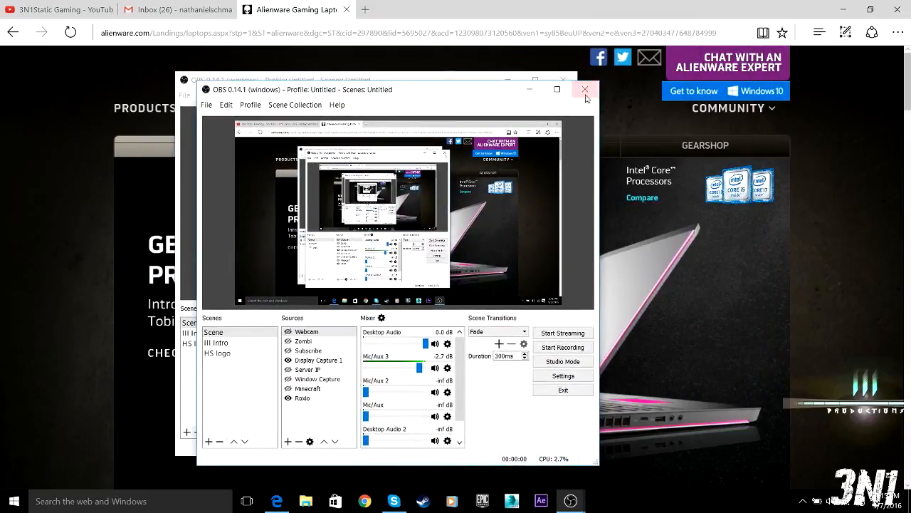
pyautogui.click(586, 94)
pyautogui.click(507, 79)
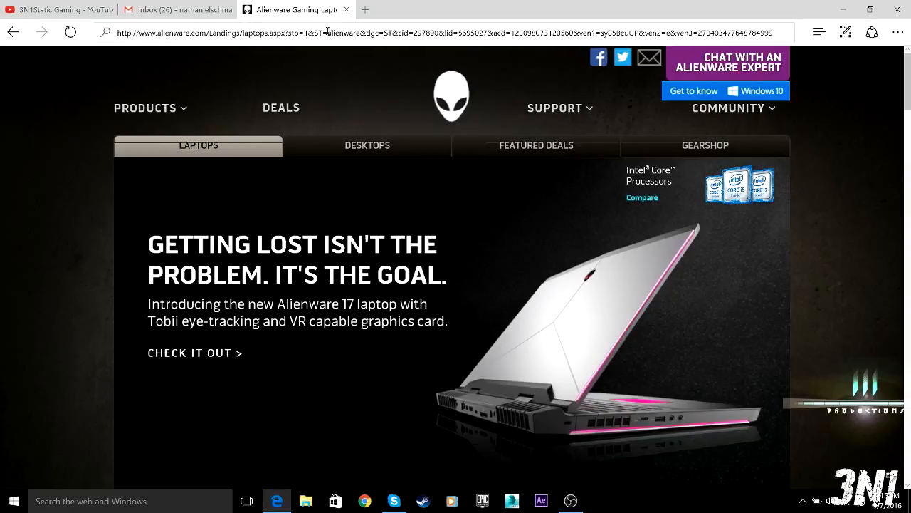
# Switch to the browser, search Google for OBS and load the Open Broadcaster Software site at obsproject.com
pyautogui.click(327, 32)
pyautogui.write('googl')
pyautogui.press('Return')
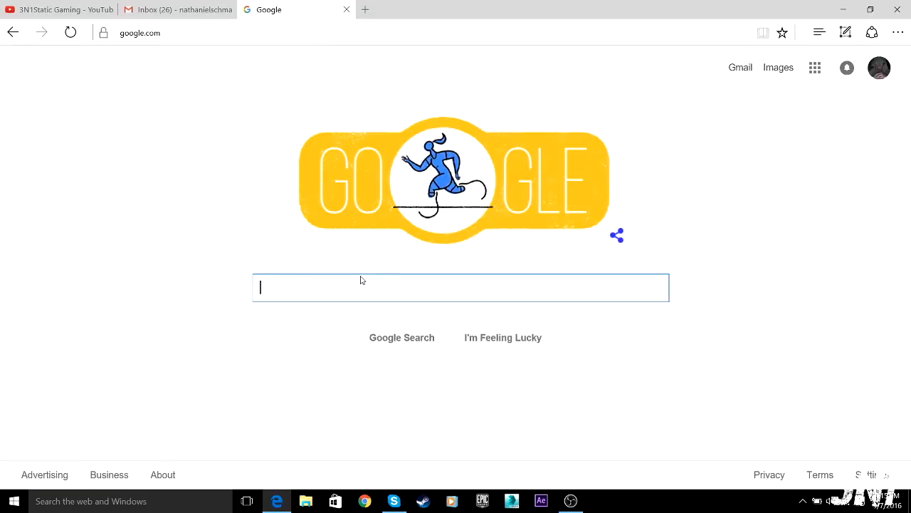
pyautogui.press('Return')
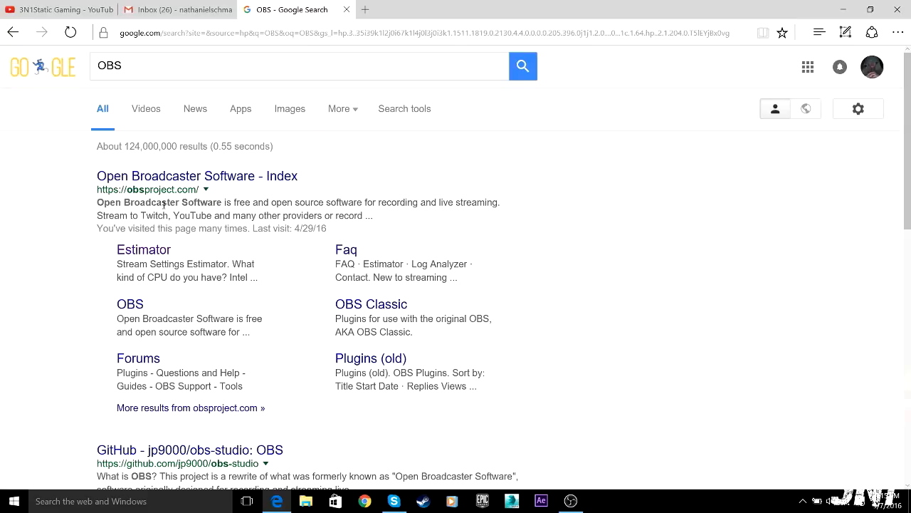
pyautogui.click(184, 179)
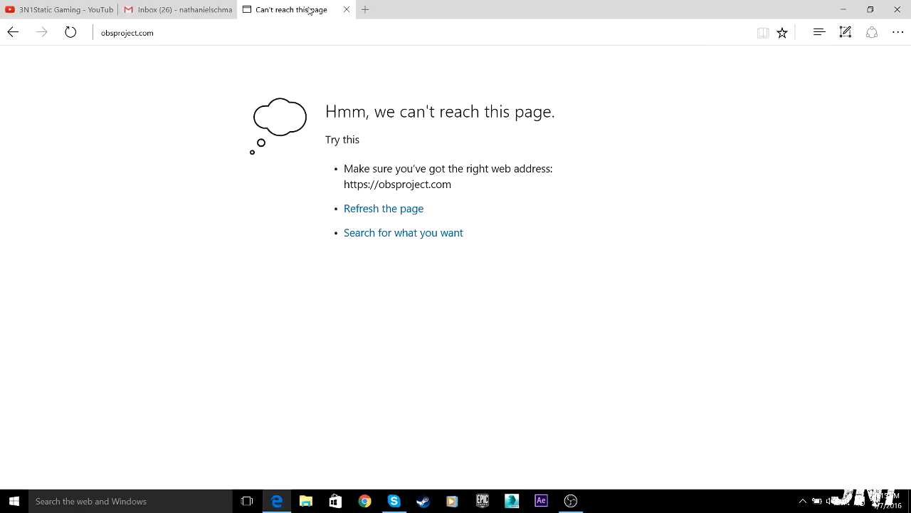
pyautogui.click(226, 34)
pyautogui.press('Return')
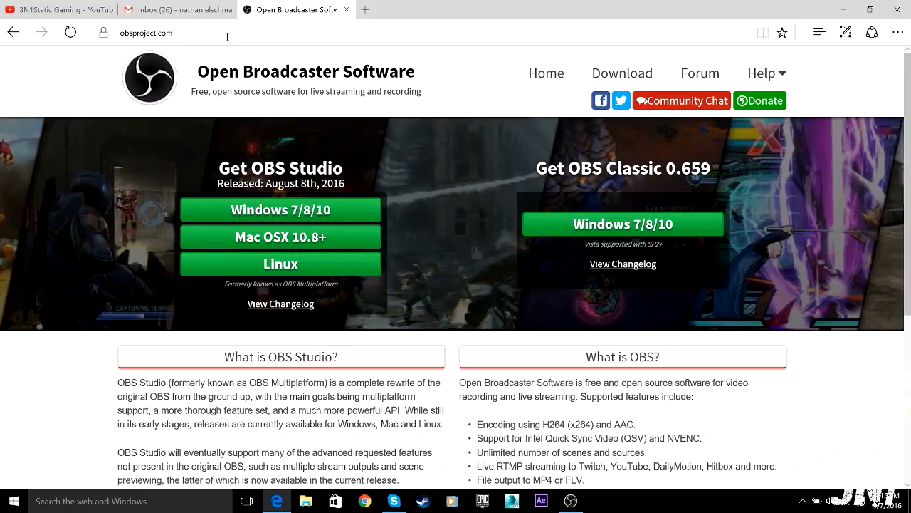
# Examine the OBS Studio and OBS Classic download options and the descriptions of both programs on the site
pyautogui.moveTo(219, 168); pyautogui.dragTo(343, 171)
pyautogui.click(350, 175)
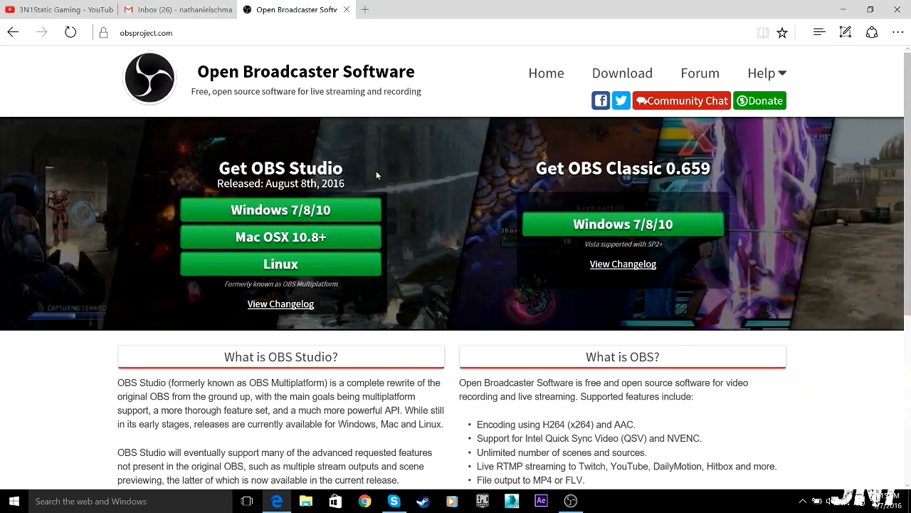
pyautogui.moveTo(536, 168); pyautogui.dragTo(721, 169)
pyautogui.click(719, 169)
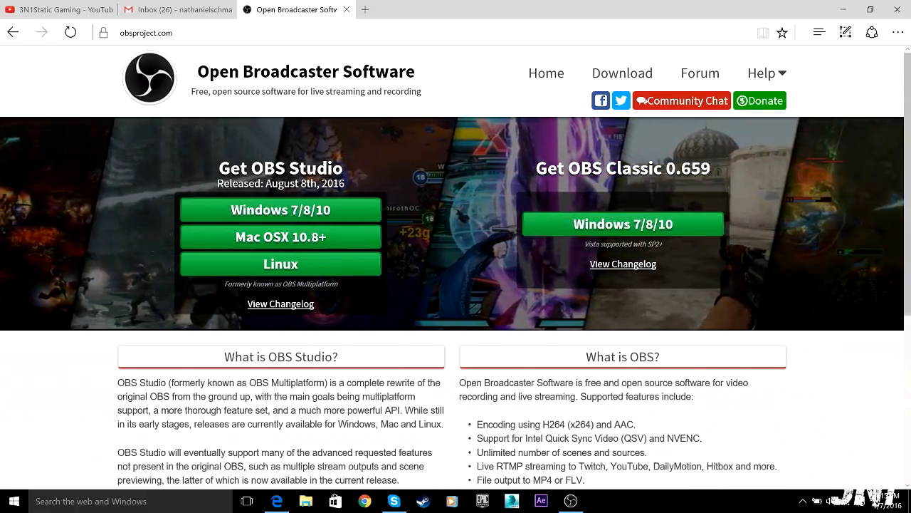
pyautogui.moveTo(344, 170); pyautogui.dragTo(219, 169)
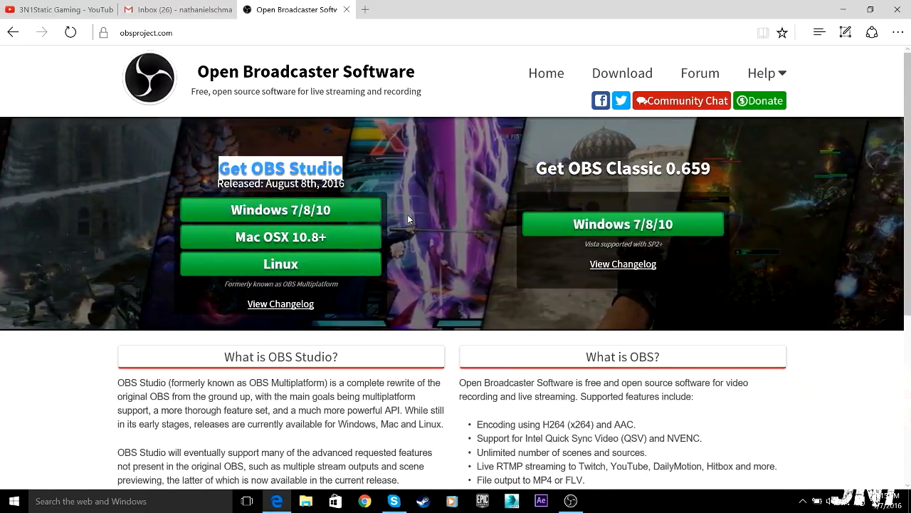
pyautogui.click(408, 215)
pyautogui.scroll(-3, 909, 148)
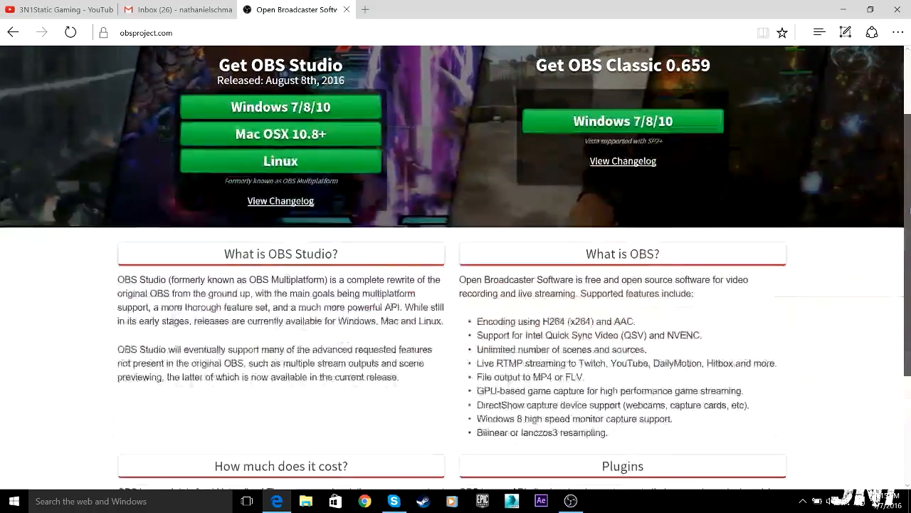
pyautogui.moveTo(608, 413); pyautogui.dragTo(102, 254)
pyautogui.click(106, 258)
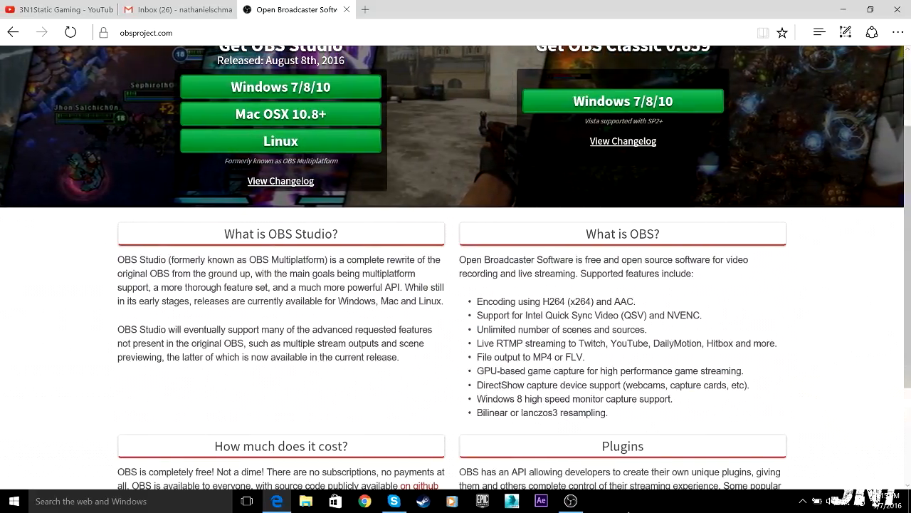
# Bring the recording OBS window back over the web page, reposition it, and look through the source types that can be added
pyautogui.click(570, 501)
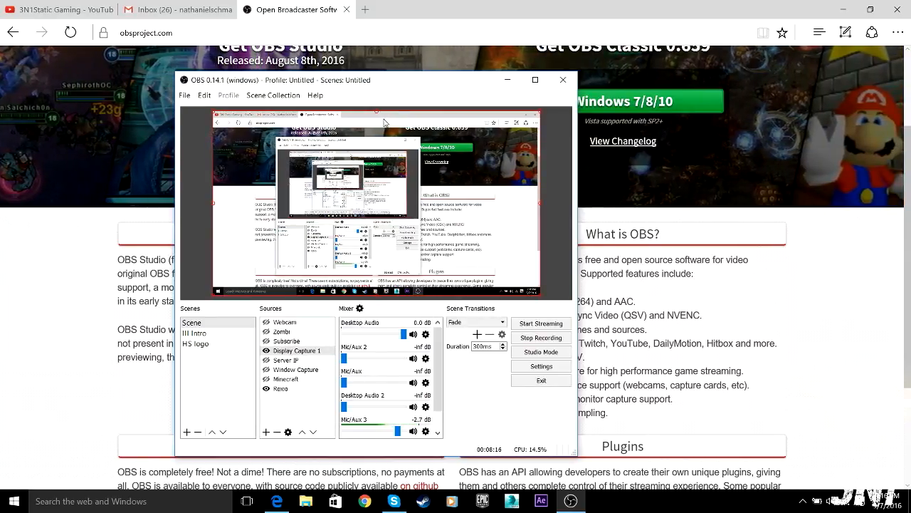
pyautogui.moveTo(388, 87); pyautogui.dragTo(486, 45)
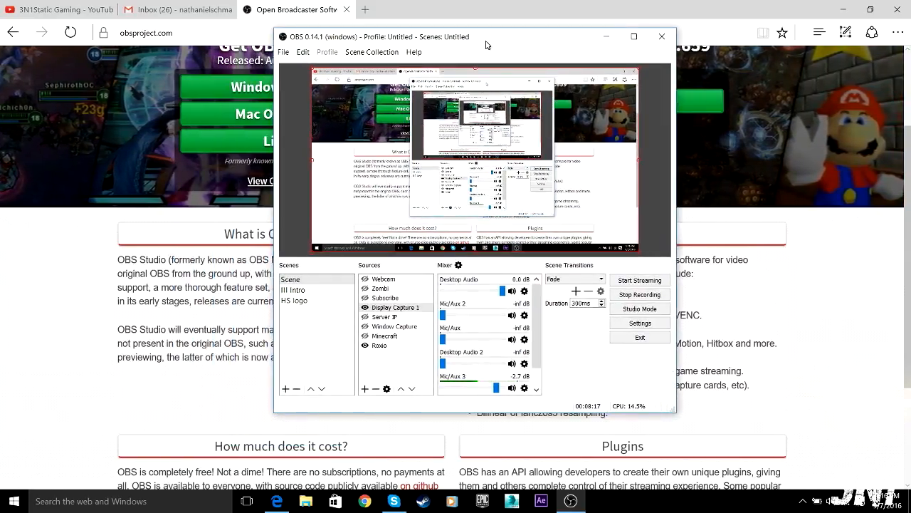
pyautogui.click(379, 363)
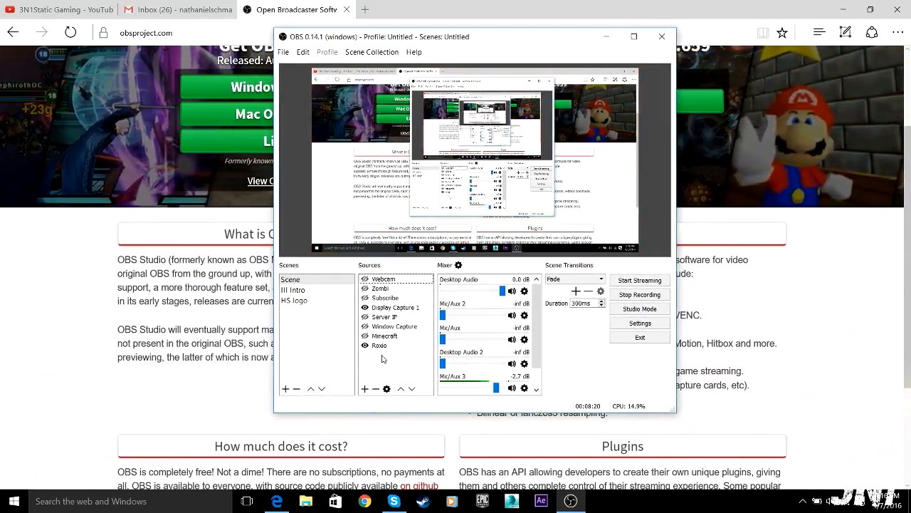
pyautogui.rightClick(386, 363)
pyautogui.moveTo(421, 365)
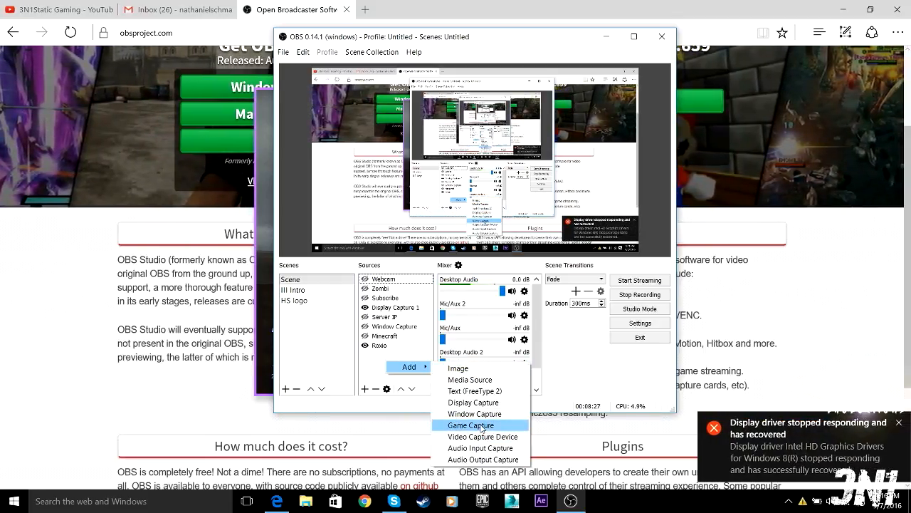
# Open Task Manager, end the Adobe After Effects CC 2015.3 task, and close Task Manager
pyautogui.click(129, 498)
pyautogui.write('task manager')
pyautogui.press('Return')
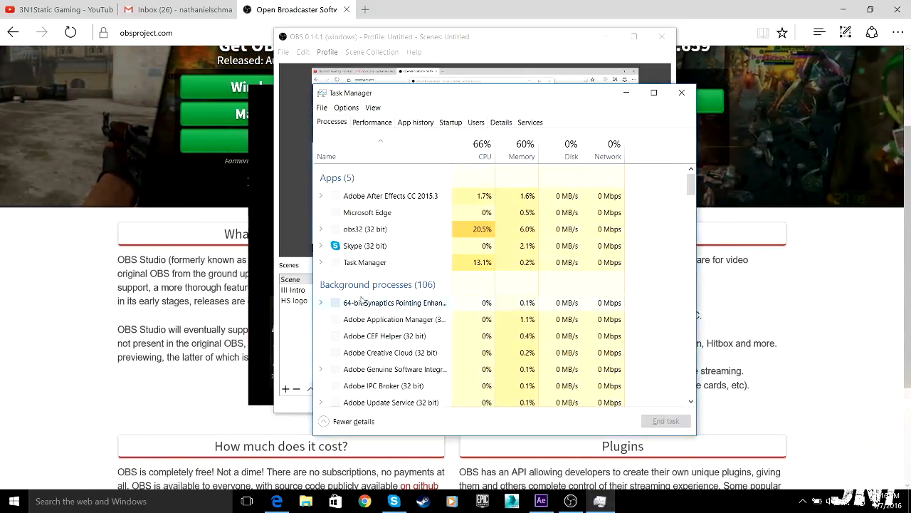
pyautogui.click(370, 199)
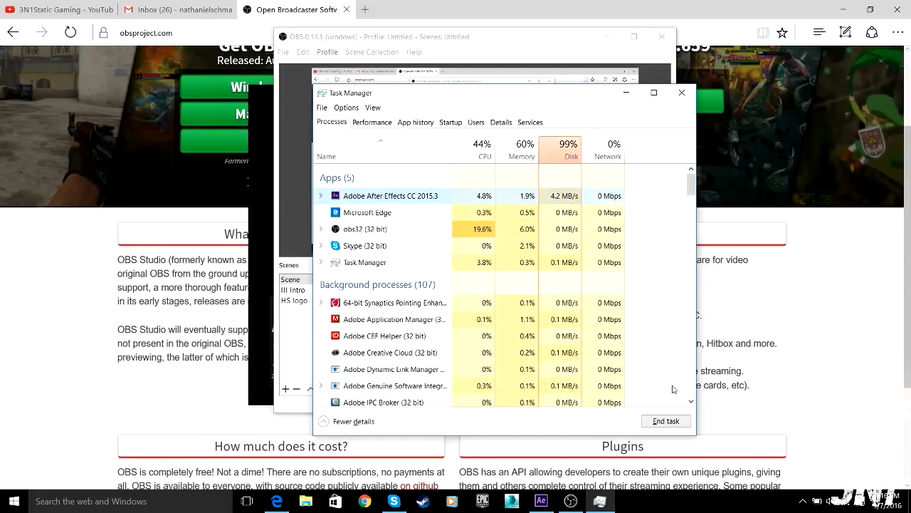
pyautogui.click(665, 420)
pyautogui.click(682, 93)
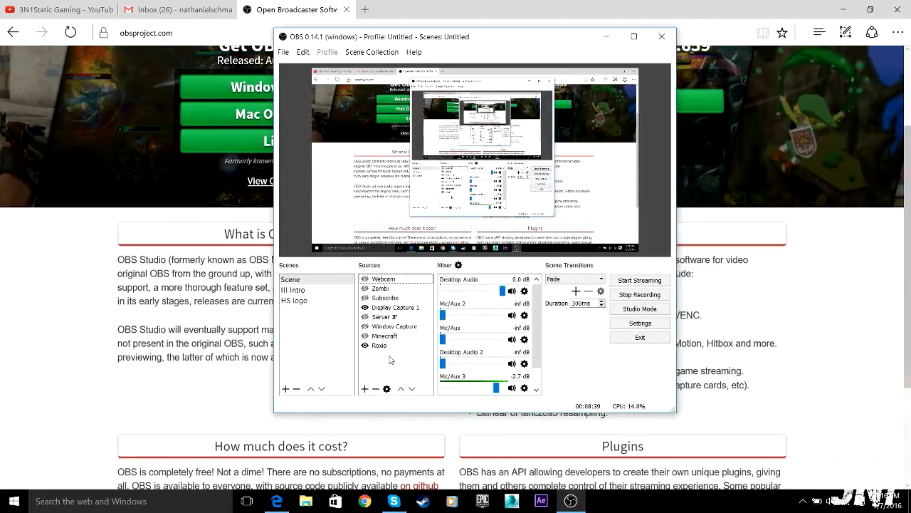
pyautogui.rightClick(391, 359)
pyautogui.click(243, 329)
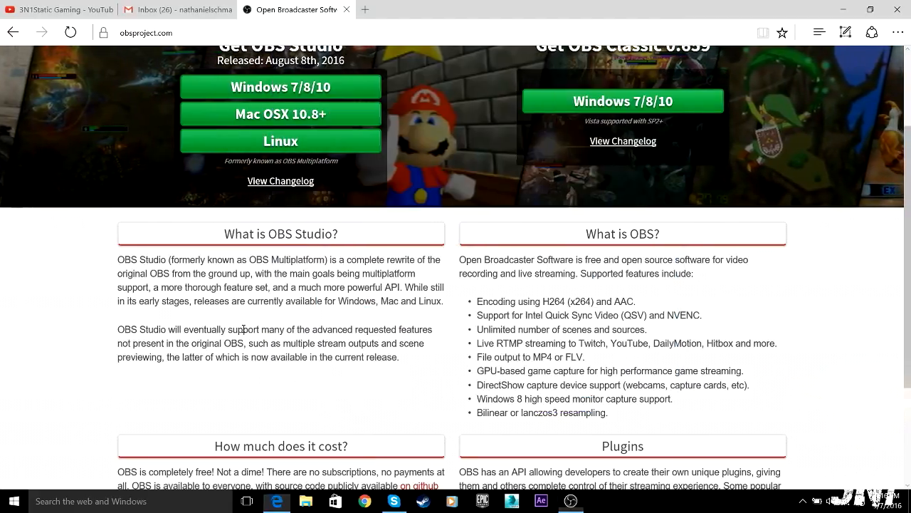
pyautogui.hotkey('alt', 'Tab')
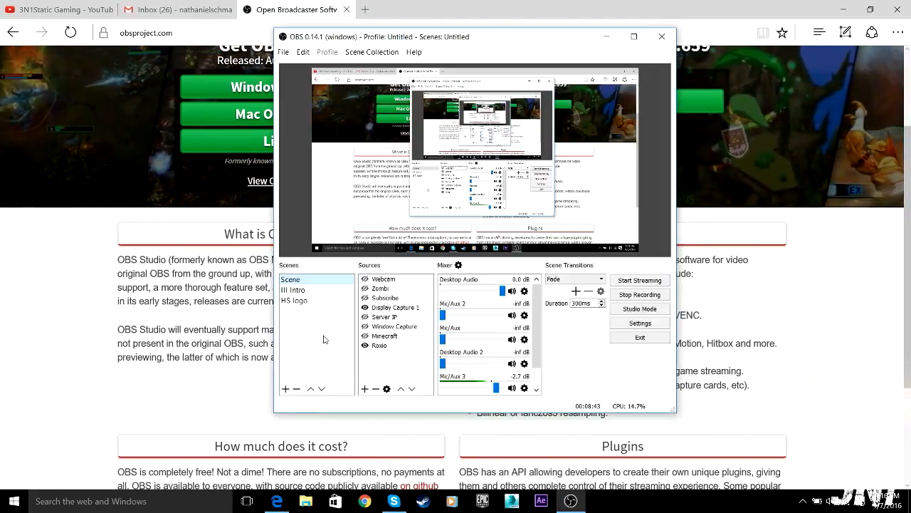
# Add a new scene named Test to the scene list in OBS
pyautogui.rightClick(325, 337)
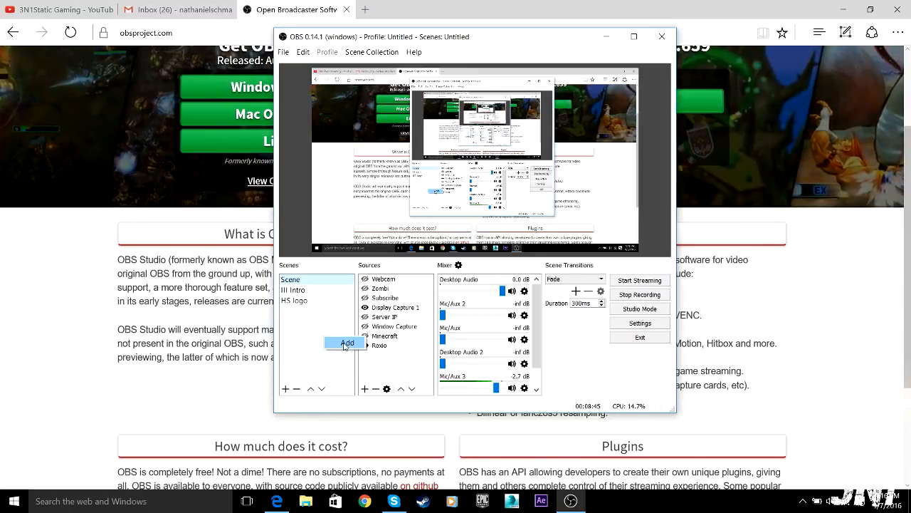
pyautogui.click(346, 343)
pyautogui.write('Test')
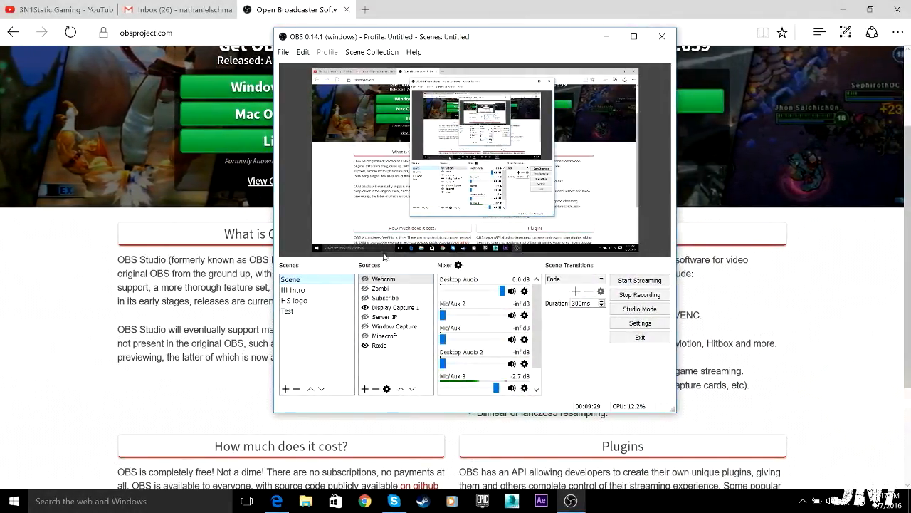
# Add a new Game Capture source to the scene named Scene, and dismiss its properties without changing them
pyautogui.rightClick(400, 372)
pyautogui.moveTo(421, 375)
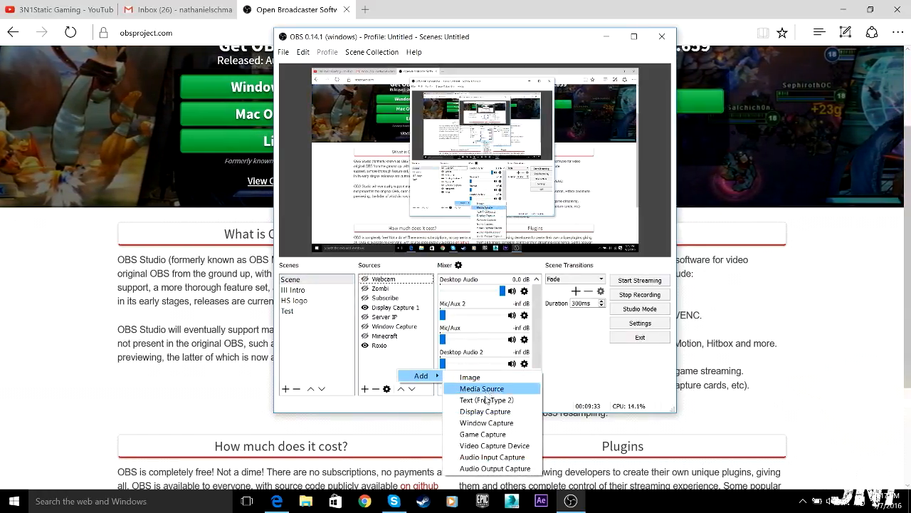
pyautogui.click(470, 434)
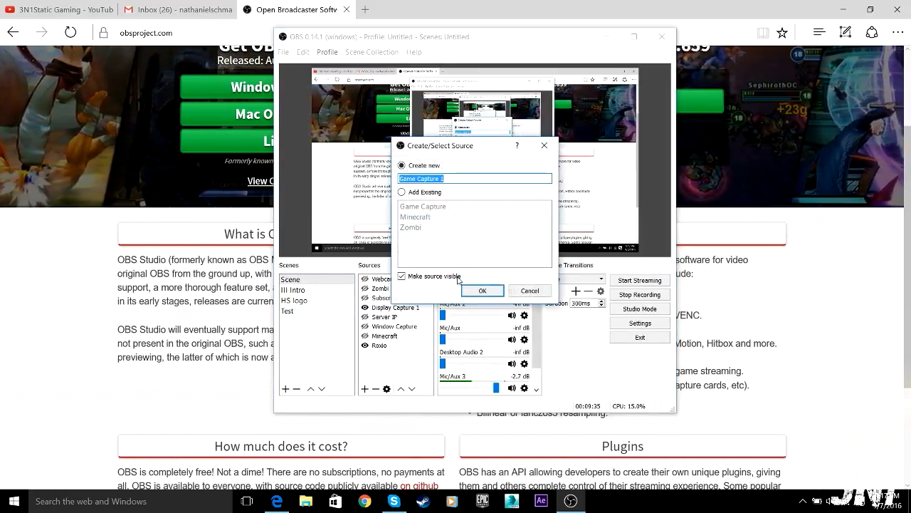
pyautogui.click(474, 291)
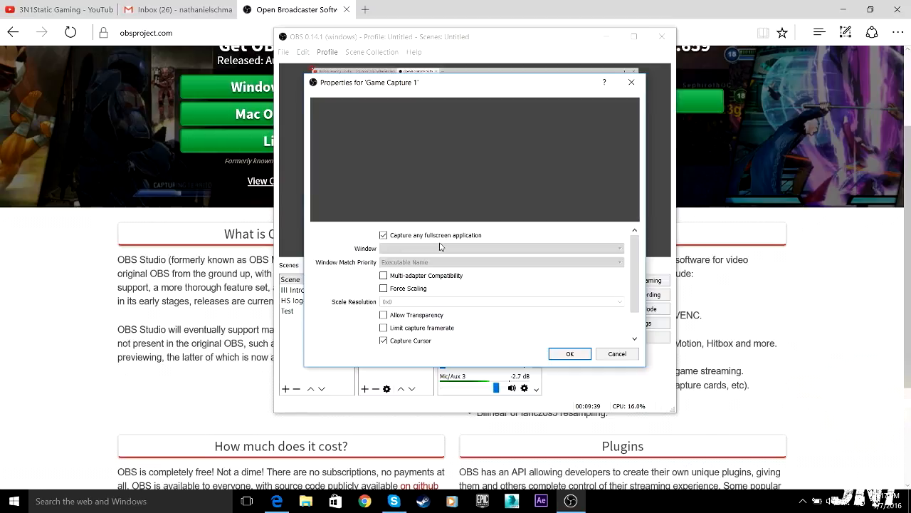
pyautogui.click(617, 353)
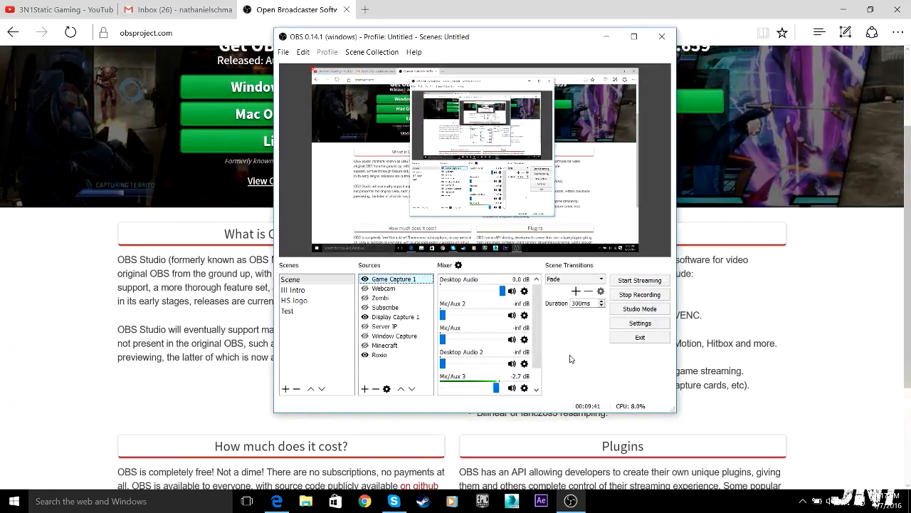
# Remove the Game Capture 1 source from the scene named Scene and confirm the removal
pyautogui.rightClick(396, 279)
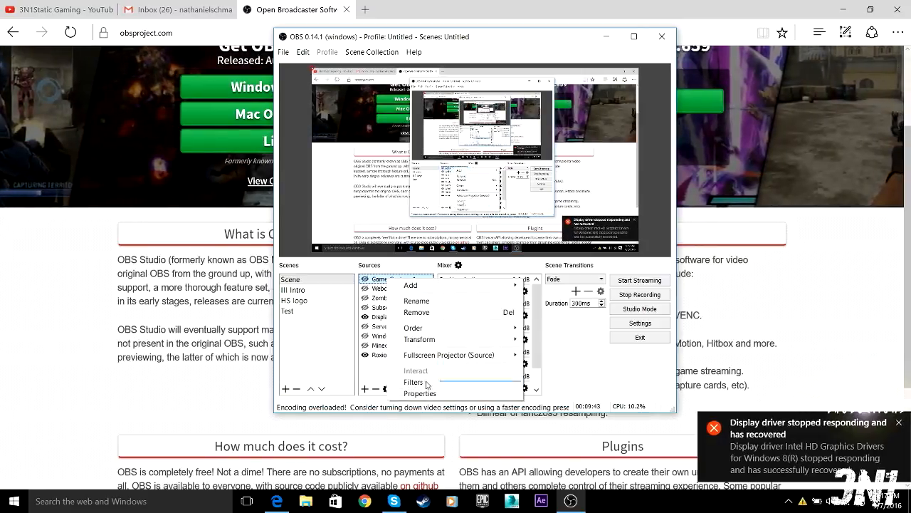
pyautogui.click(416, 312)
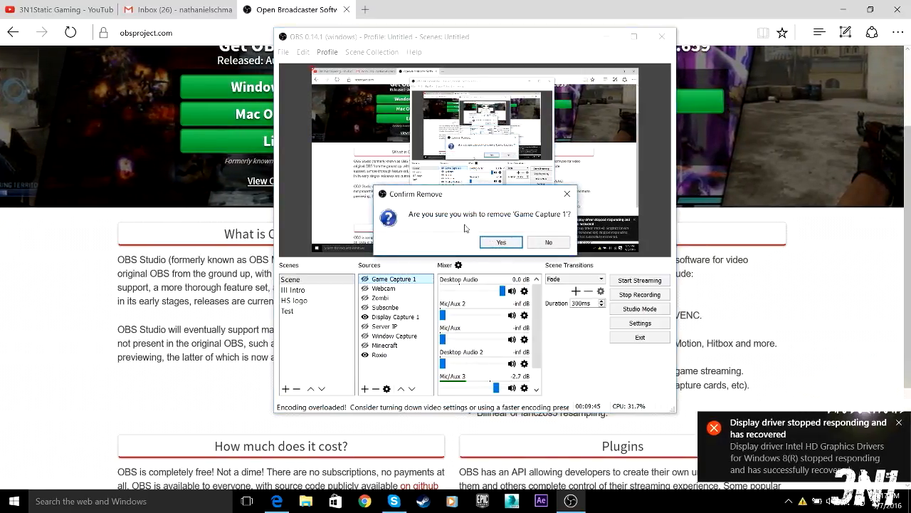
pyautogui.click(509, 244)
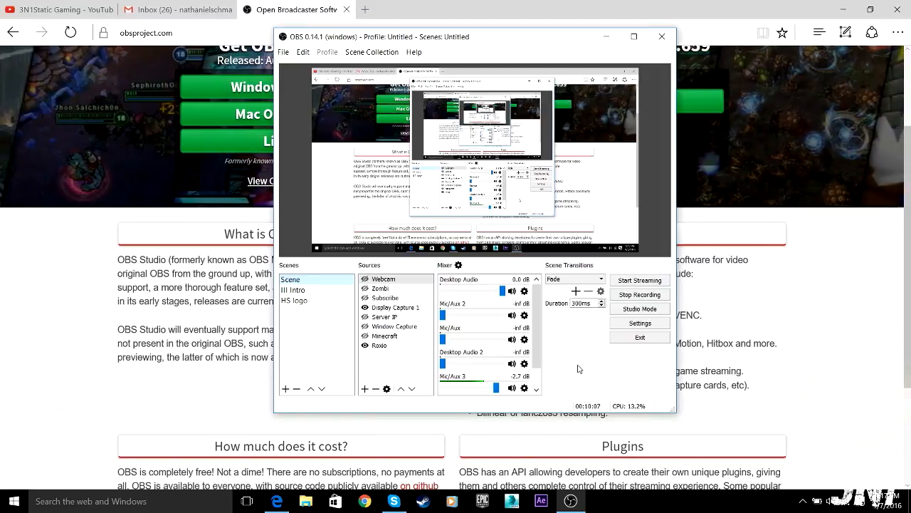
# Switch Studio Mode on and off again, and look through the Output, Audio and Video settings without changing anything
pyautogui.click(640, 308)
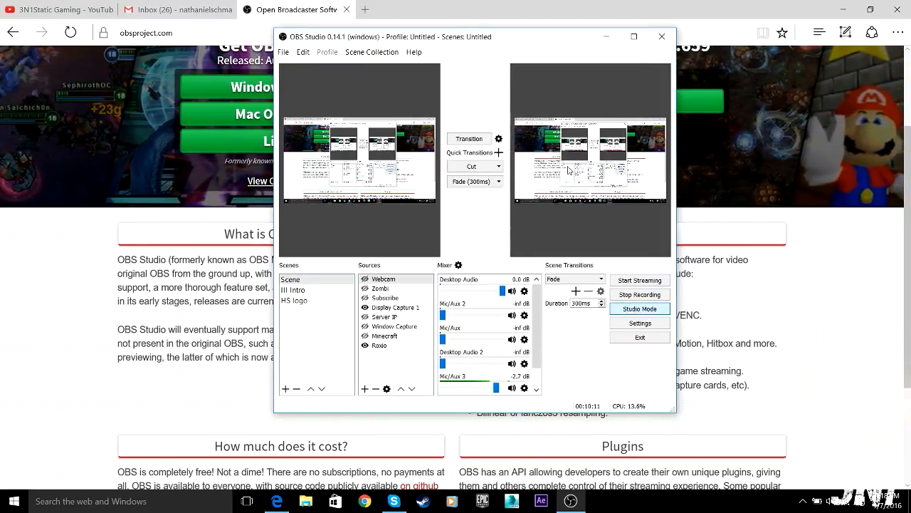
pyautogui.click(640, 309)
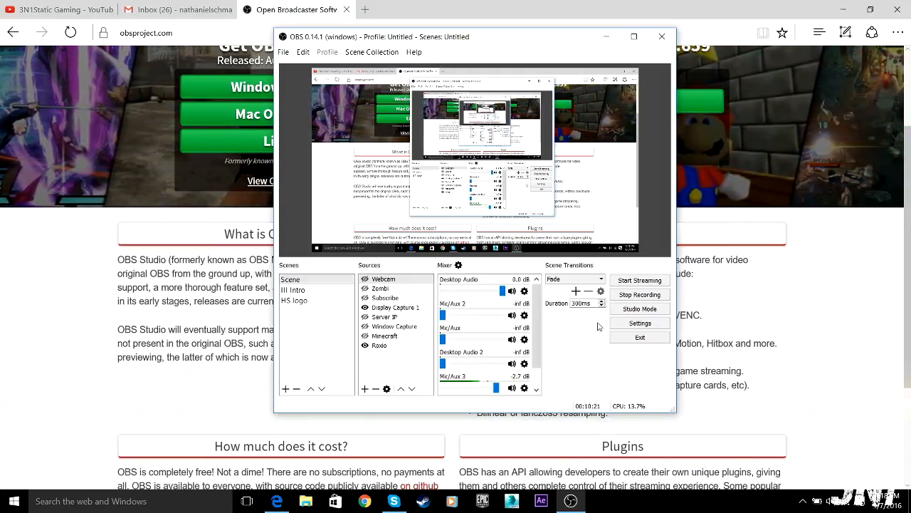
pyautogui.click(640, 323)
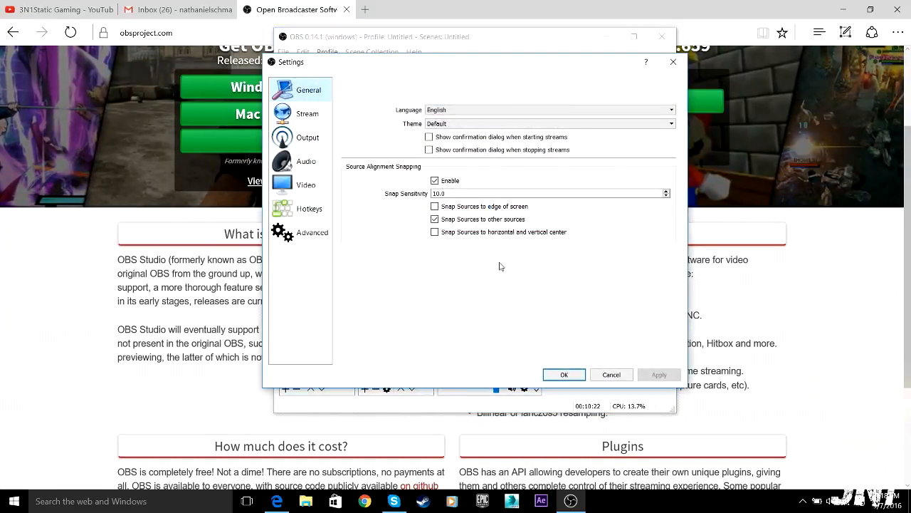
pyautogui.click(306, 161)
pyautogui.click(307, 137)
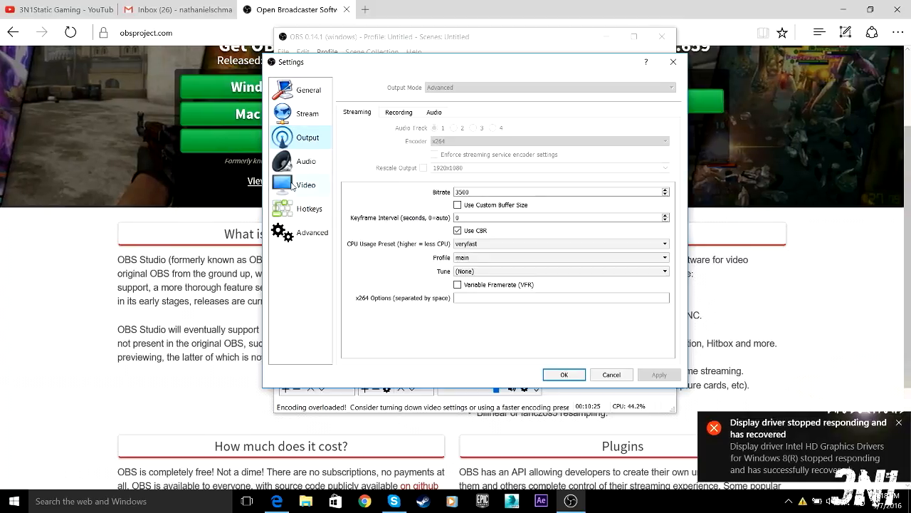
pyautogui.click(311, 163)
pyautogui.click(313, 180)
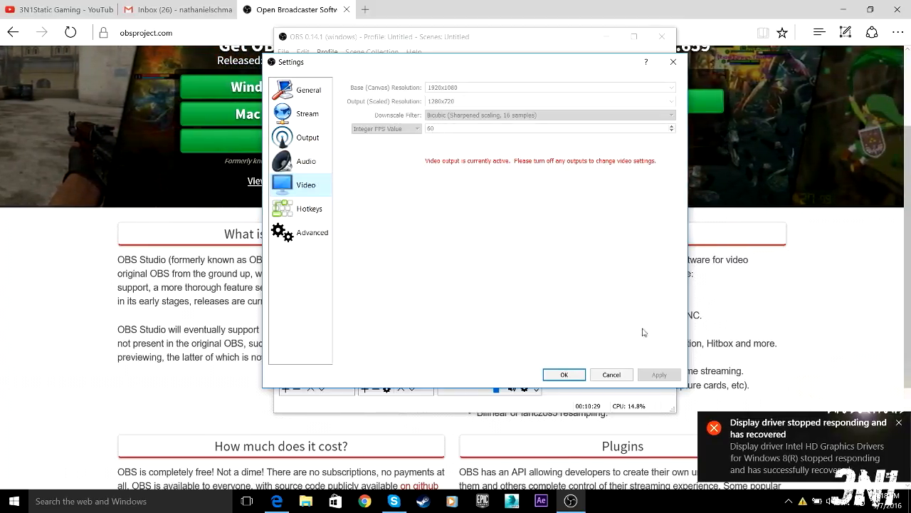
pyautogui.click(612, 375)
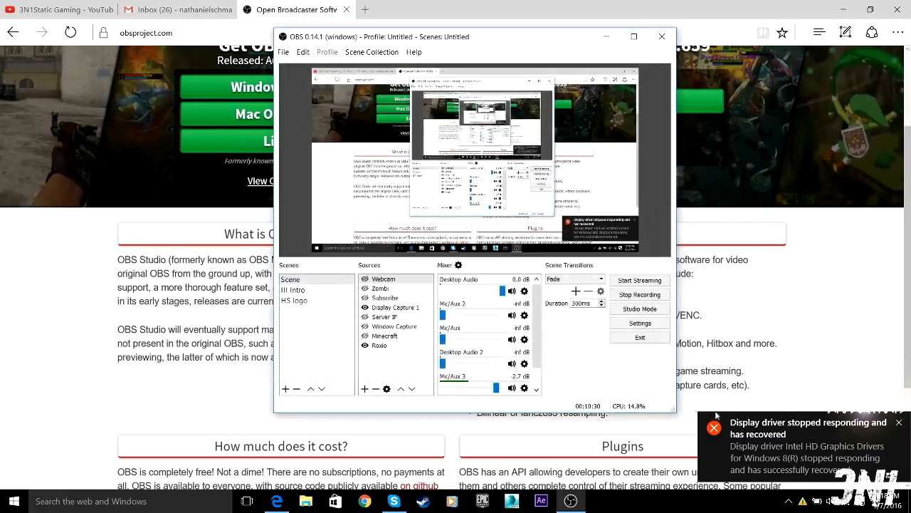
pyautogui.click(899, 426)
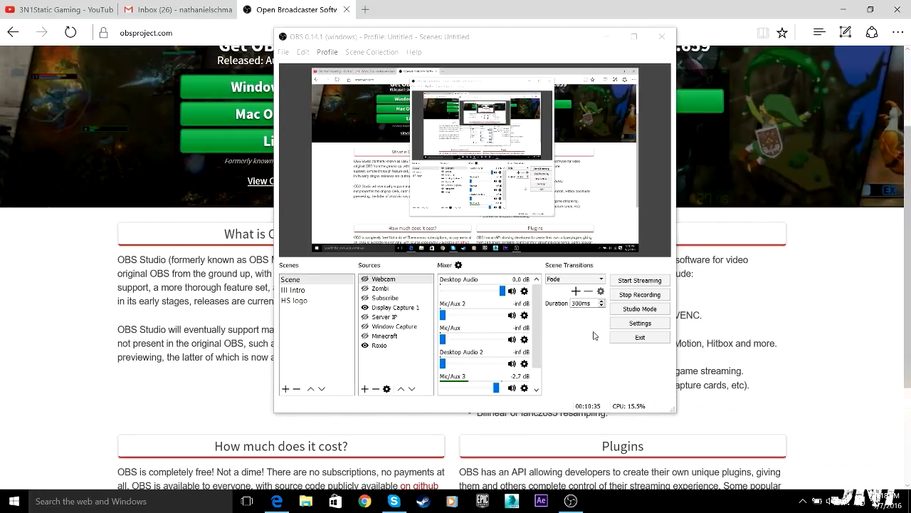
# Switch to the web browser and load the Google home page in the current tab
pyautogui.click(216, 25)
pyautogui.click(221, 32)
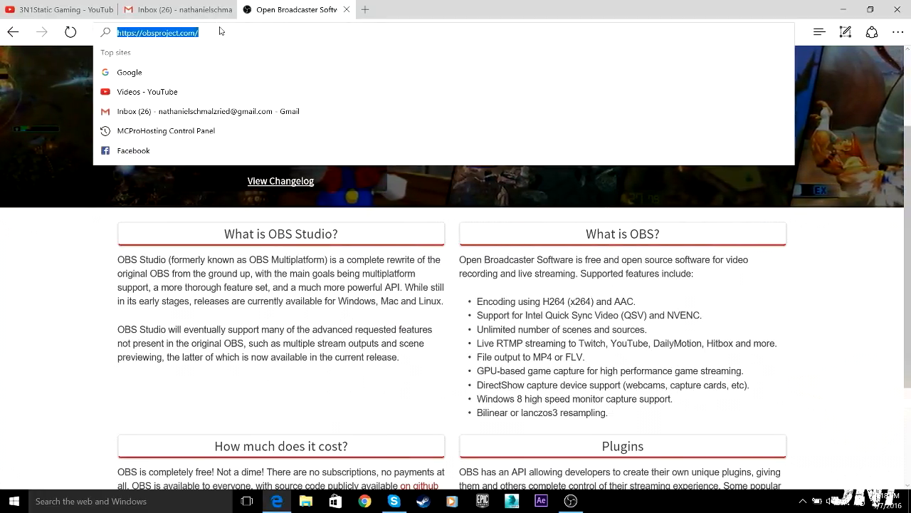
pyautogui.write('google')
pyautogui.press('Return')
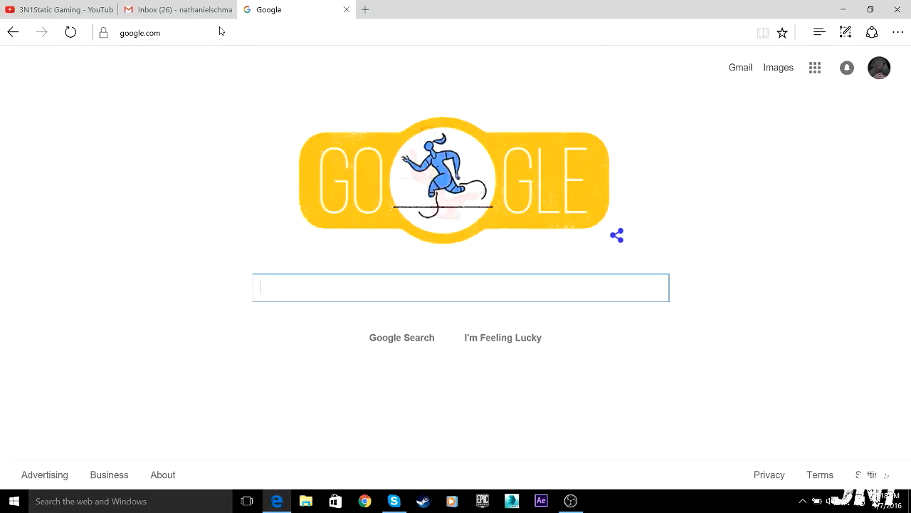
pyautogui.write('Xbox one DVR')
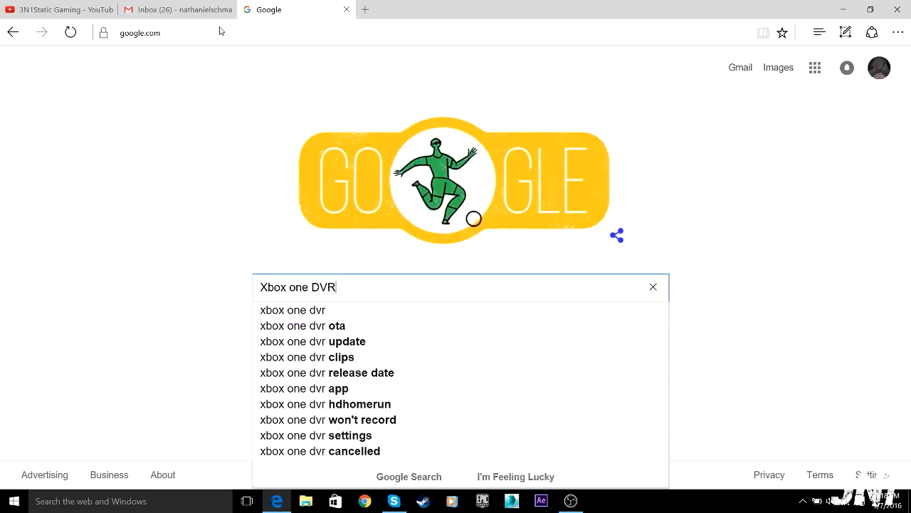
pyautogui.press('BackSpace')
pyautogui.press('BackSpace')
pyautogui.press('BackSpace')
pyautogui.press('BackSpace')
pyautogui.press('BackSpace')
pyautogui.press('BackSpace')
pyautogui.press('BackSpace')
pyautogui.press('BackSpace')
pyautogui.press('BackSpace')
pyautogui.press('BackSpace')
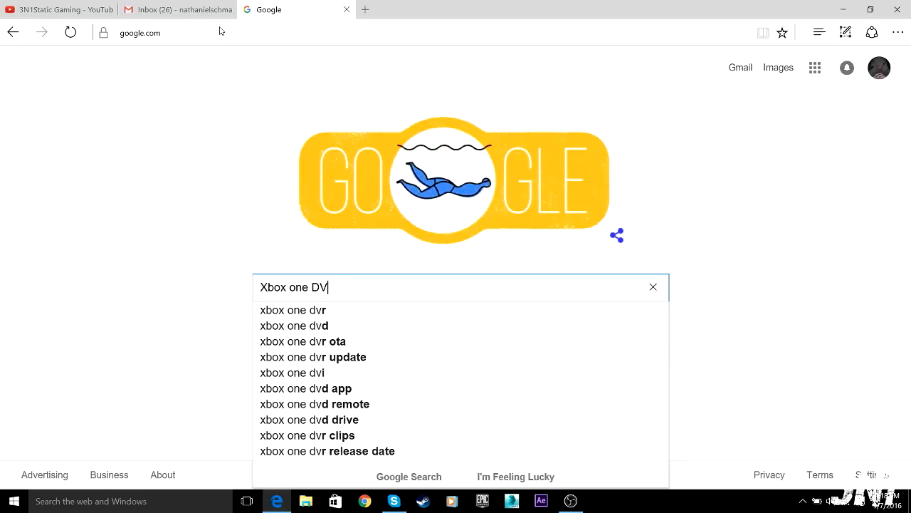
pyautogui.press('BackSpace')
pyautogui.press('BackSpace')
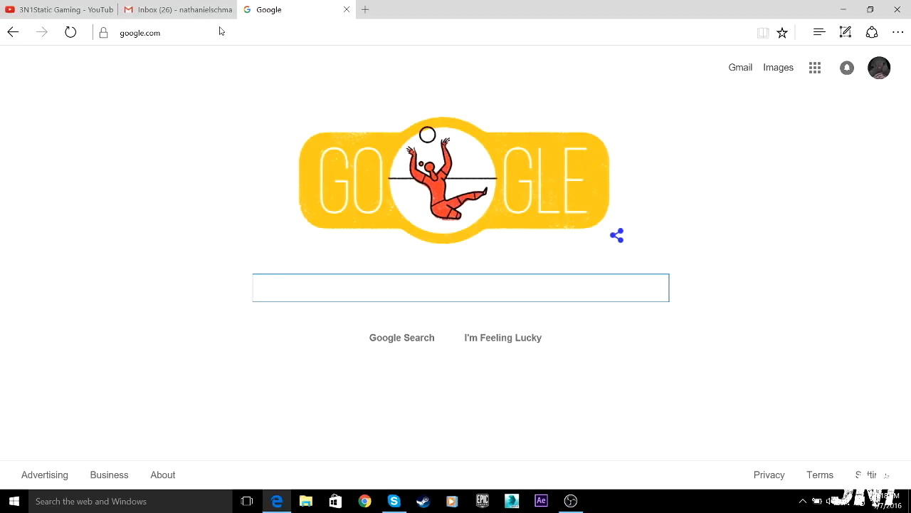
# Search Google for "Roxio HD Gaming Capture Pro" and open the Roxio Game Capture result from Roxio.com
pyautogui.write('Roxio HD Gaming Capt')
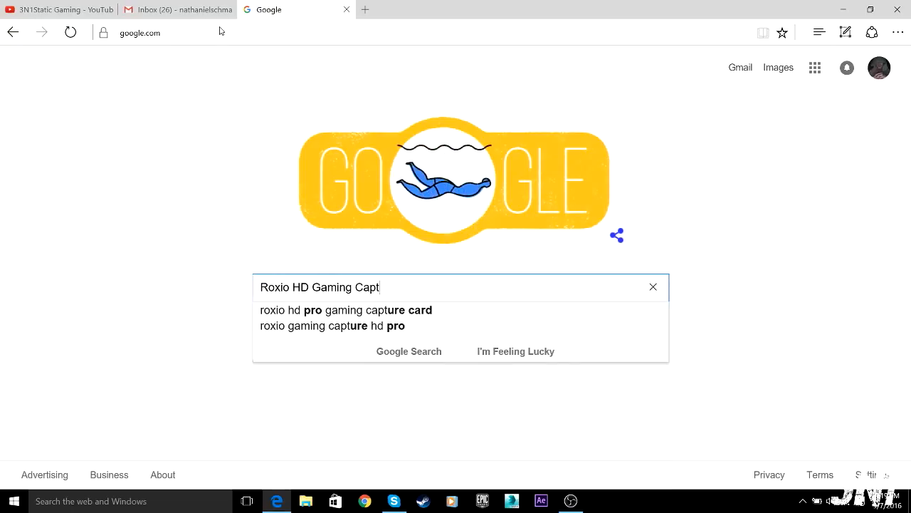
pyautogui.write('ure Pro')
pyautogui.press('Return')
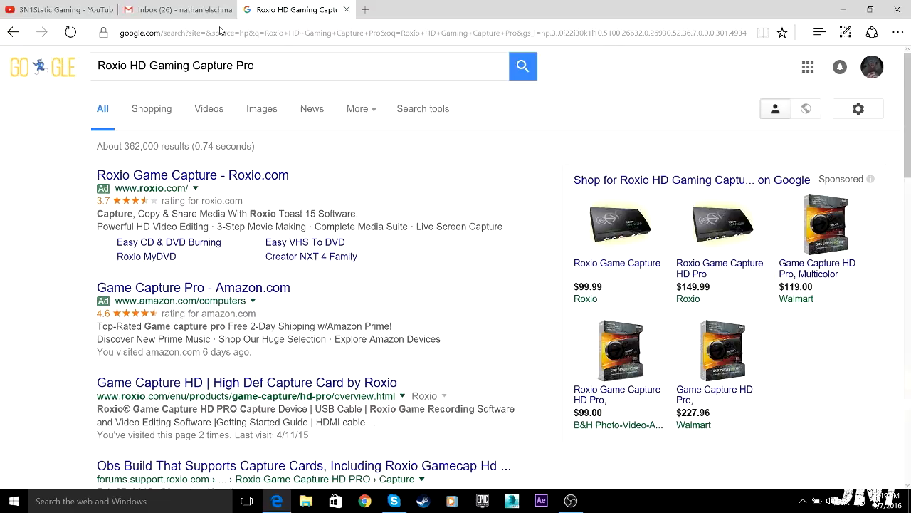
pyautogui.click(254, 177)
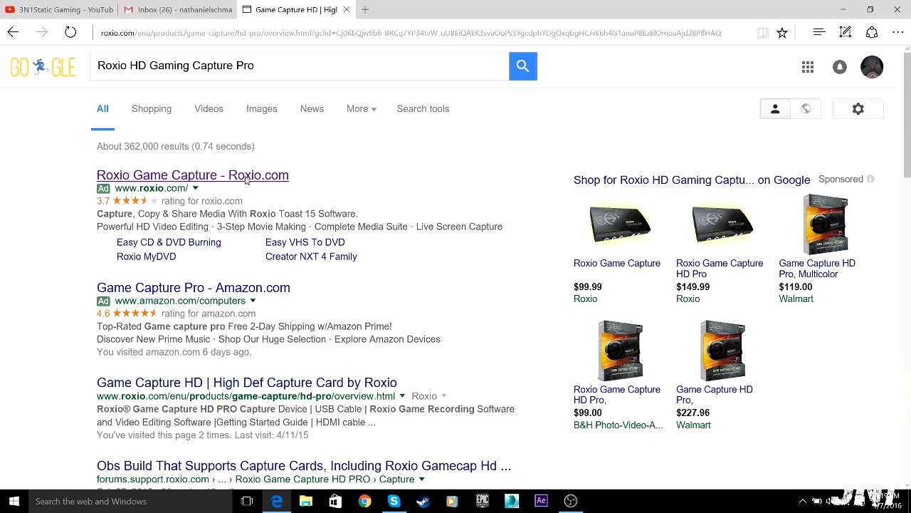
# Bring up OBS briefly, return to the browser and reload the Roxio page to view the Game Capture STANDARD and HD PRO devices
pyautogui.click(571, 500)
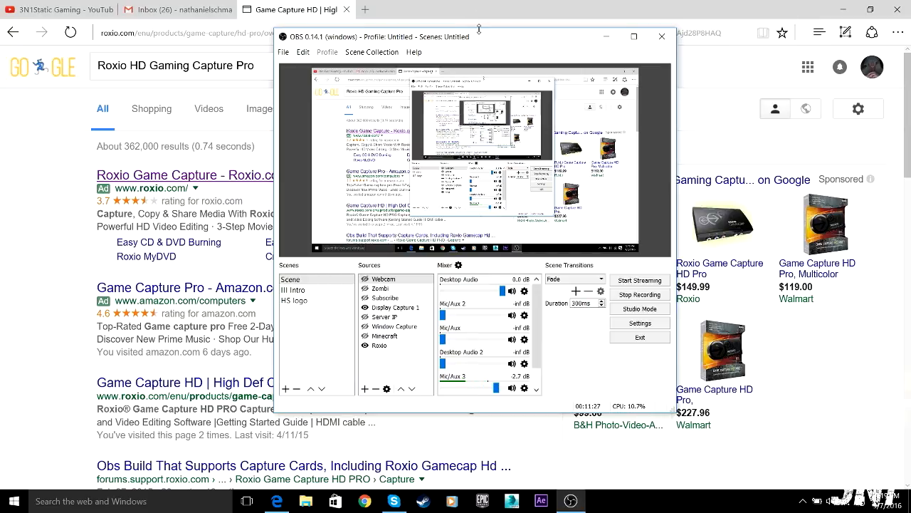
pyautogui.moveTo(480, 29); pyautogui.dragTo(658, 56)
pyautogui.click(320, 12)
pyautogui.click(312, 32)
pyautogui.press('Return')
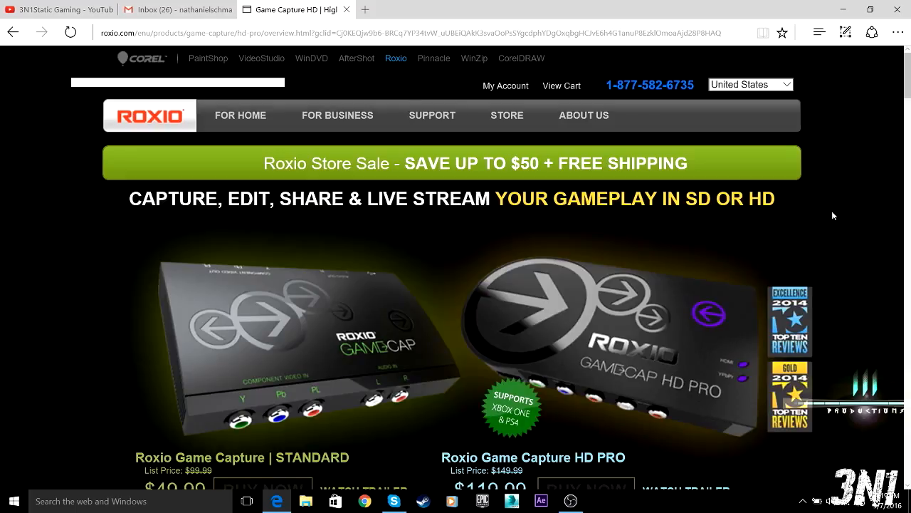
pyautogui.scroll(-2, 910, 105)
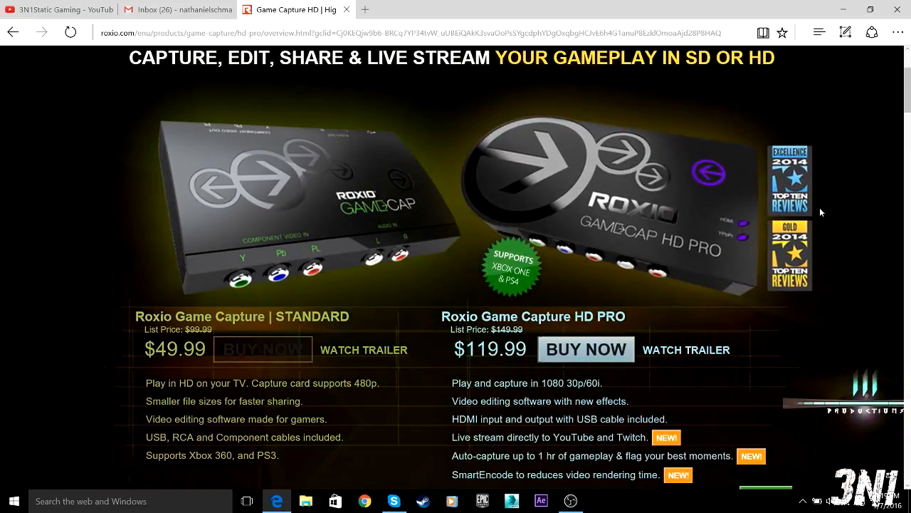
# Launch the Roxio Game Capture HD PRO desktop app, open its Capture window and reposition it on the desktop
pyautogui.click(139, 504)
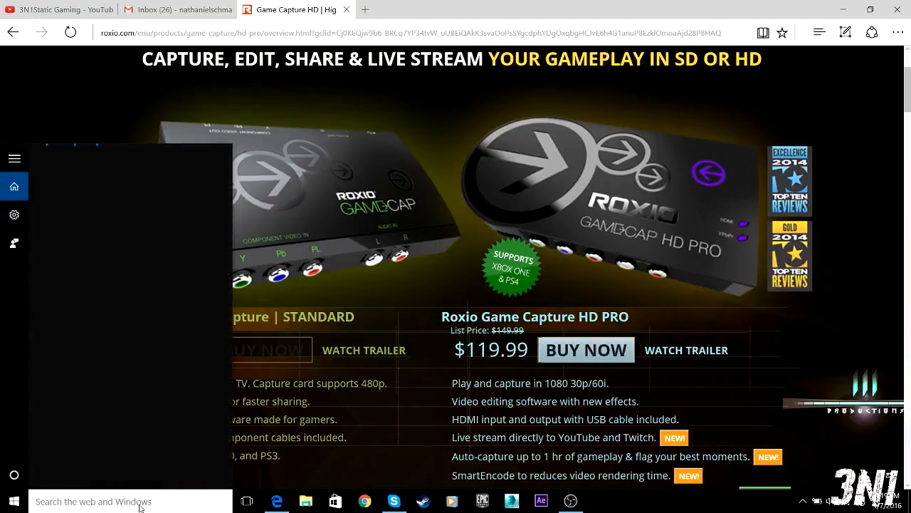
pyautogui.write('Ro')
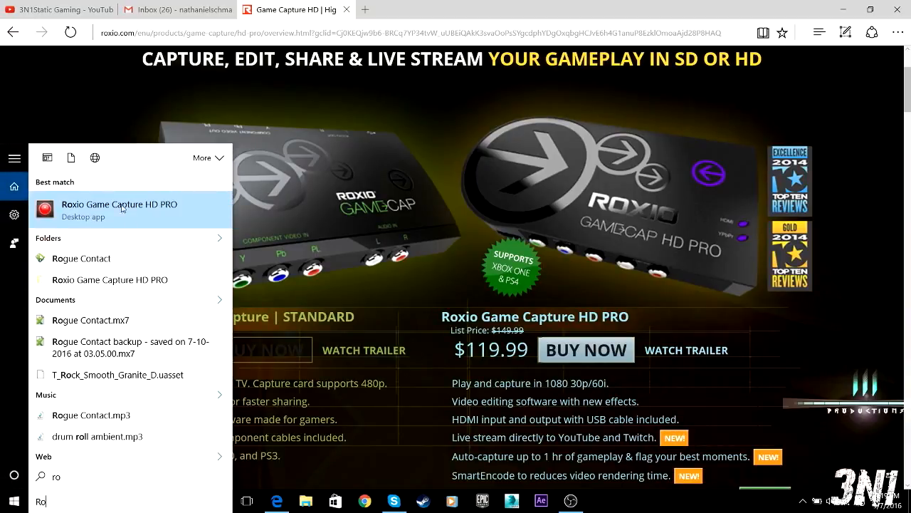
pyautogui.click(122, 207)
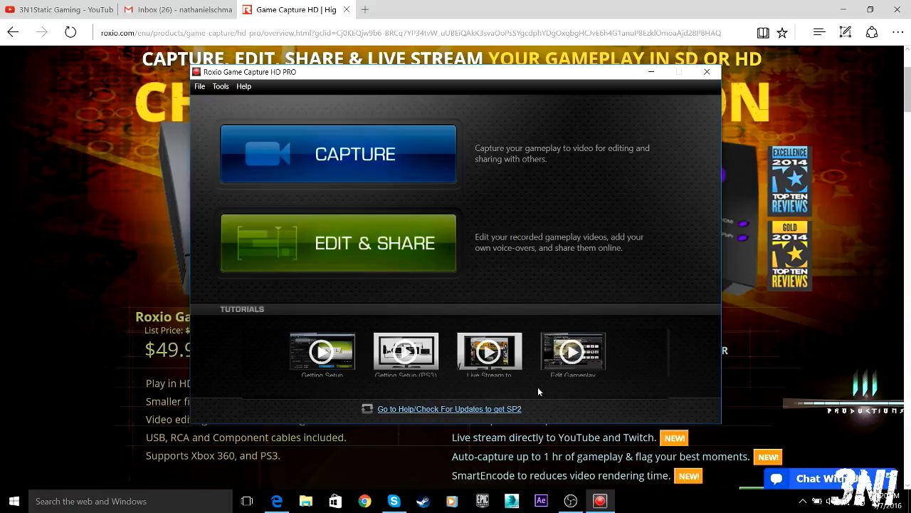
pyautogui.click(347, 162)
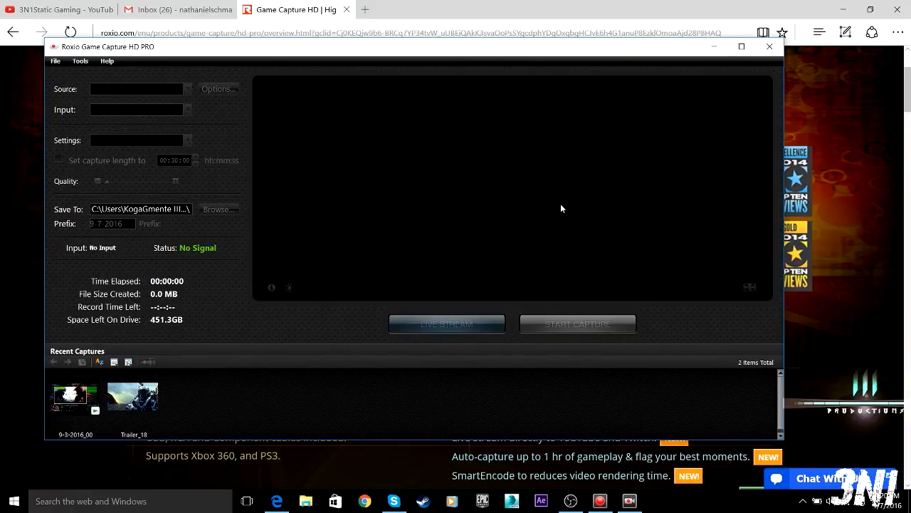
pyautogui.moveTo(375, 52); pyautogui.dragTo(423, 27)
# Preview the recent capture 9-3-2016_00 in a maximized window, and close the preview
pyautogui.doubleClick(135, 363)
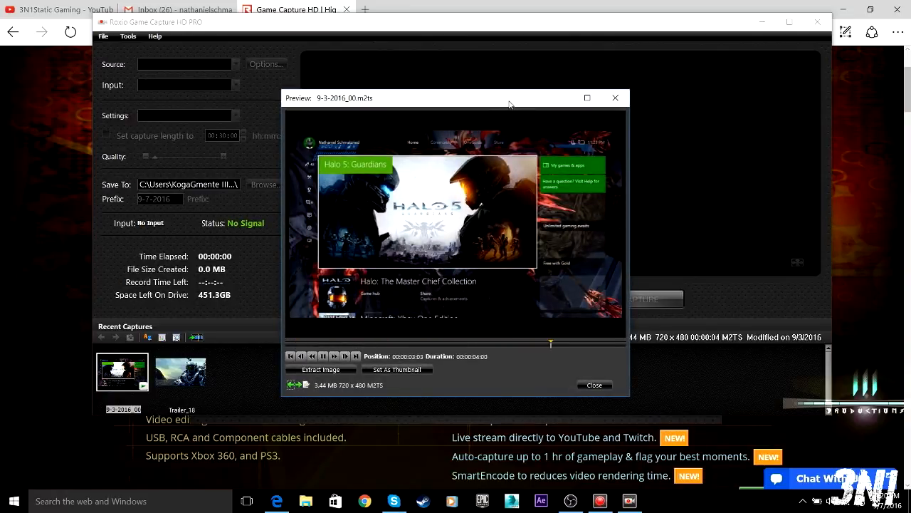
pyautogui.moveTo(510, 104); pyautogui.dragTo(496, 102)
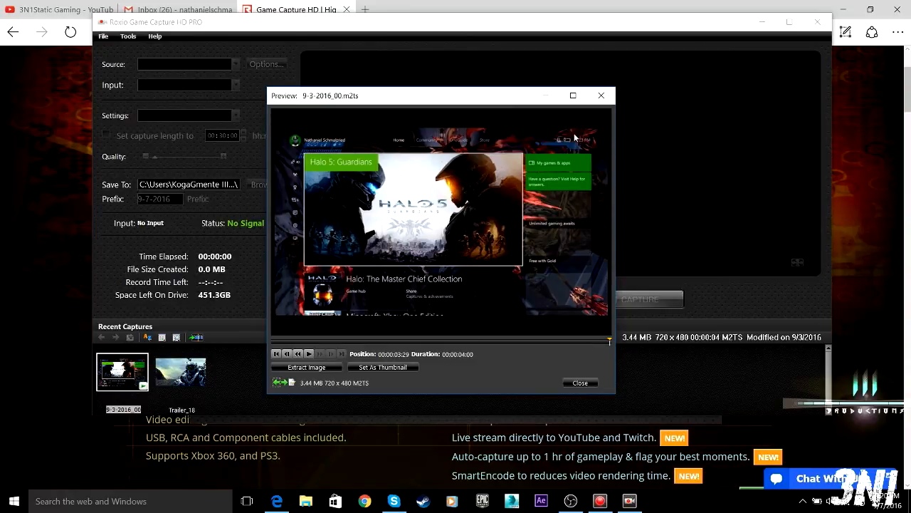
pyautogui.click(573, 95)
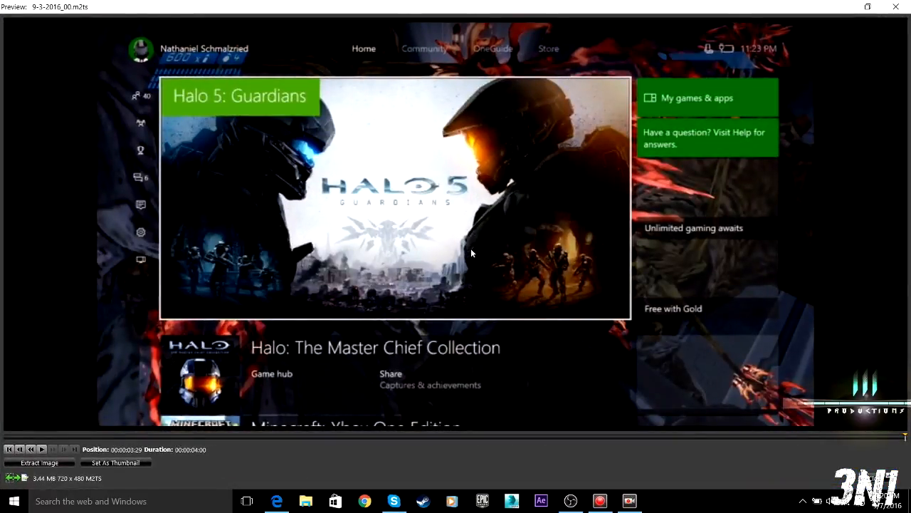
pyautogui.click(896, 7)
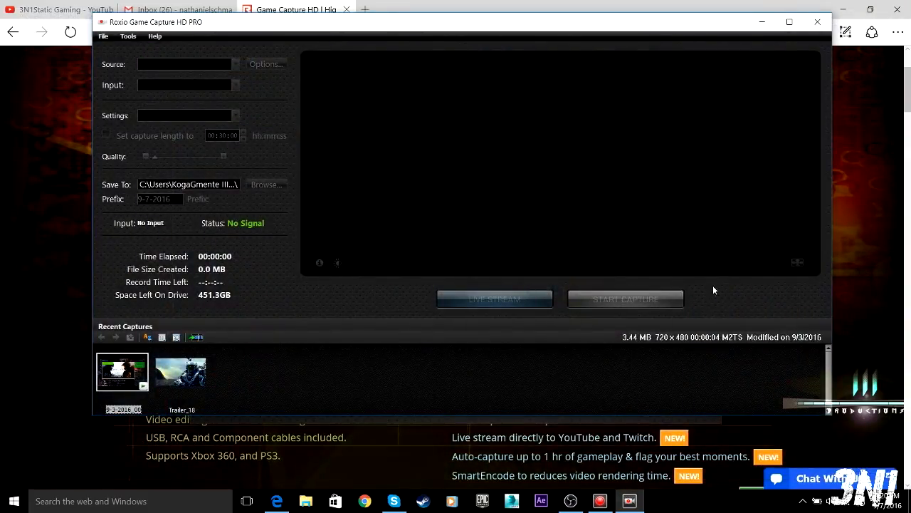
# Close both the Roxio Game Capture HD PRO start window and its Capture window to return to the product page
pyautogui.moveTo(662, 31); pyautogui.dragTo(668, 93)
pyautogui.click(626, 77)
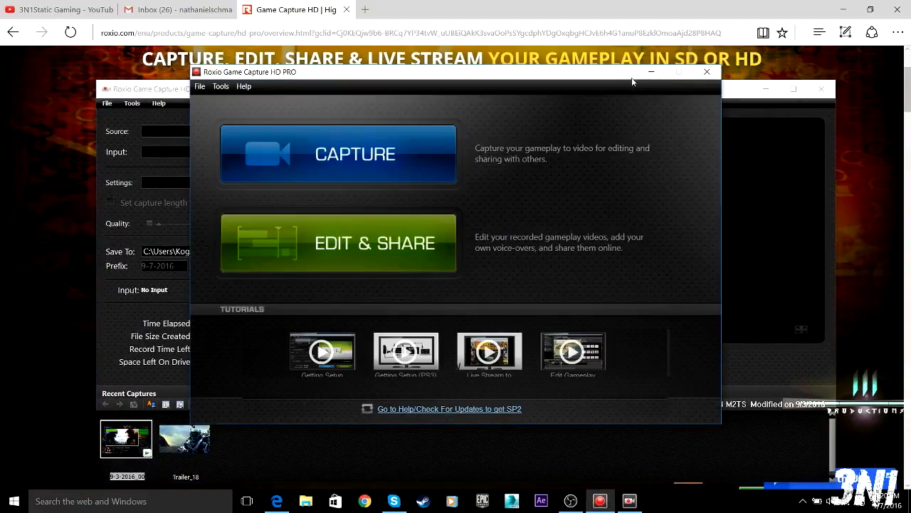
pyautogui.click(707, 72)
pyautogui.moveTo(673, 89); pyautogui.dragTo(668, 118)
pyautogui.click(827, 113)
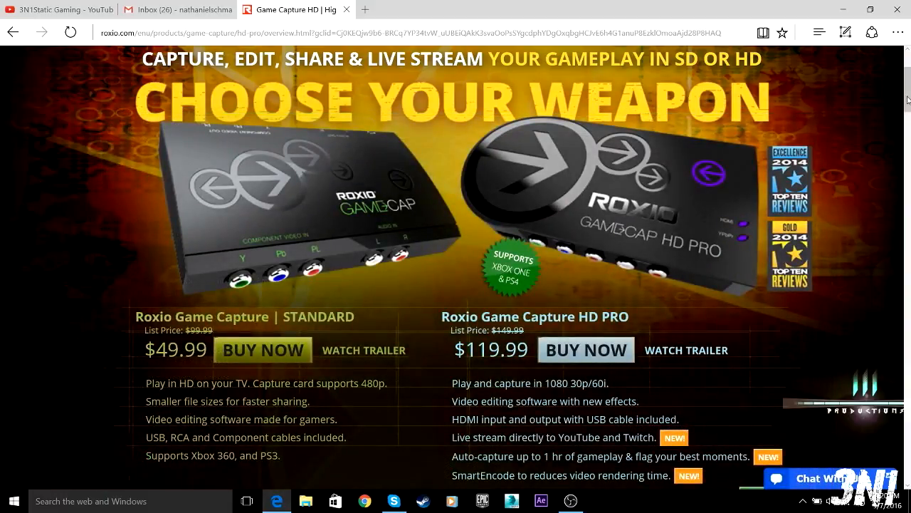
# Look through the Roxio product page's price and feature lists, HD PRO overview and console setup diagrams
pyautogui.scroll(-2, 908, 112)
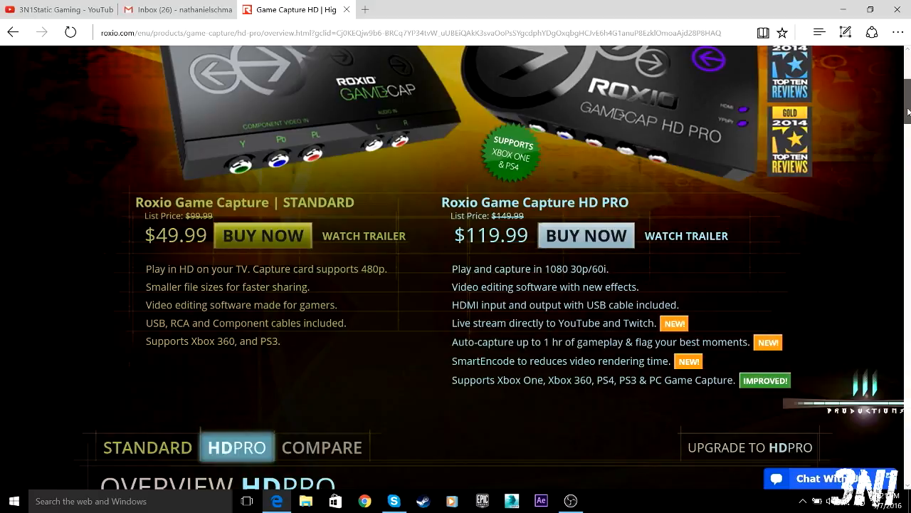
pyautogui.scroll(-1, 908, 112)
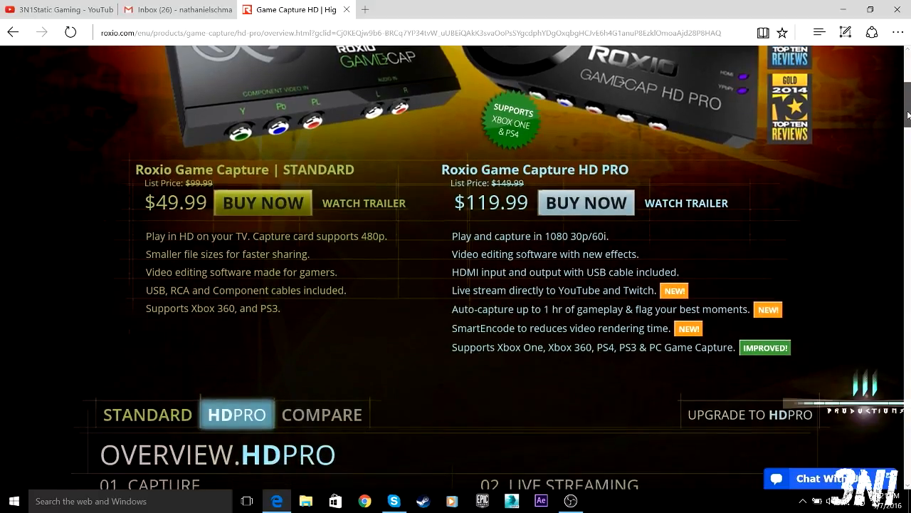
pyautogui.moveTo(908, 112); pyautogui.dragTo(890, 273)
pyautogui.scroll(-3, 887, 292)
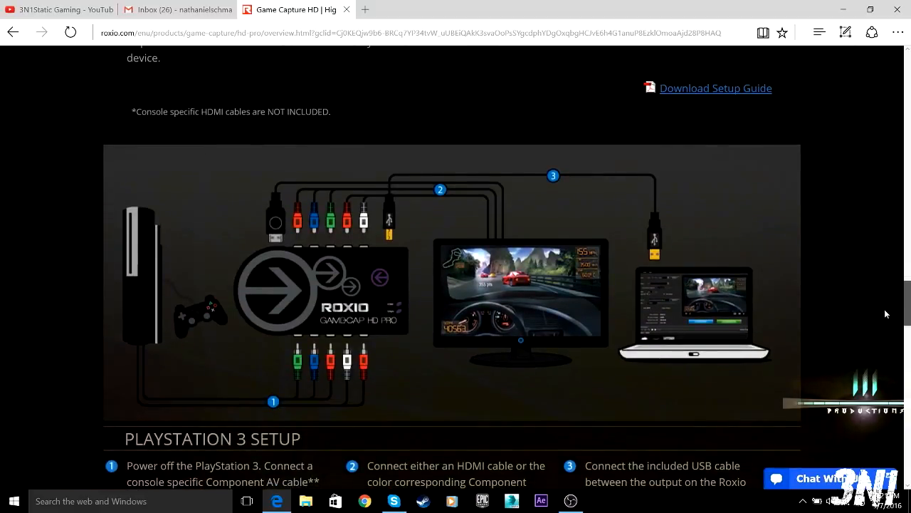
pyautogui.scroll(10, 886, 313)
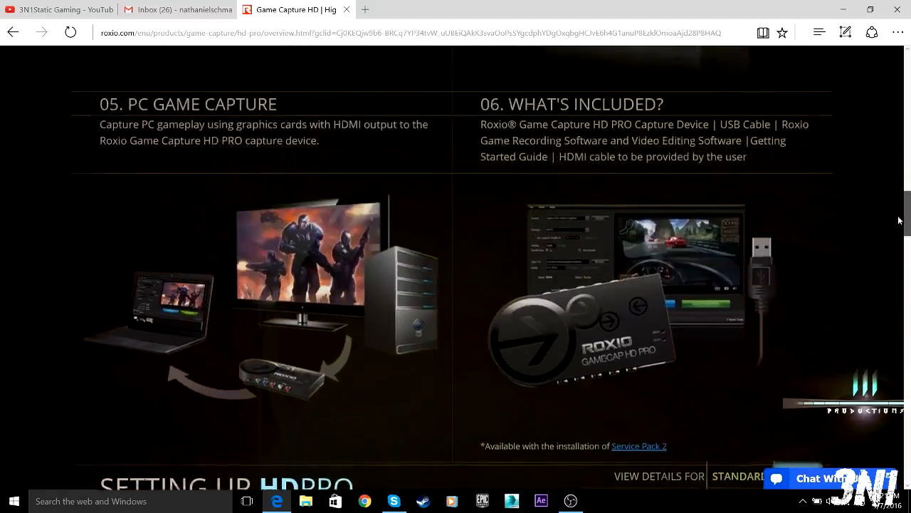
# Return to the top of the Roxio page, switch to OBS and add a Video Capture Device source named Xboxon
pyautogui.moveTo(899, 221); pyautogui.dragTo(906, 76)
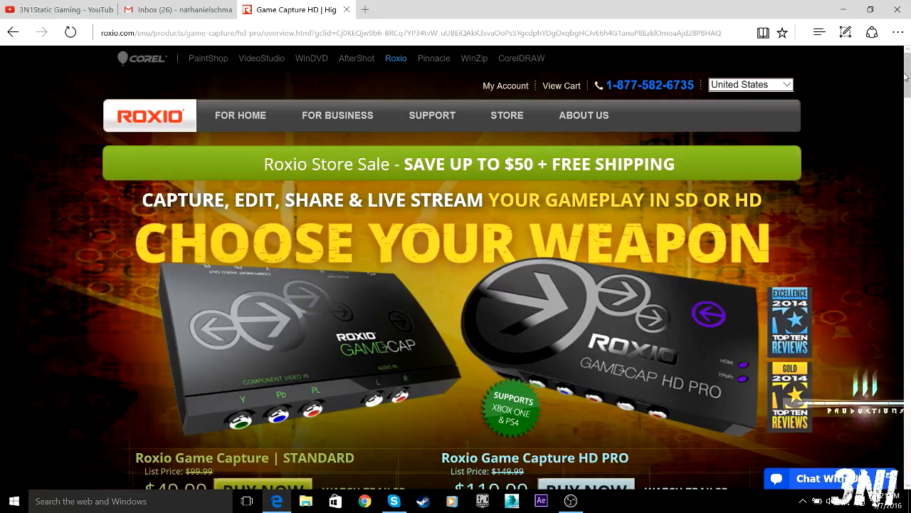
pyautogui.click(578, 500)
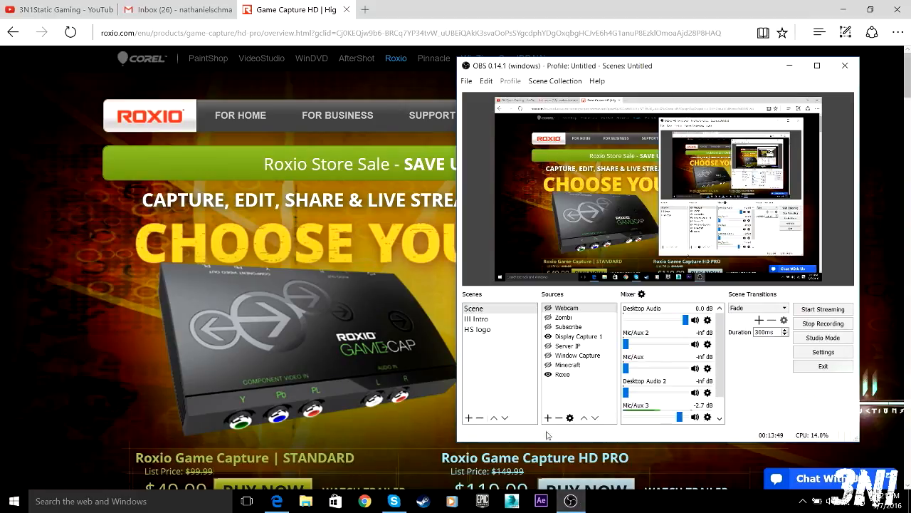
pyautogui.rightClick(563, 398)
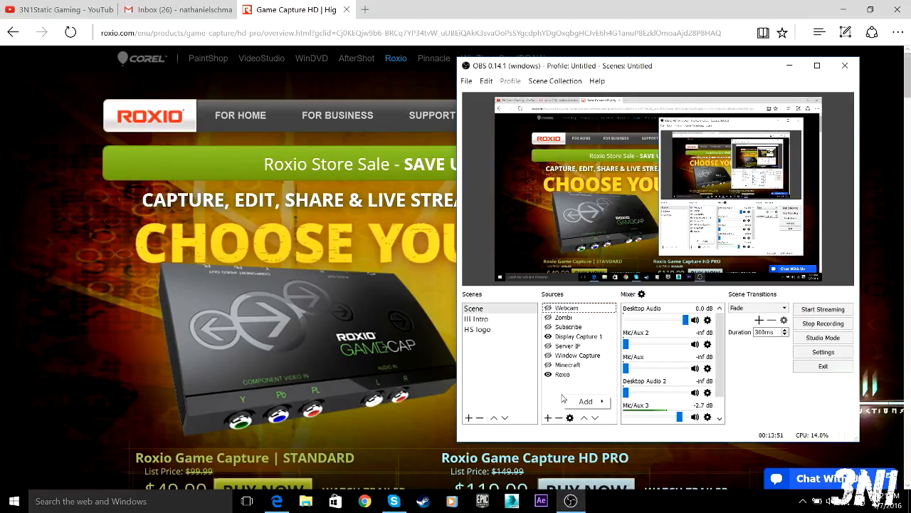
pyautogui.moveTo(585, 401)
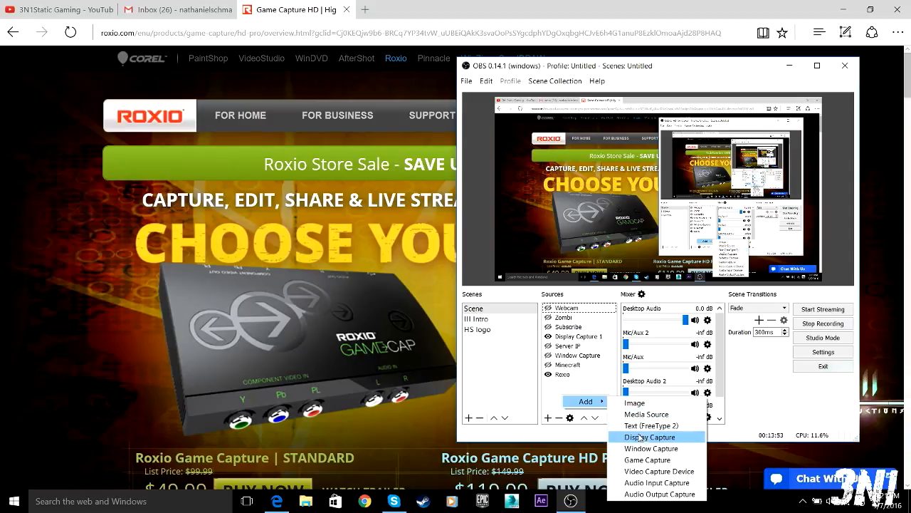
pyautogui.click(659, 472)
pyautogui.write('Xboxon')
pyautogui.press('Return')
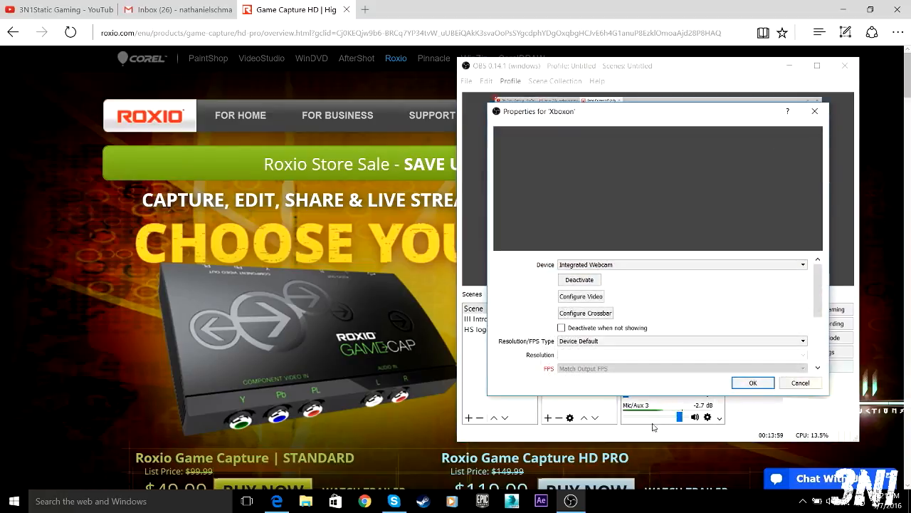
# Check the devices available for the Xboxon source, keep Integrated Webcam, and accept the source properties
pyautogui.click(630, 264)
pyautogui.click(628, 268)
pyautogui.click(628, 266)
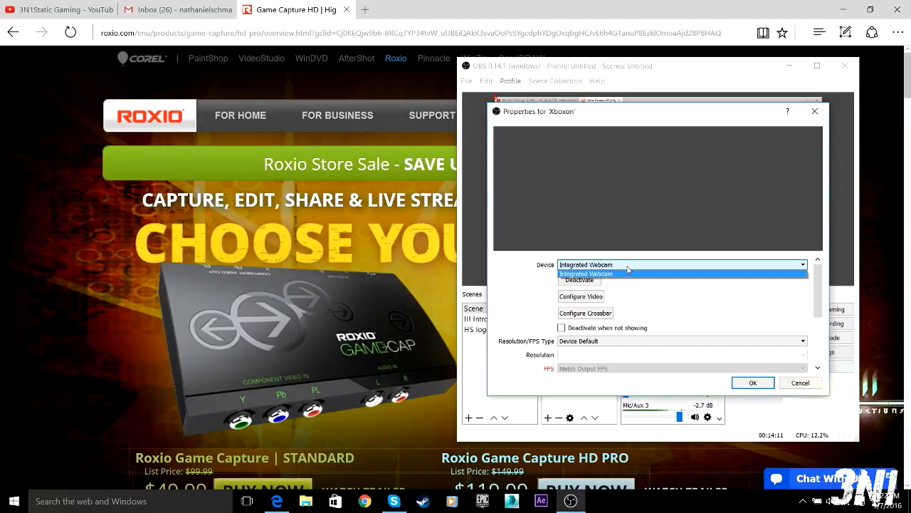
pyautogui.click(627, 270)
pyautogui.click(148, 502)
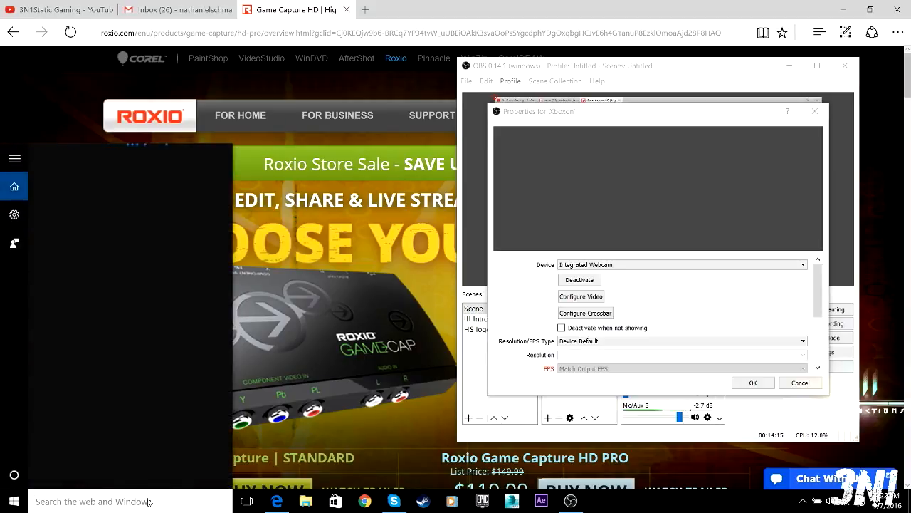
pyautogui.click(684, 309)
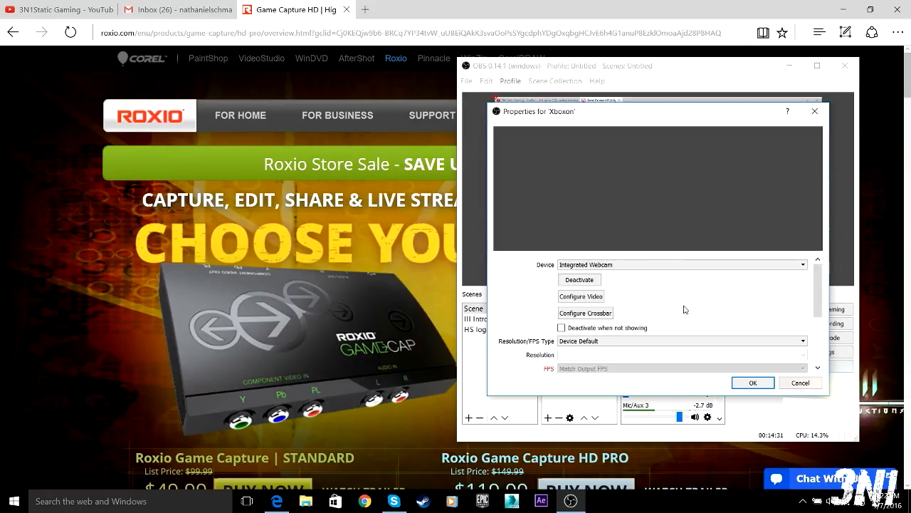
pyautogui.click(686, 269)
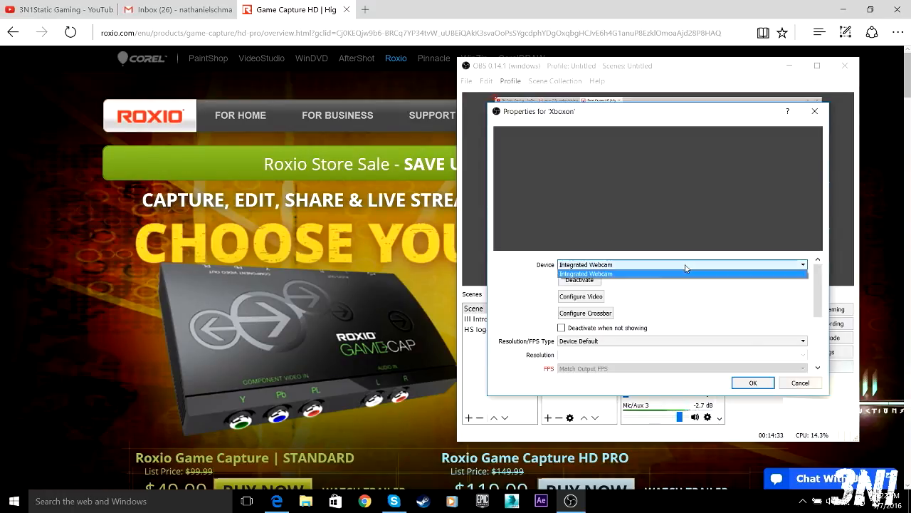
pyautogui.click(669, 302)
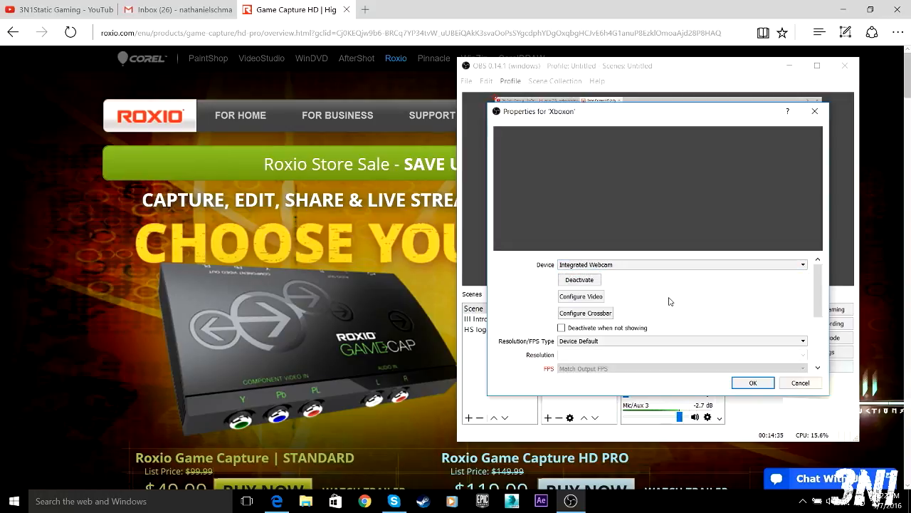
pyautogui.moveTo(613, 118)
pyautogui.mouseDown()
pyautogui.moveTo(683, 100)
pyautogui.moveTo(620, 107)
pyautogui.mouseUp()
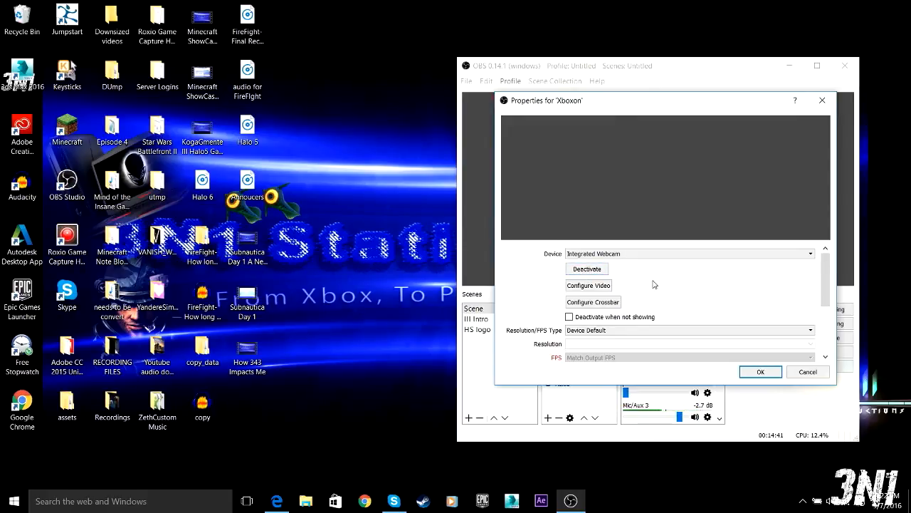
pyautogui.click(754, 370)
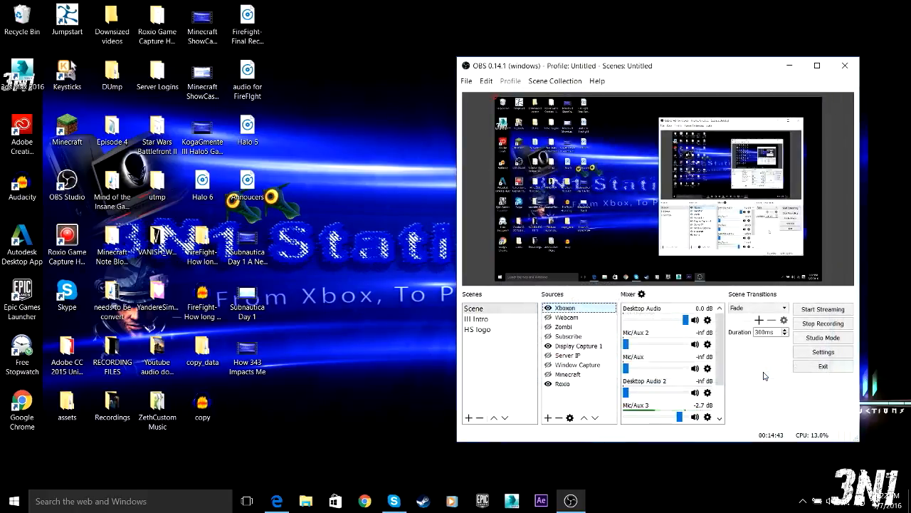
# Select the Roxio source and examine the Roxio and Xboxon audio channels in the mixer
pyautogui.click(574, 385)
pyautogui.moveTo(720, 381); pyautogui.dragTo(719, 408)
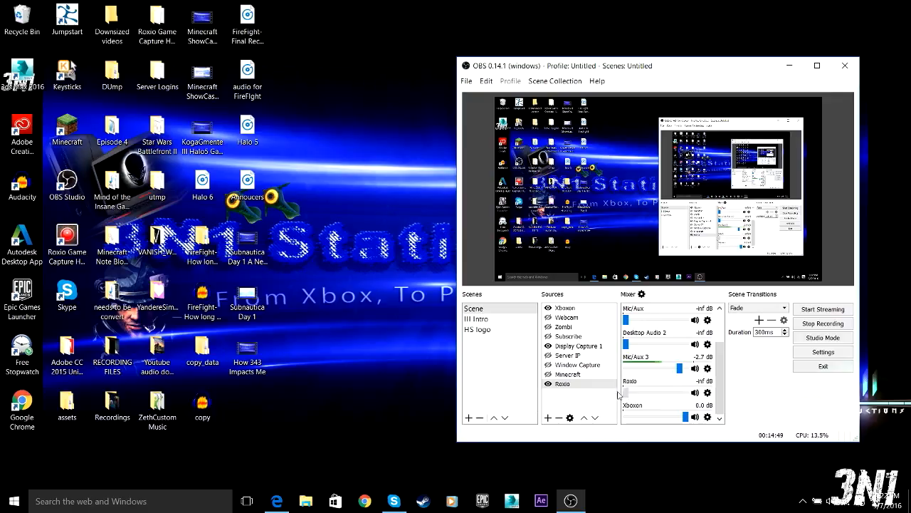
pyautogui.scroll(5, 684, 378)
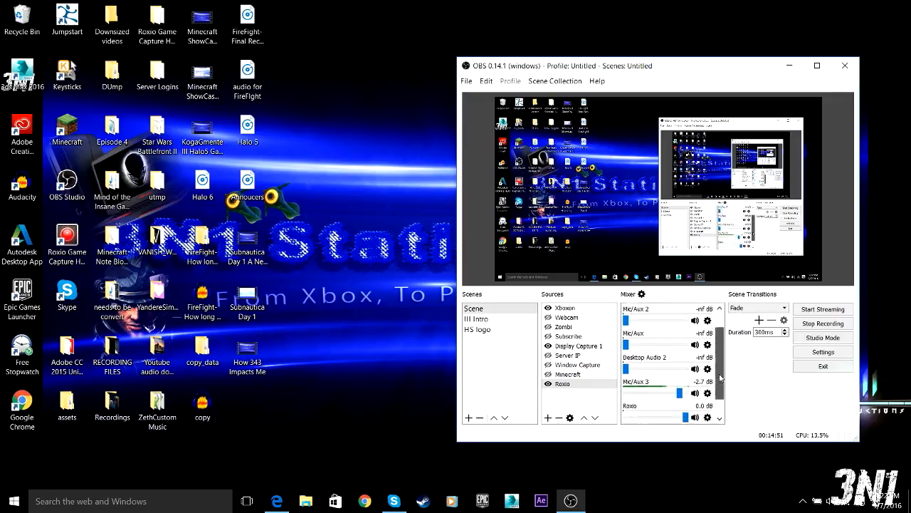
# Remove the Xboxon source from the scene and confirm the removal
pyautogui.click(559, 310)
pyautogui.rightClick(559, 311)
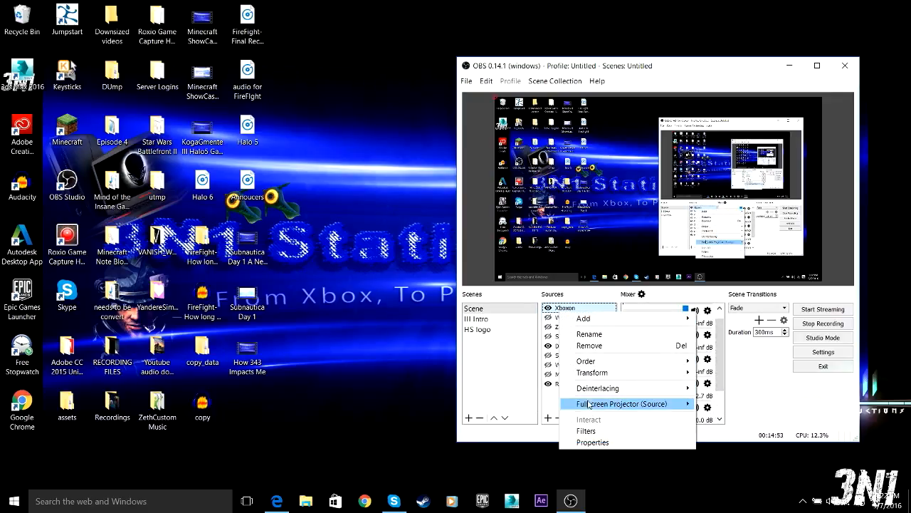
pyautogui.click(591, 346)
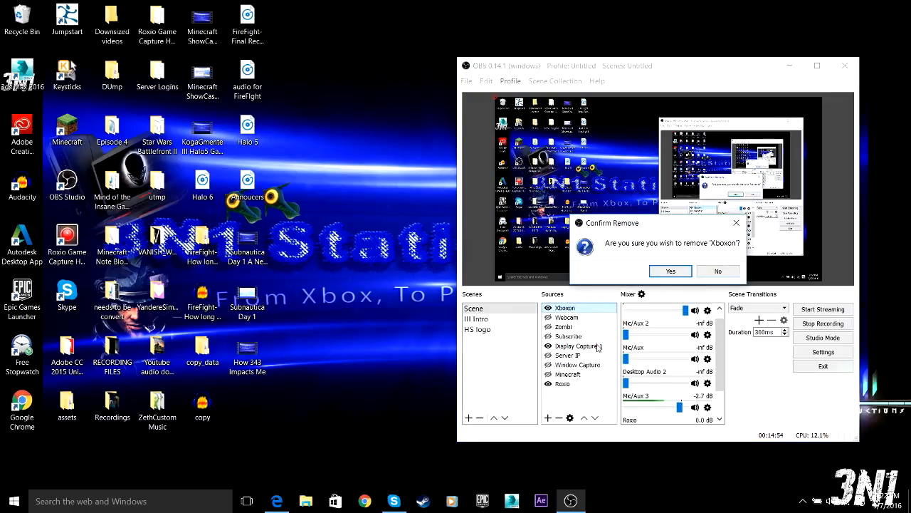
pyautogui.click(669, 274)
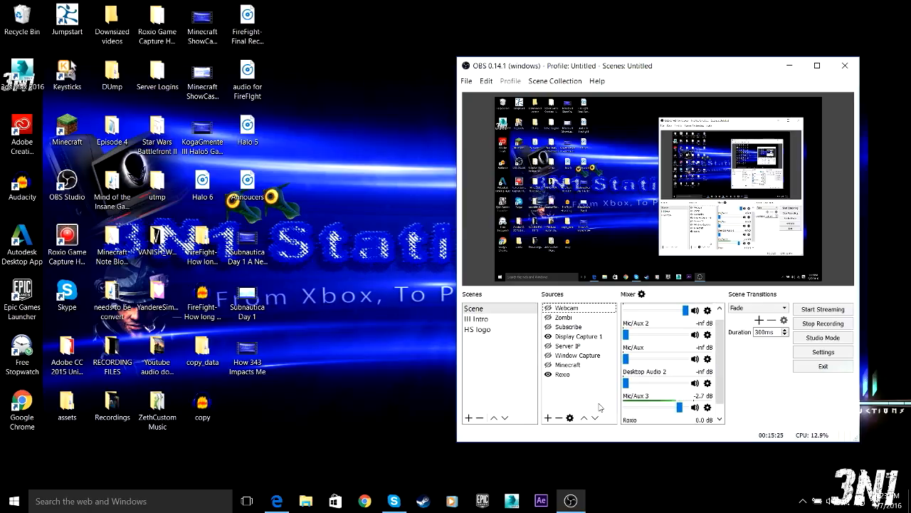
# Review the resolution and FPS options in the OBS video settings, and close the settings
pyautogui.click(811, 352)
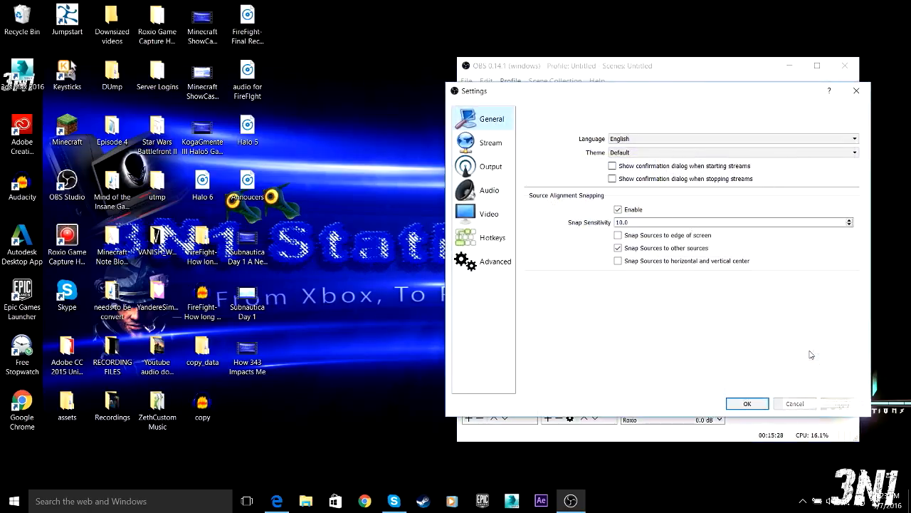
pyautogui.click(491, 190)
pyautogui.click(489, 212)
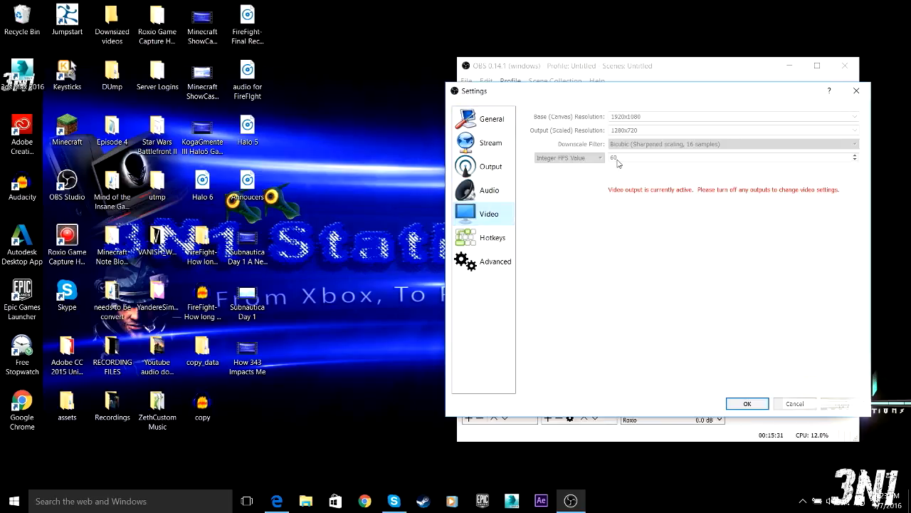
pyautogui.click(856, 91)
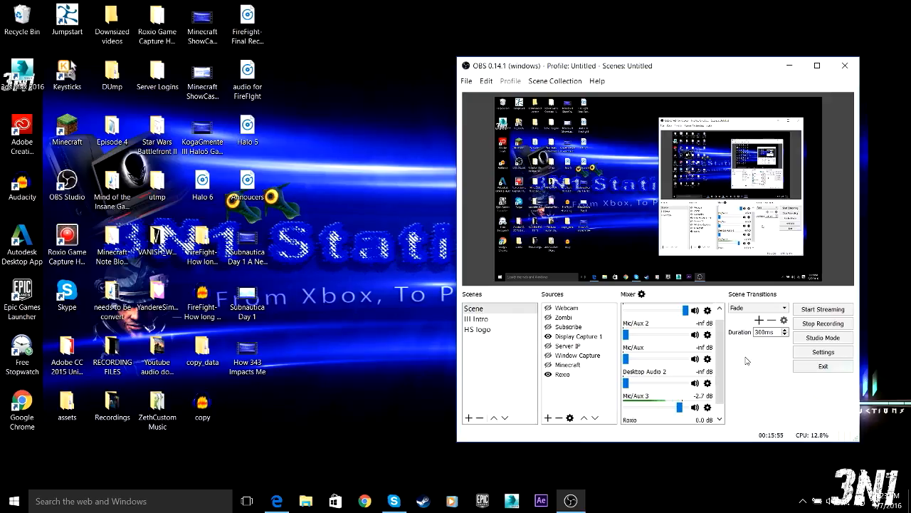
# Review the desktop and microphone device choices in the OBS audio settings, and close the settings
pyautogui.click(821, 356)
pyautogui.click(489, 190)
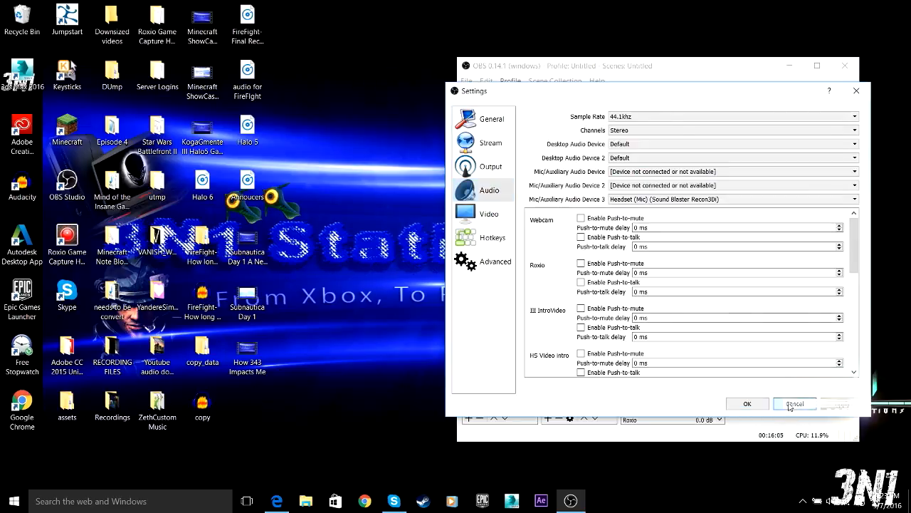
pyautogui.click(758, 404)
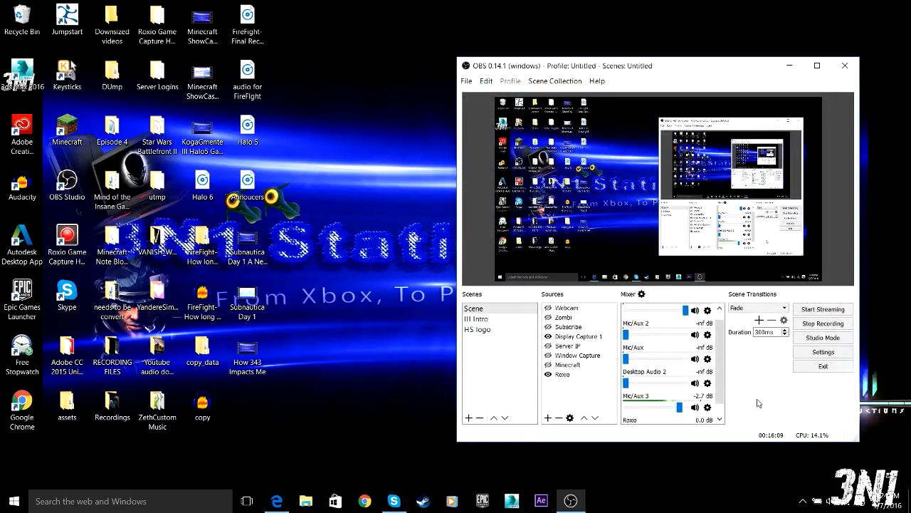
# Move the OBS window clear of the desktop shortcuts and select the Audacity shortcut
pyautogui.moveTo(667, 66); pyautogui.dragTo(715, 12)
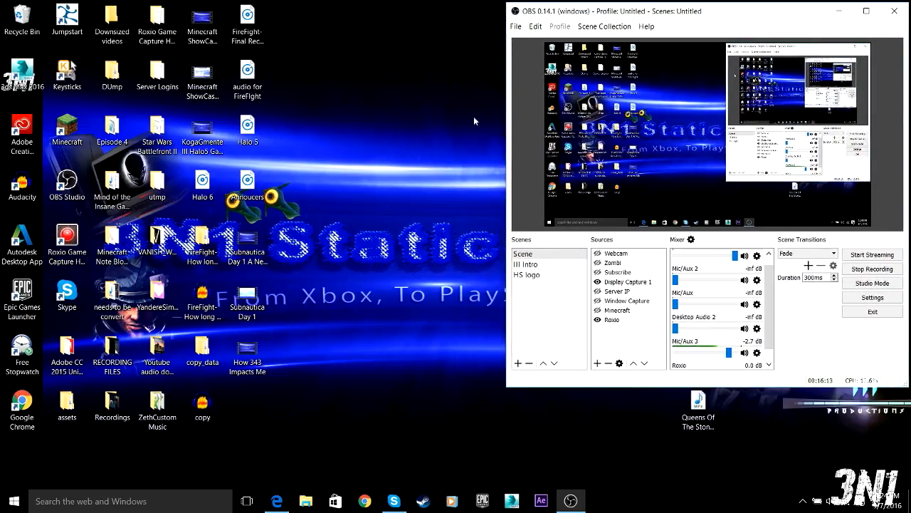
pyautogui.click(18, 193)
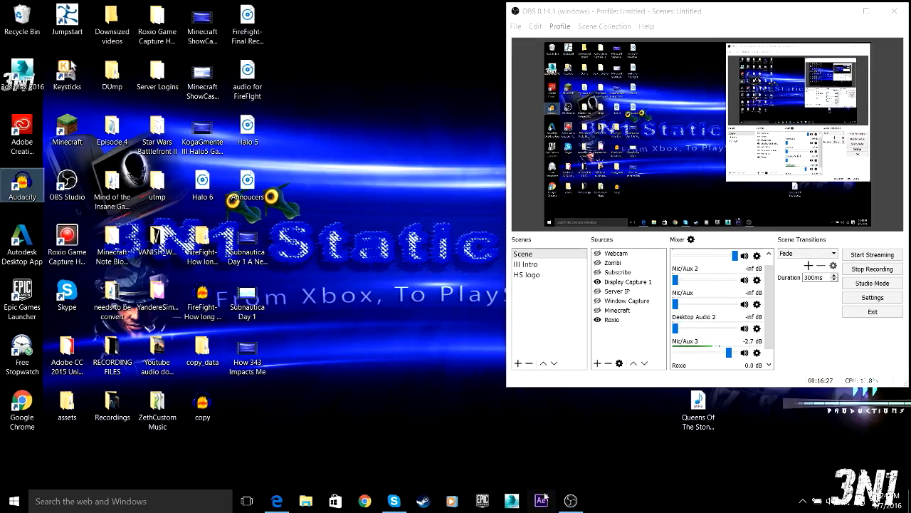
# Switch to Edge, close the Roxio product page and open the Video Manager of the 3N1Static Gaming YouTube channel
pyautogui.click(284, 503)
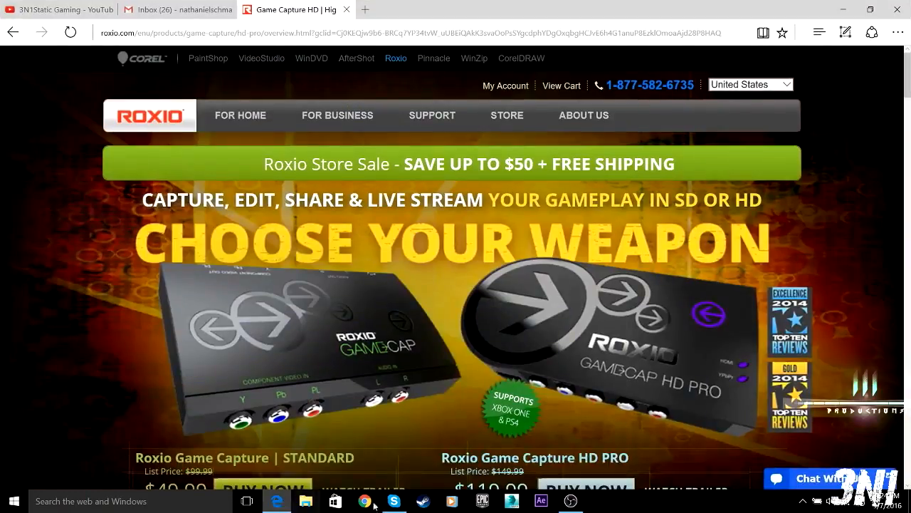
pyautogui.click(347, 9)
pyautogui.click(73, 7)
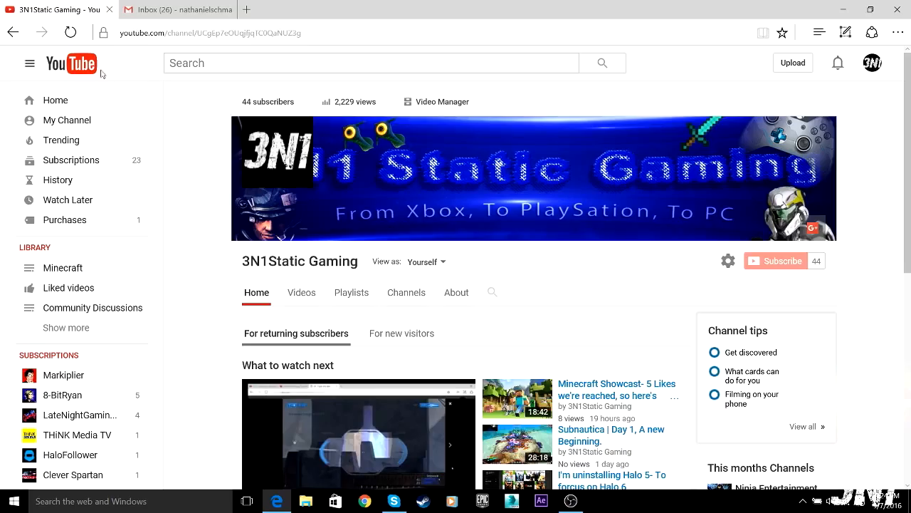
pyautogui.click(448, 105)
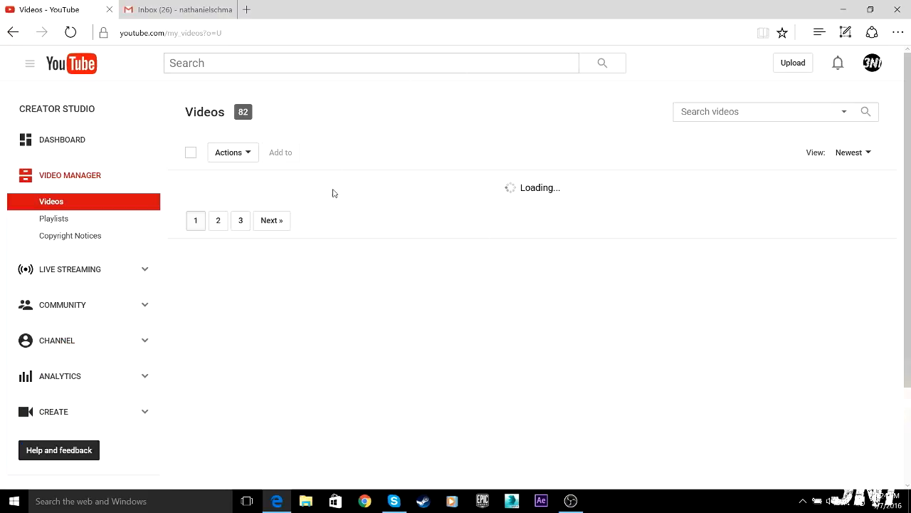
# Open the copyright notice of the Forge Creations video and examine the details of its music claim
pyautogui.moveTo(908, 118); pyautogui.dragTo(909, 459)
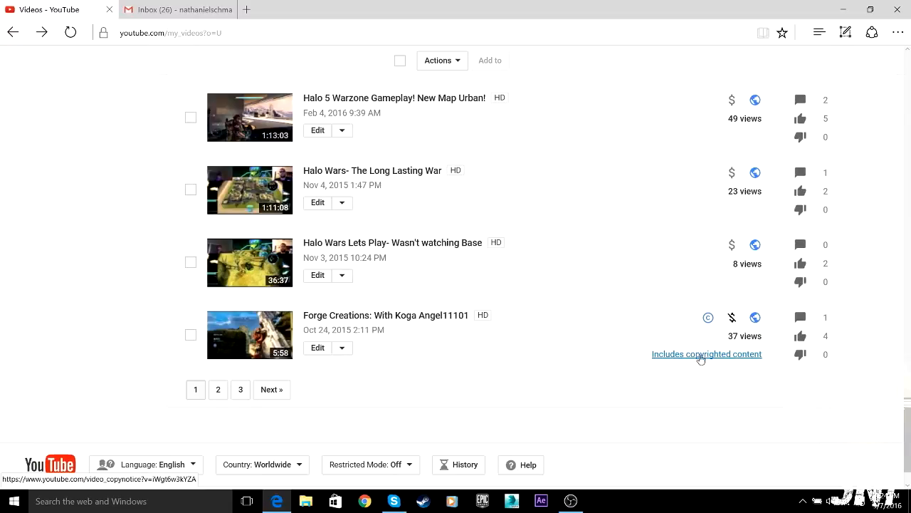
pyautogui.click(739, 355)
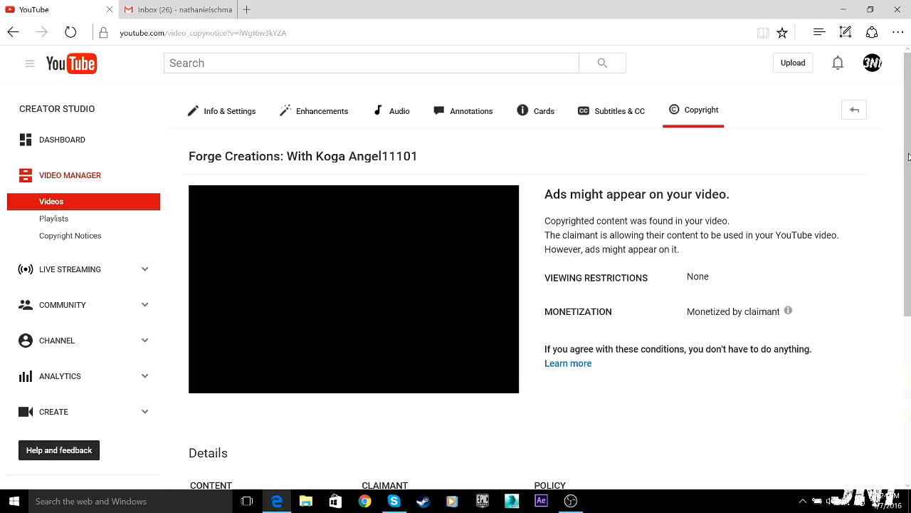
pyautogui.scroll(-4, 909, 156)
pyautogui.scroll(1, 356, 64)
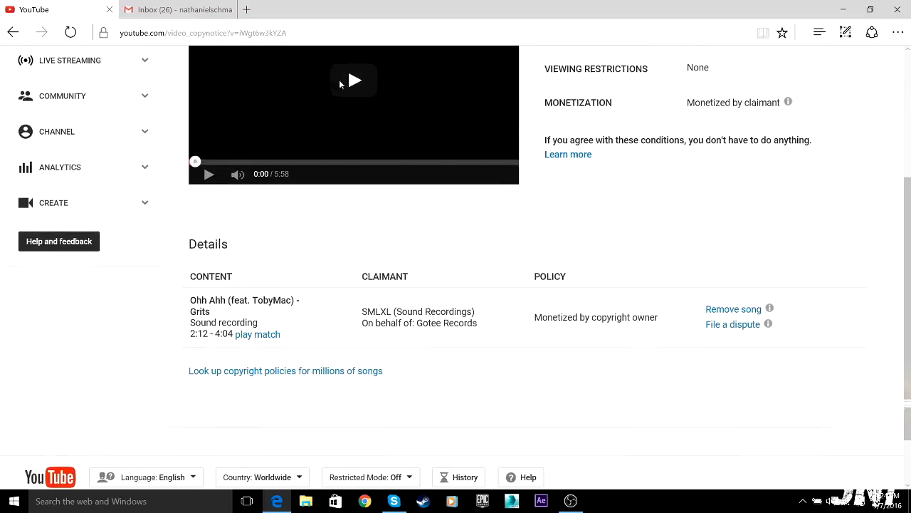
# Open YouTube's Audio Library and look through the list of free music tracks
pyautogui.click(146, 204)
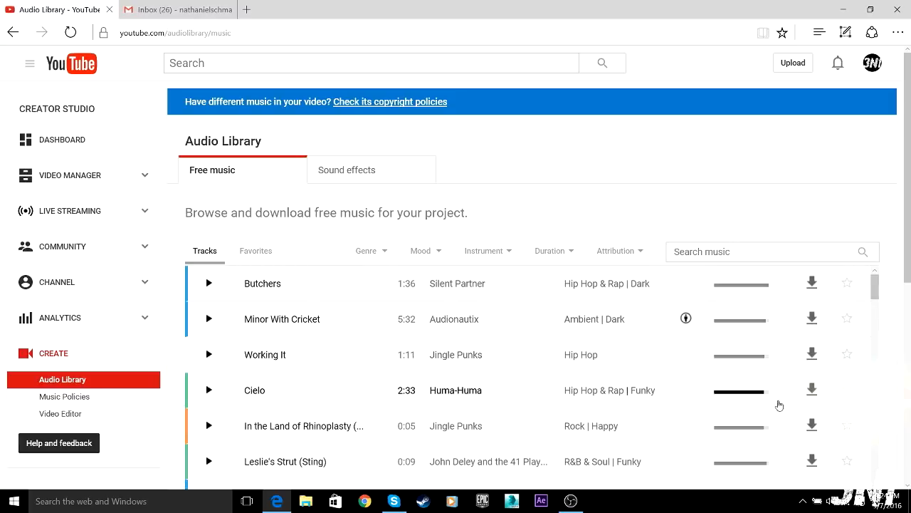
pyautogui.scroll(-1, 907, 140)
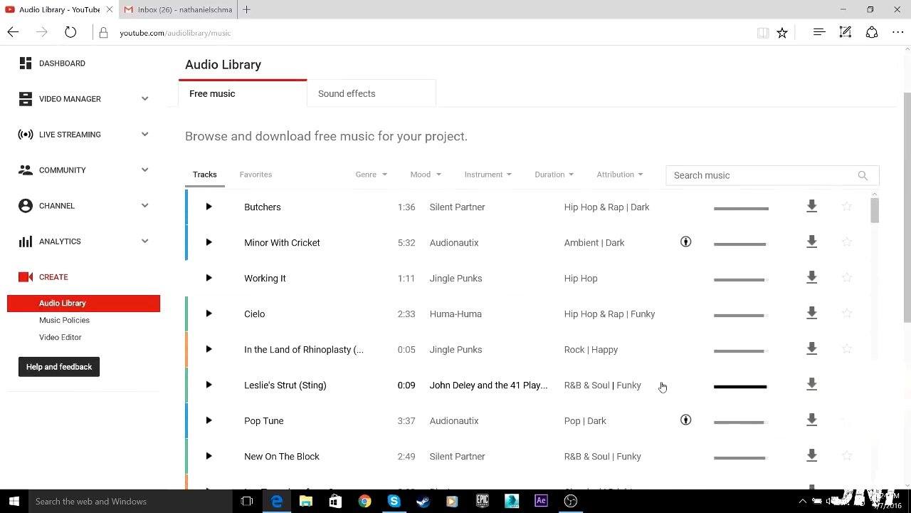
# Check the Desktop Audio channel in the OBS mixer, return to the Audio Library and play the track Butchers
pyautogui.click(570, 501)
pyautogui.scroll(1, 726, 299)
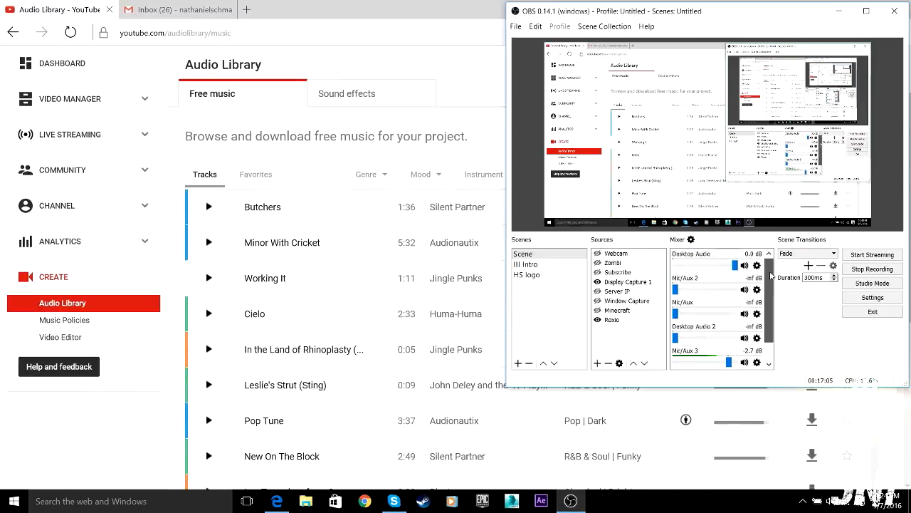
pyautogui.click(411, 136)
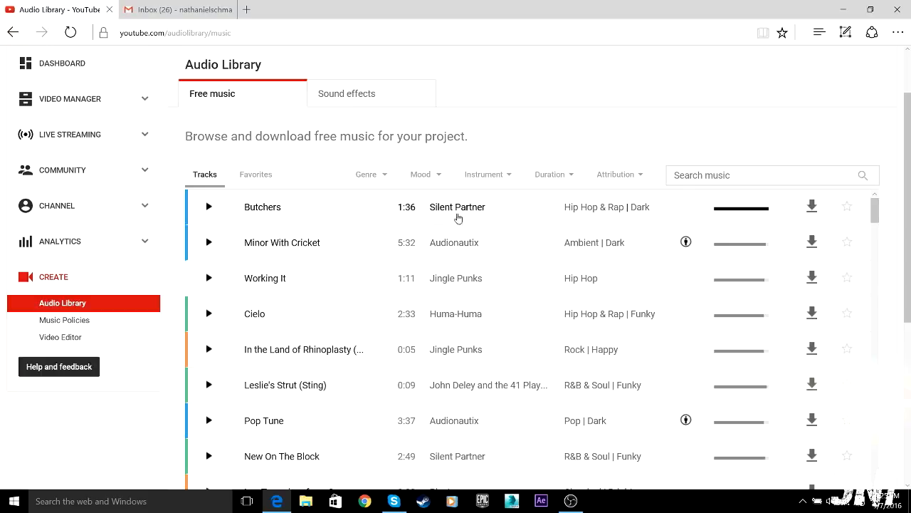
pyautogui.click(209, 207)
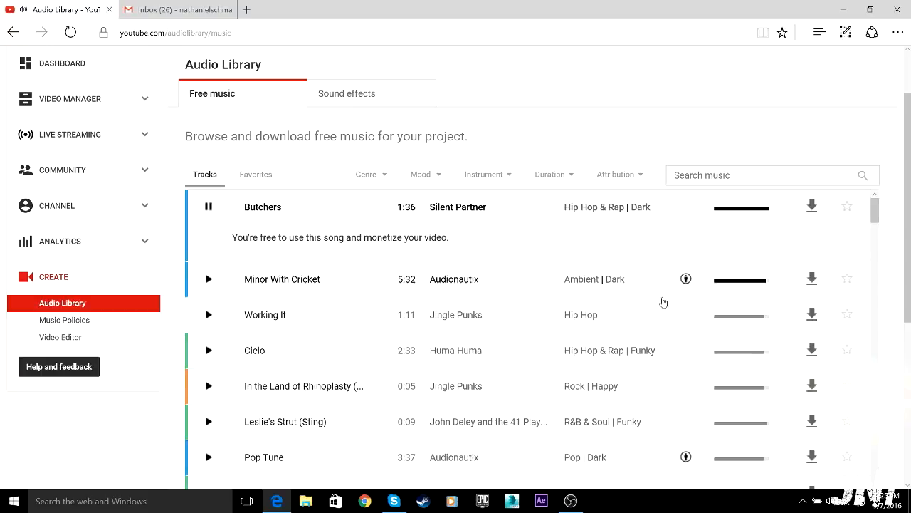
# Check the Desktop Audio level in the OBS mixer while Butchers plays, and pause the track in the Audio Library
pyautogui.click(570, 500)
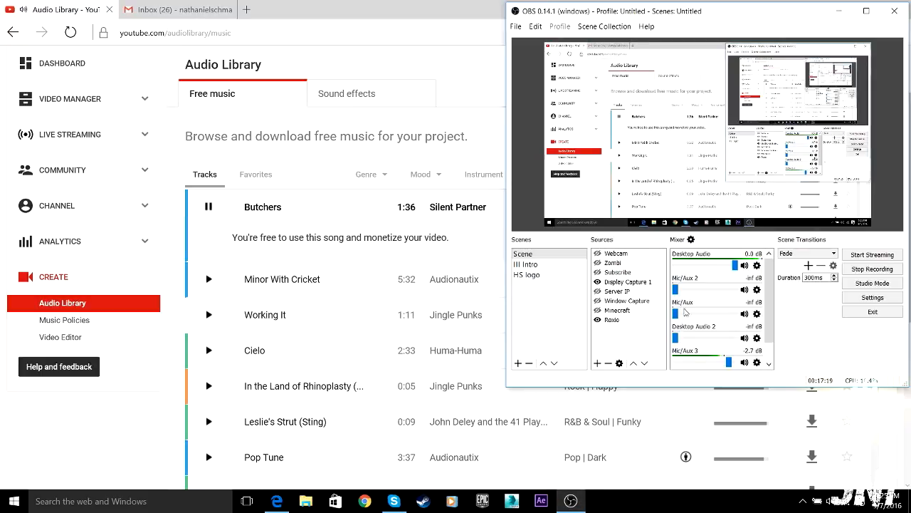
pyautogui.click(209, 208)
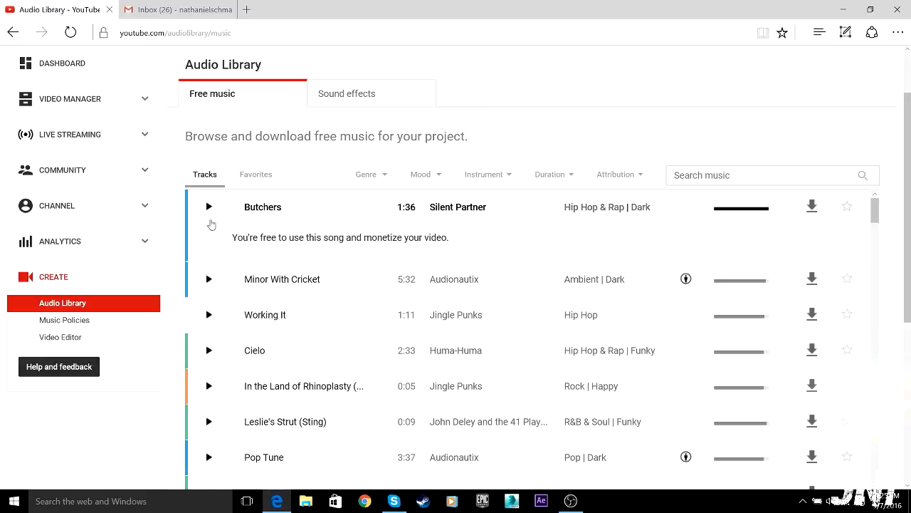
# Search the free music for "Happy" and preview the track Heartwarming briefly before pausing it
pyautogui.click(719, 172)
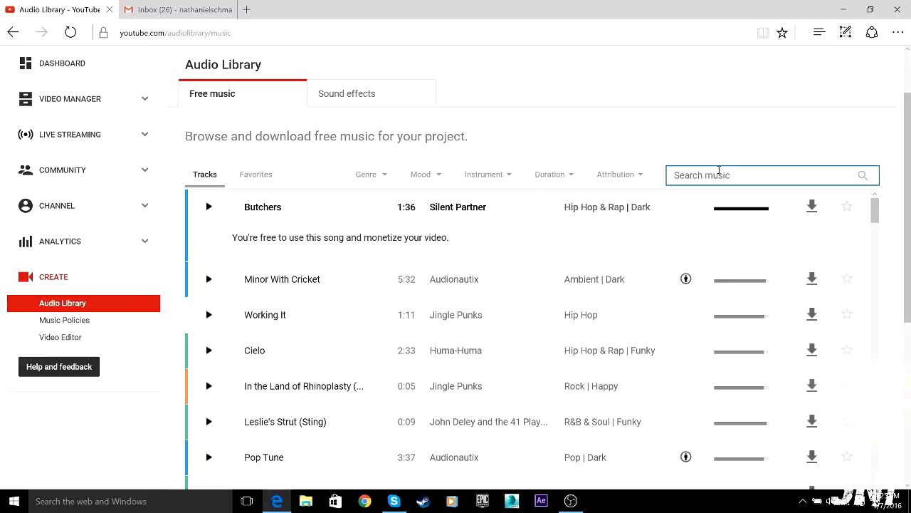
pyautogui.write('Happy')
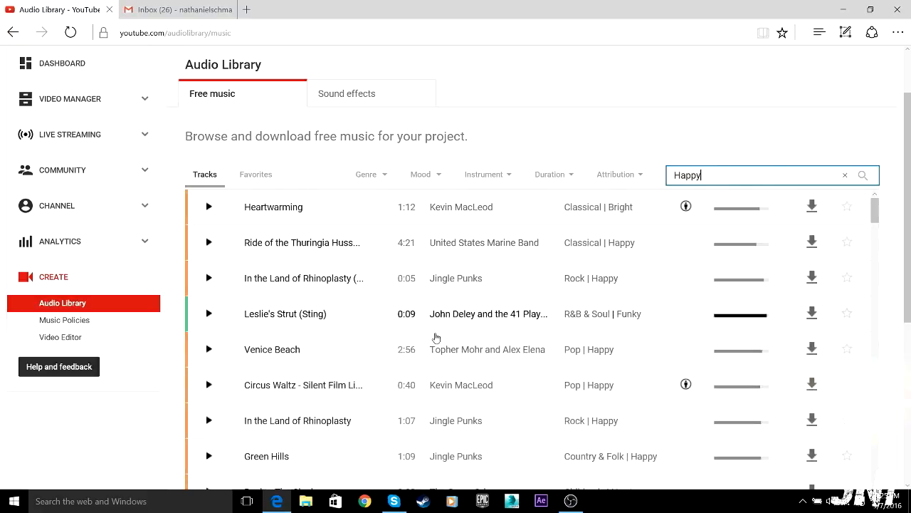
pyautogui.click(209, 207)
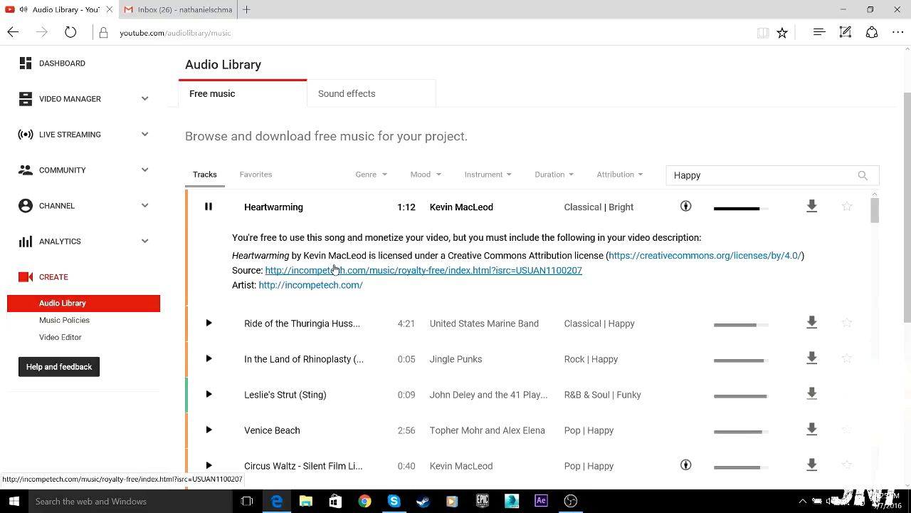
pyautogui.click(209, 210)
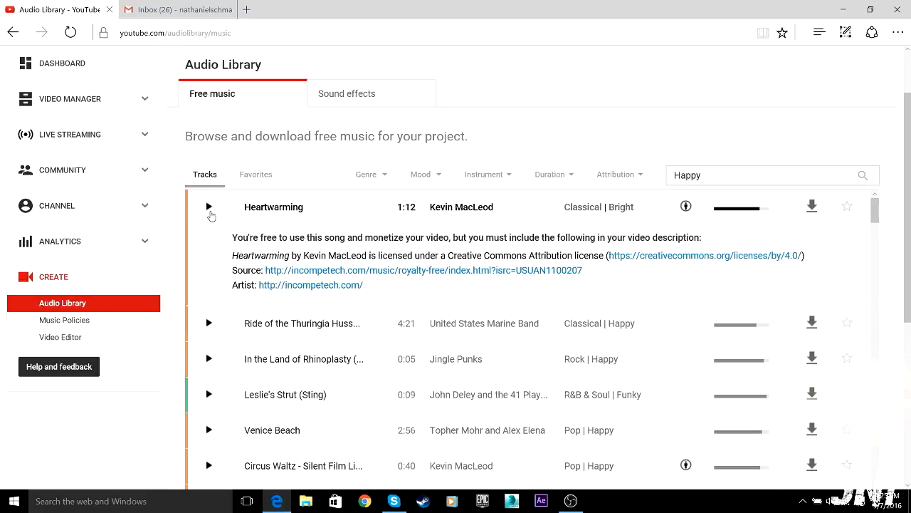
# Highlight the usage notice of Heartwarming and the attribution text required in the video description, and clear the selection
pyautogui.moveTo(232, 244); pyautogui.dragTo(686, 247)
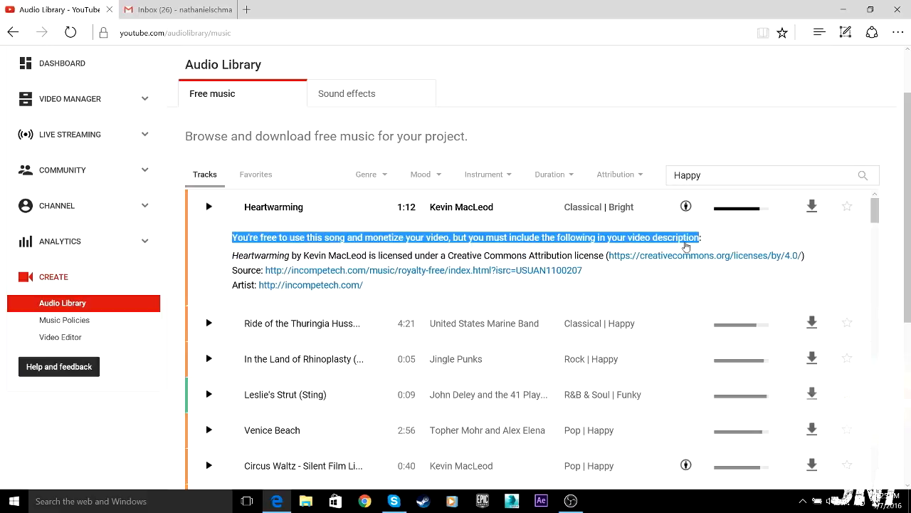
pyautogui.moveTo(235, 260); pyautogui.dragTo(366, 302)
pyautogui.click(397, 296)
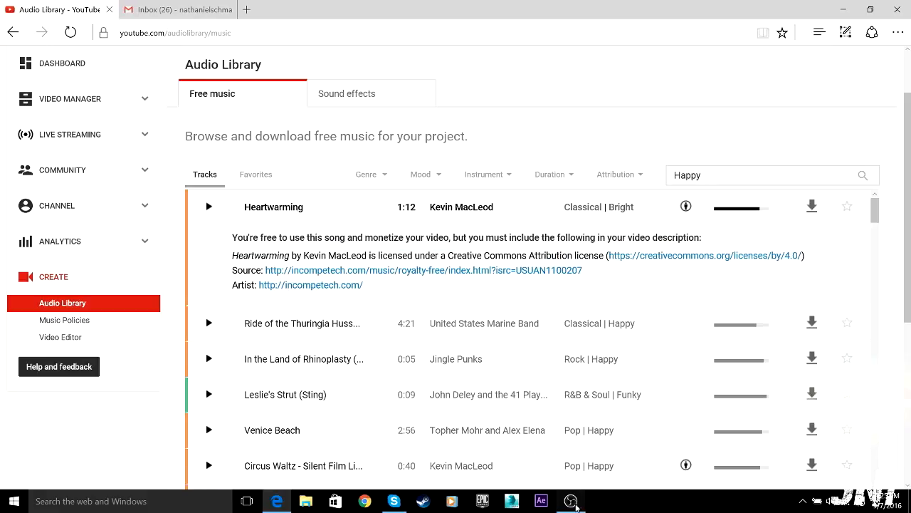
# Check the mixer in OBS and return to the beginning of YouTube's Audio Library page
pyautogui.click(571, 502)
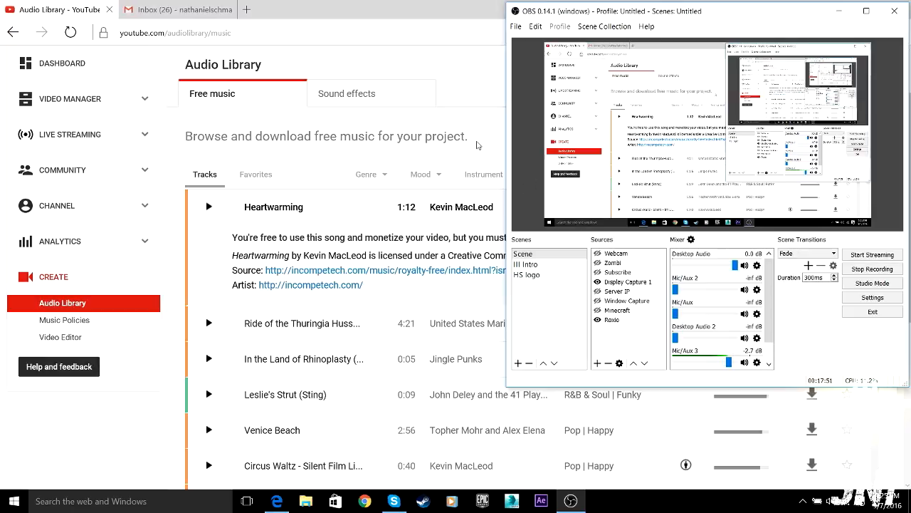
pyautogui.click(476, 143)
pyautogui.moveTo(905, 218); pyautogui.dragTo(906, 181)
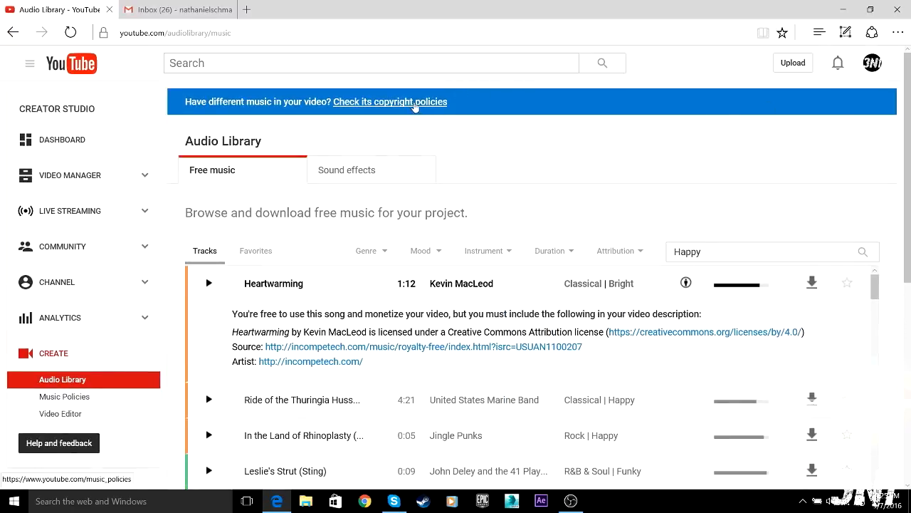
pyautogui.moveTo(904, 152); pyautogui.dragTo(840, 112)
pyautogui.moveTo(908, 112)
pyautogui.mouseDown()
pyautogui.moveTo(909, 358)
pyautogui.moveTo(899, 238)
pyautogui.moveTo(908, 101)
pyautogui.mouseUp()
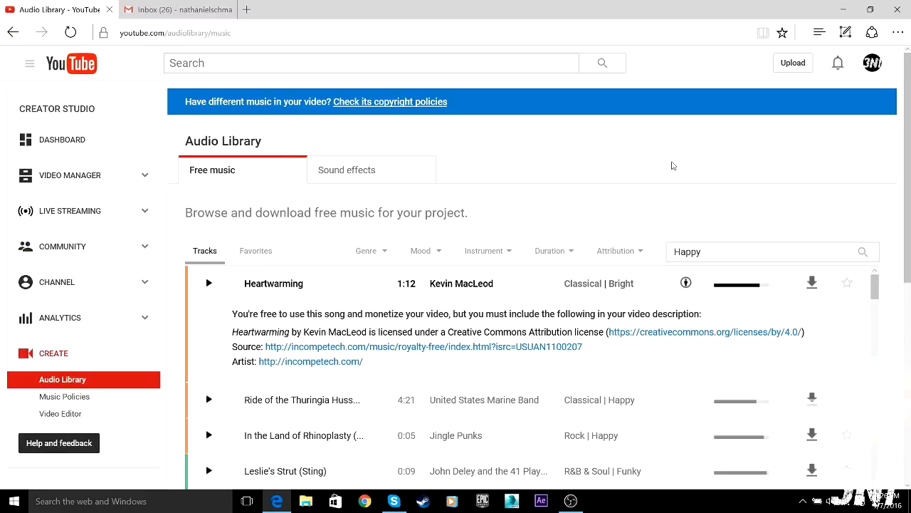
# Open the 3N1Static Gaming channel page, show the desktop behind Edge and return to the channel page
pyautogui.click(29, 65)
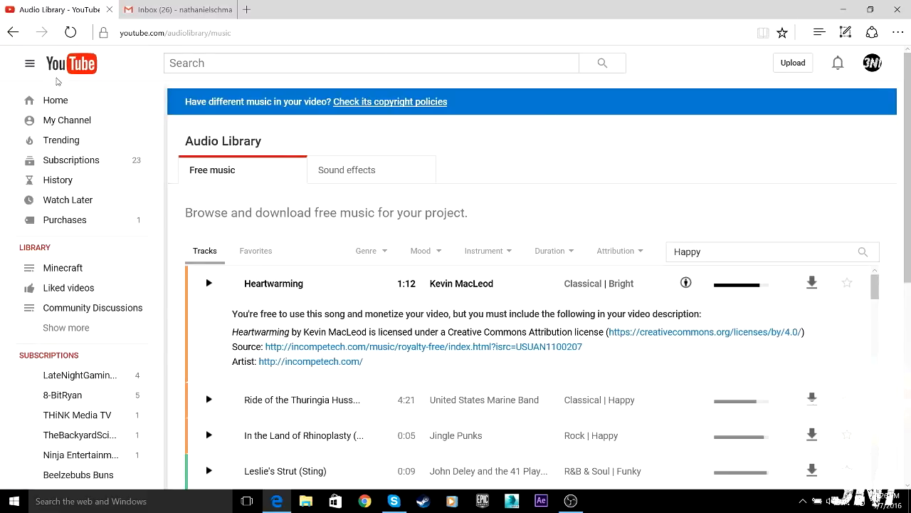
pyautogui.click(73, 100)
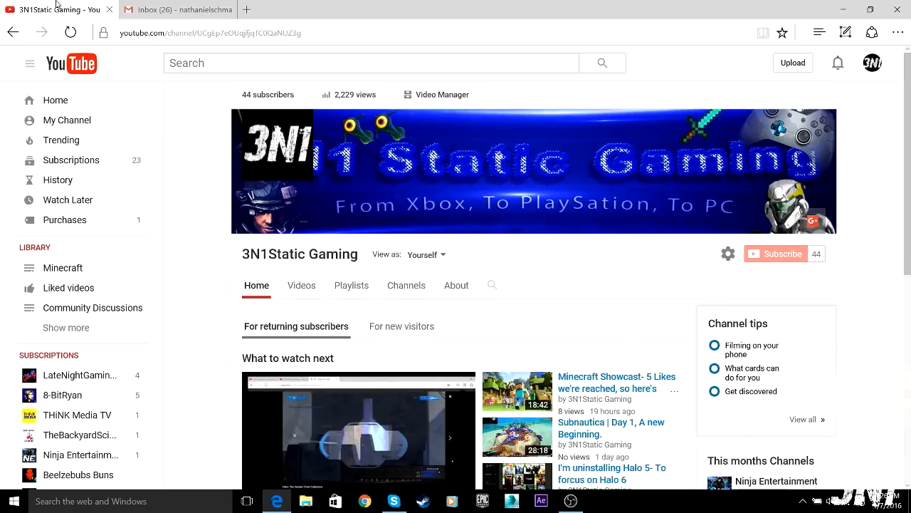
pyautogui.moveTo(441, 174); pyautogui.dragTo(595, 216)
pyautogui.click(619, 264)
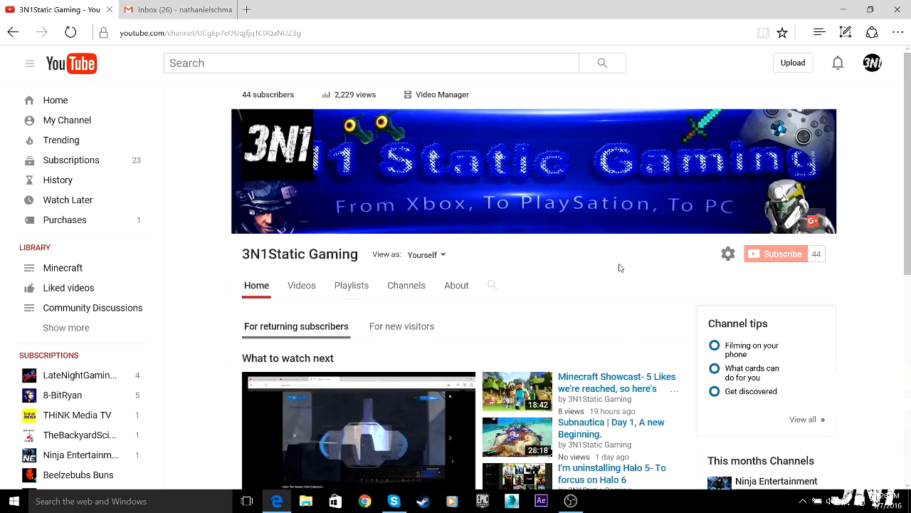
pyautogui.click(843, 9)
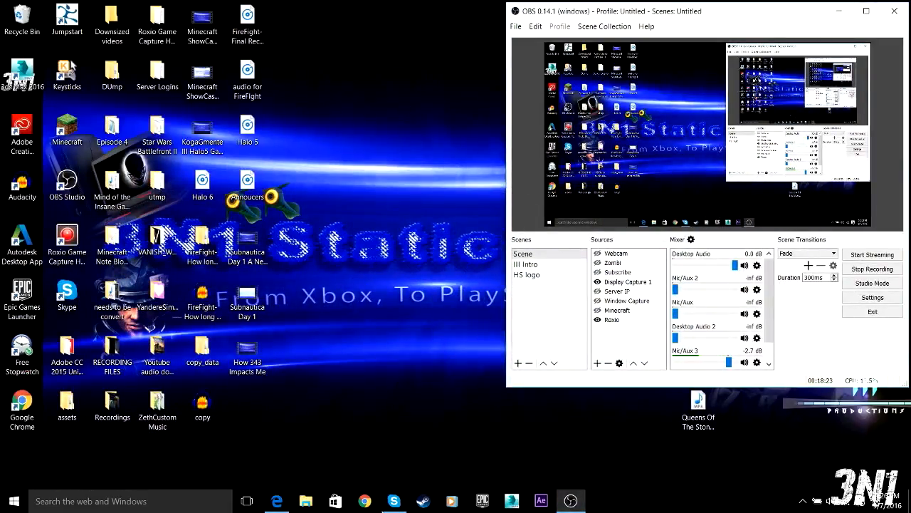
pyautogui.click(277, 501)
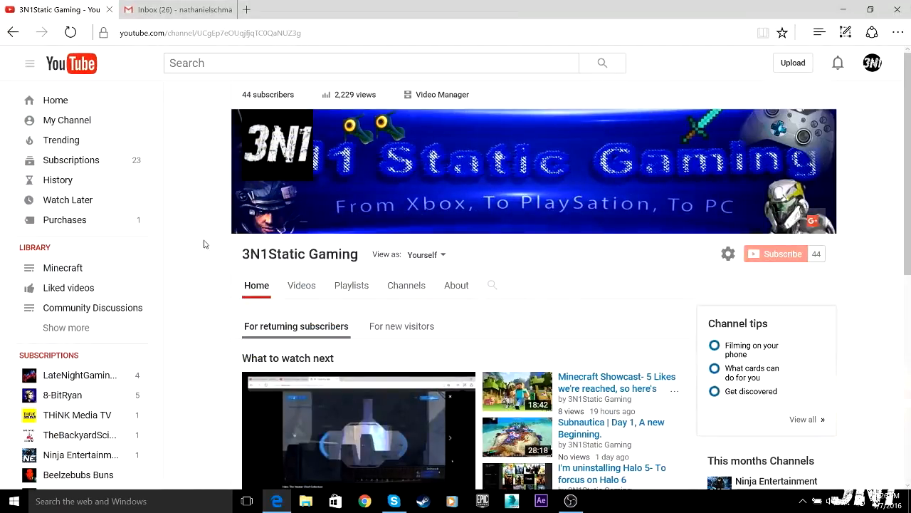